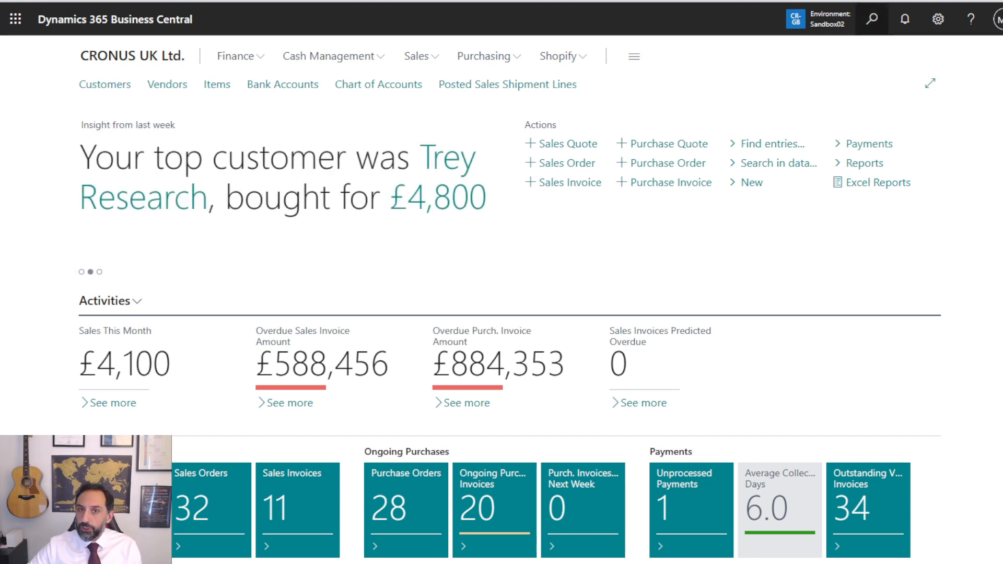
Step: Search for "item tr" and open the Item Tracking Codes list
left_click(871, 19)
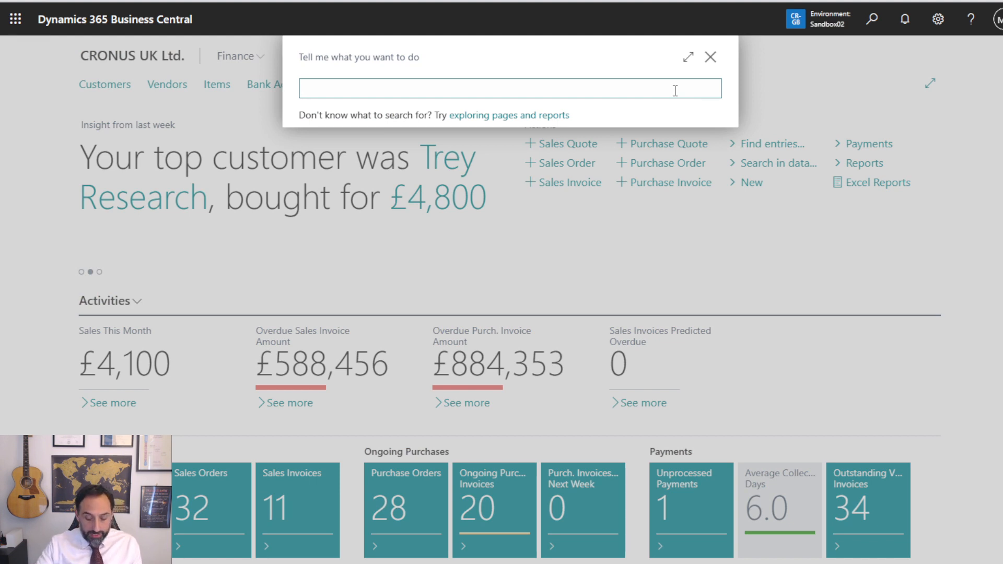
type("item")
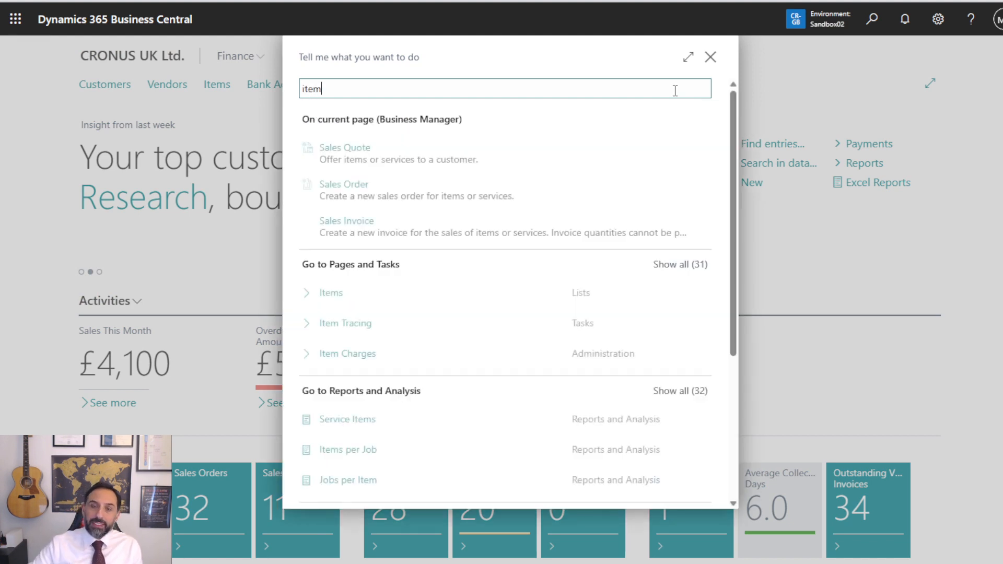
type(" tr")
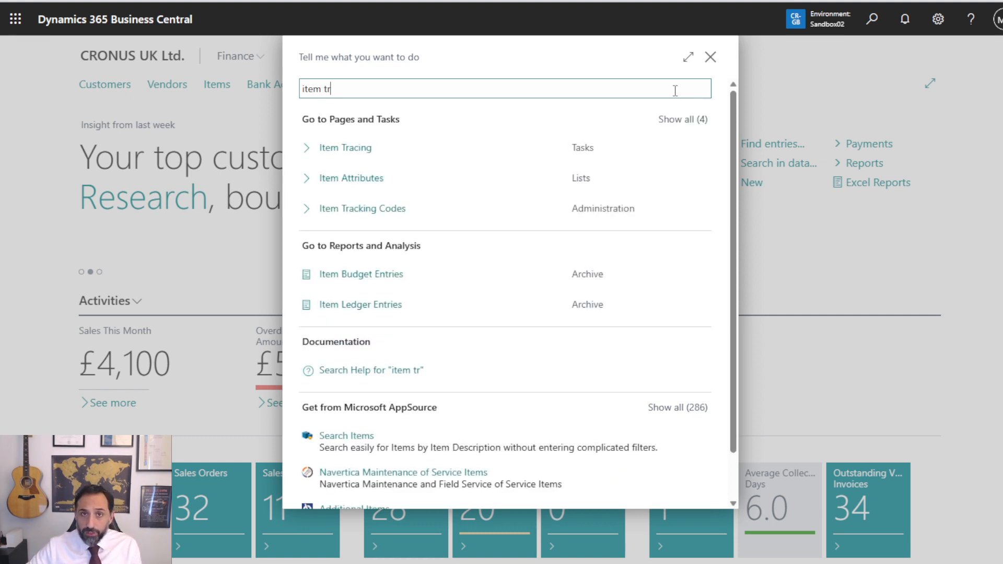
left_click(398, 211)
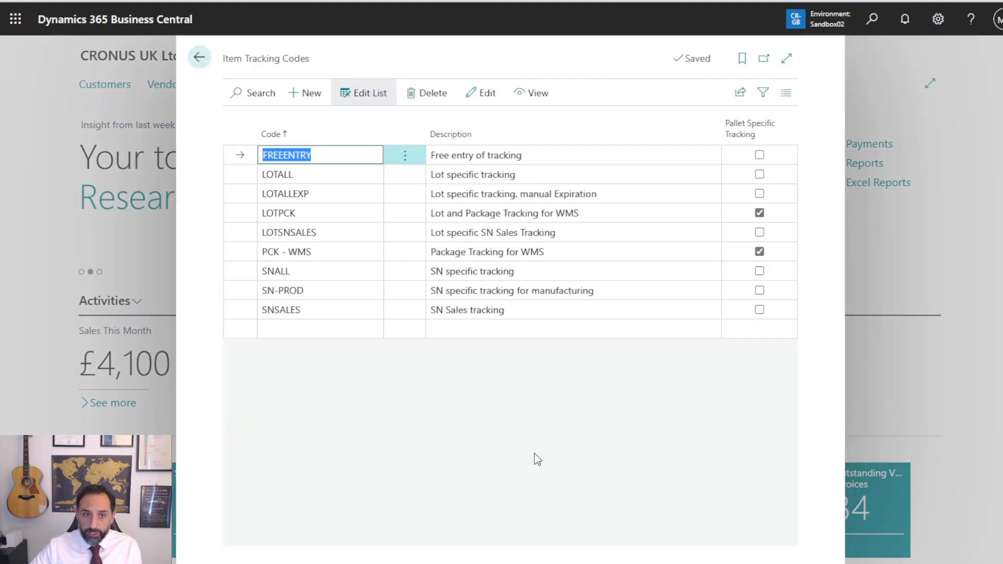
Step: View the card of the PCK - WMS tracking code and look through its serial number settings
left_click(250, 246)
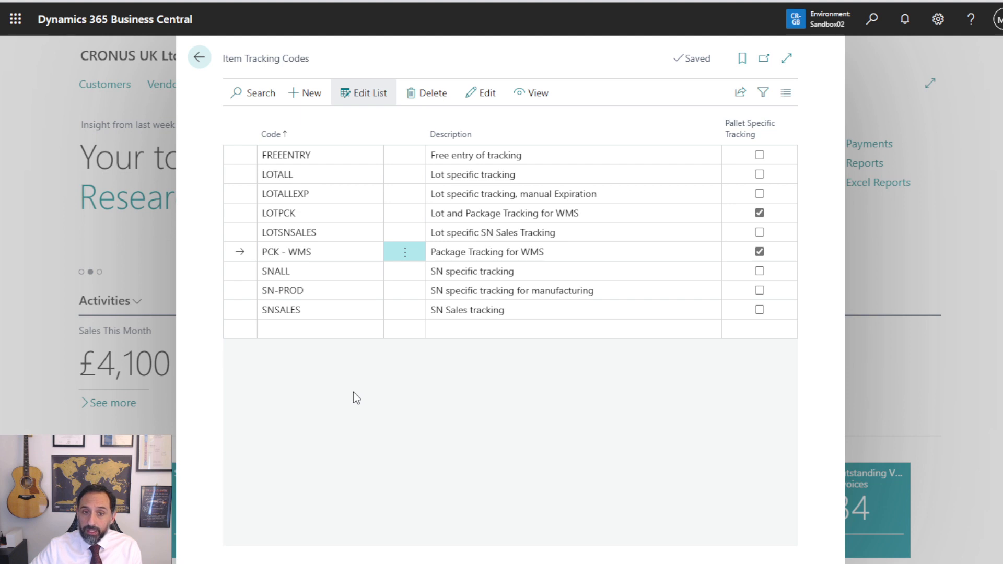
left_click(531, 96)
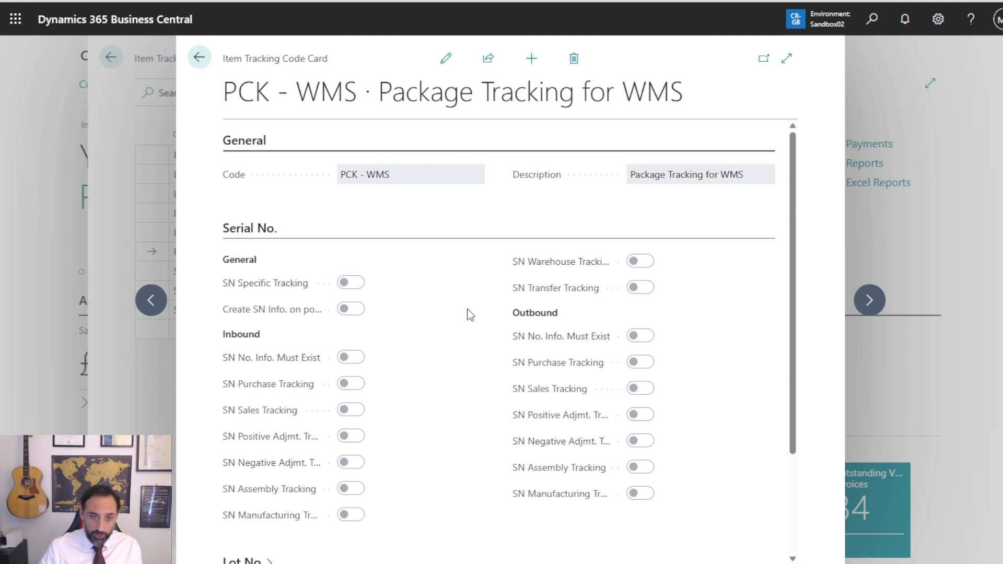
scroll(444, 374, "down", 3)
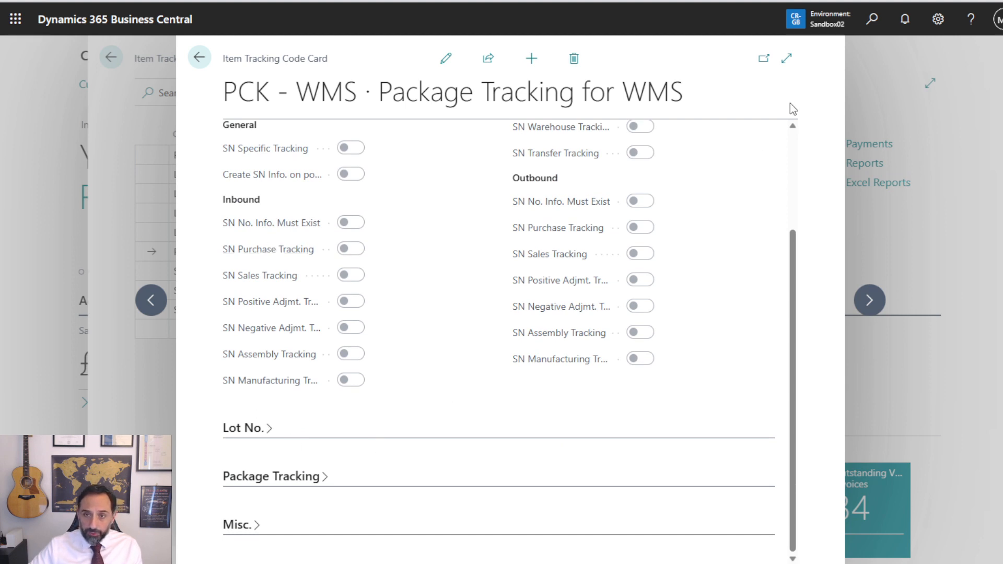
Step: Open Feature Management and hide its information pane to check who the package number tracking feature is enabled for
left_click(866, 17)
type("fe")
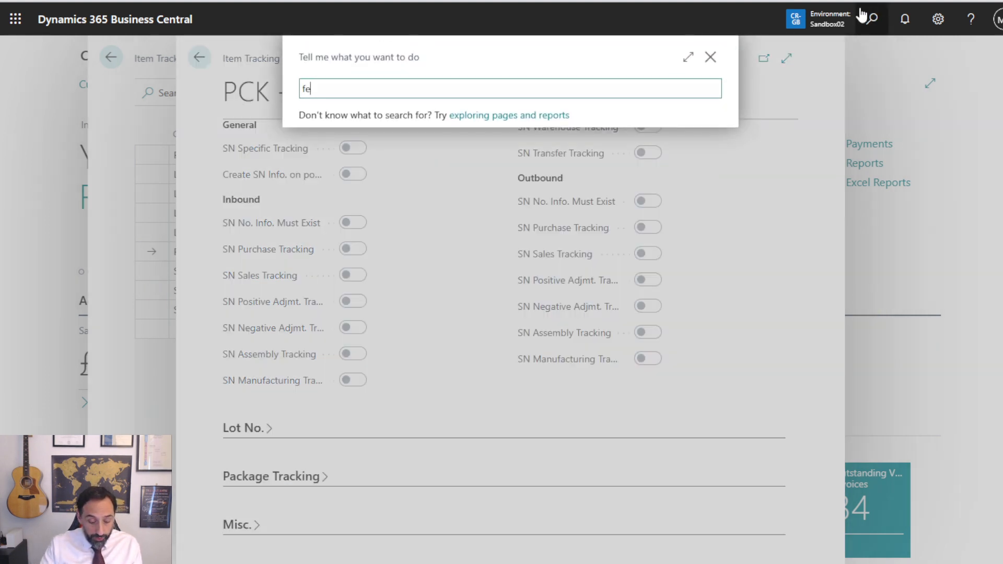
type("a")
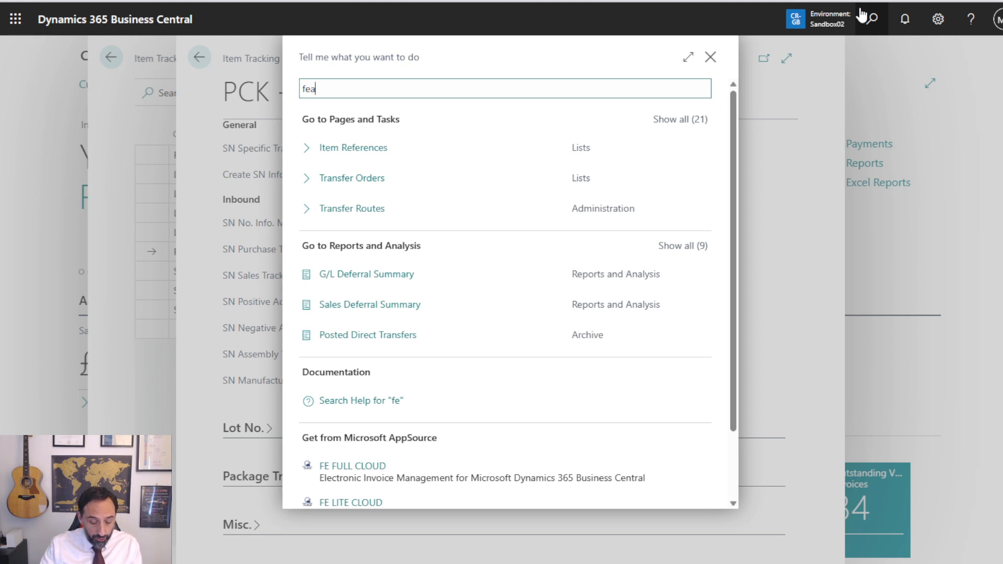
type("tu")
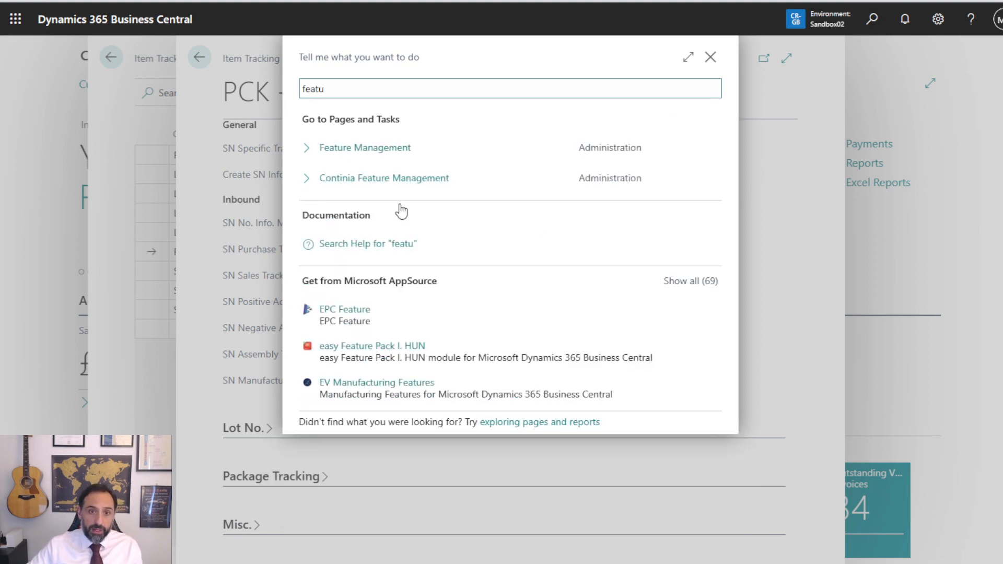
left_click(392, 151)
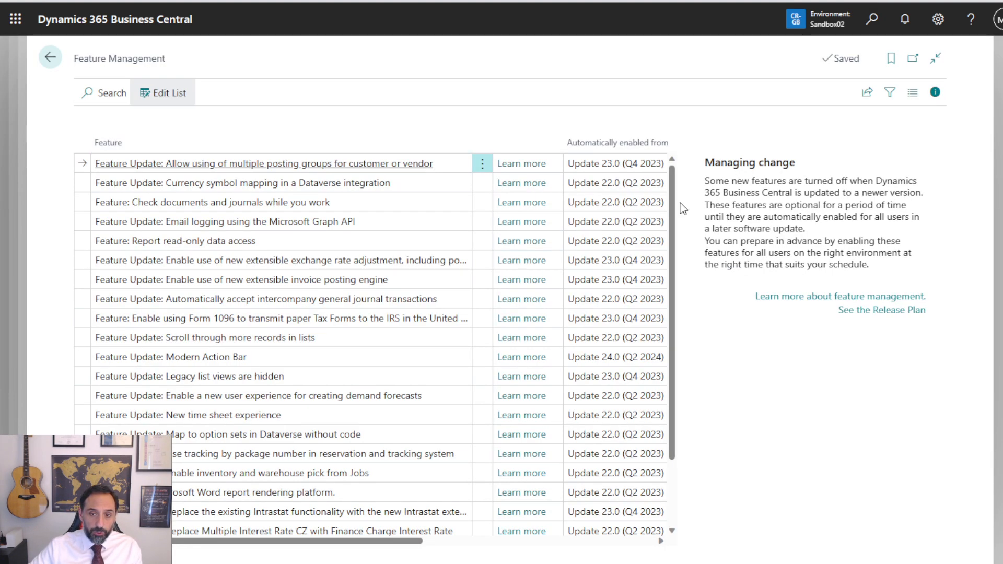
left_click(935, 92)
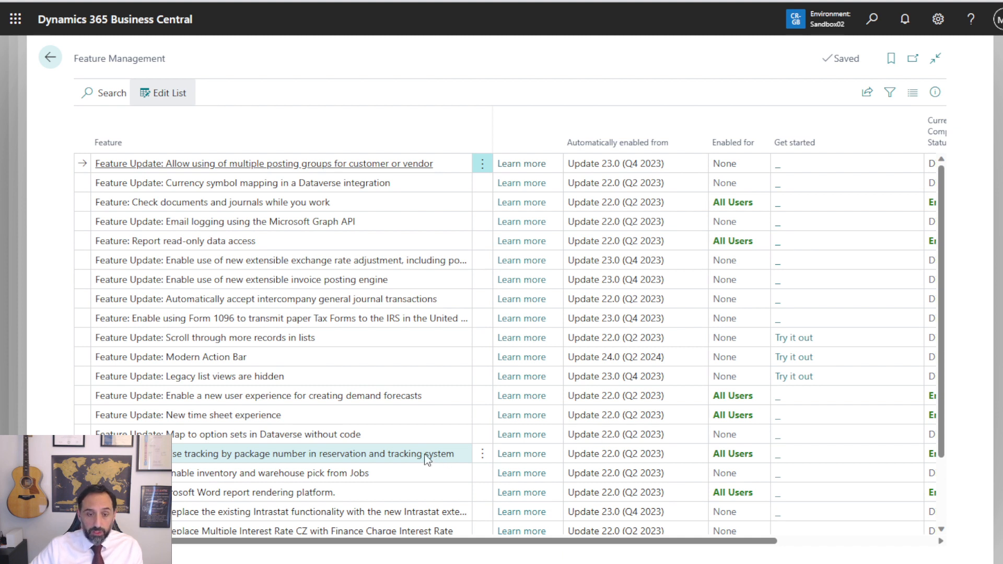
Step: Return to the PCK - WMS card, examine its expanded Package Tracking settings in the wide layout, and go back to the home page
left_click(50, 57)
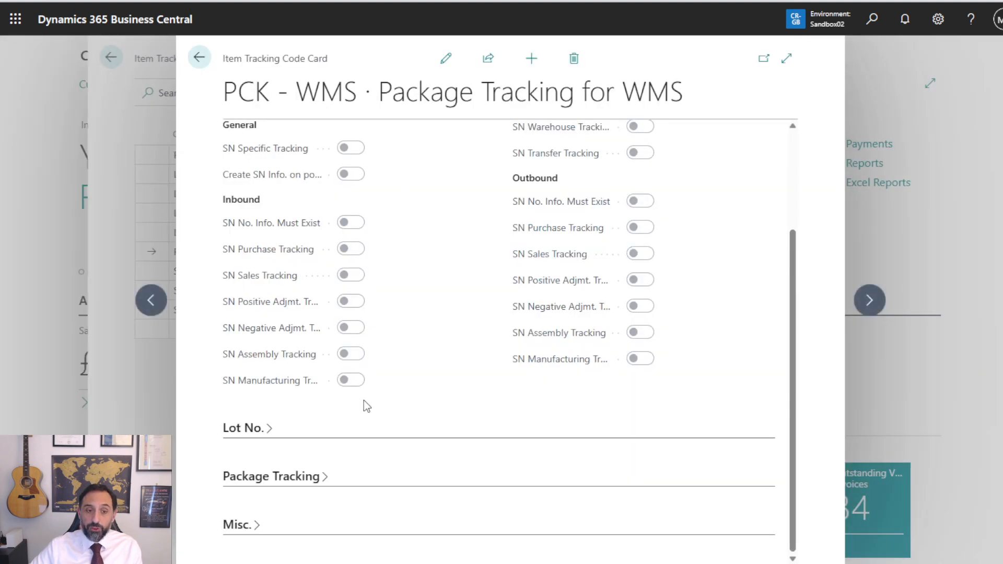
left_click(285, 478)
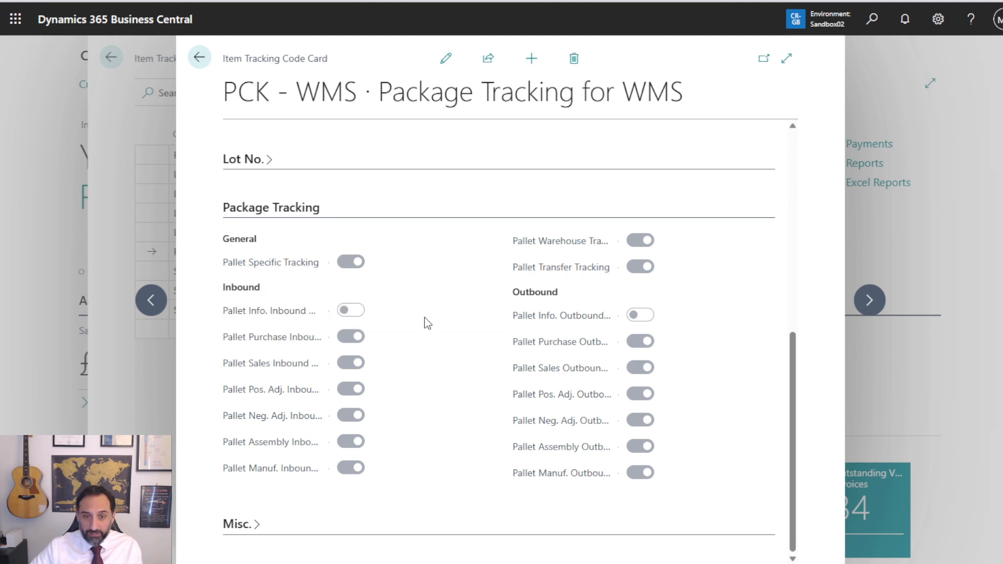
left_click(786, 57)
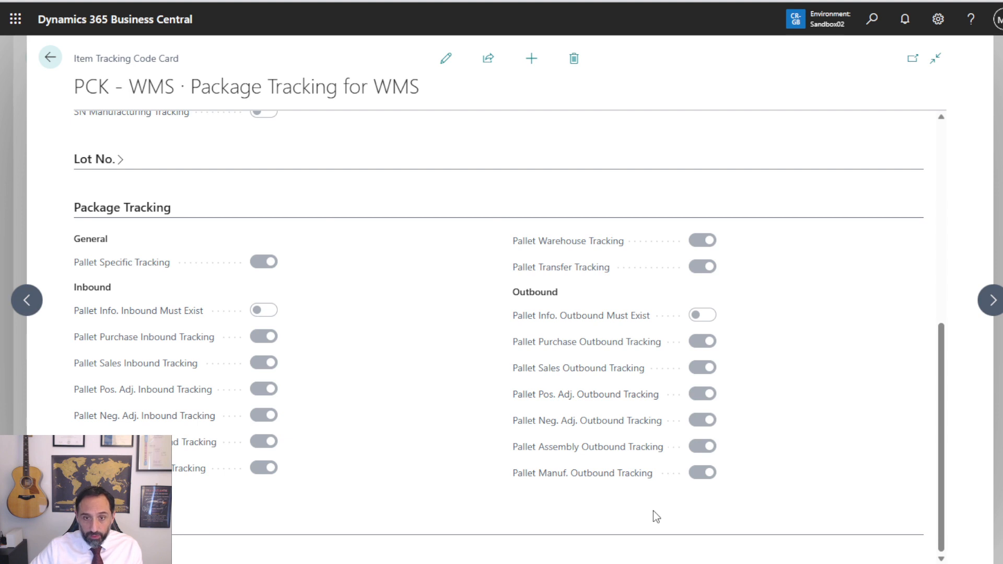
mouse_move(145, 316)
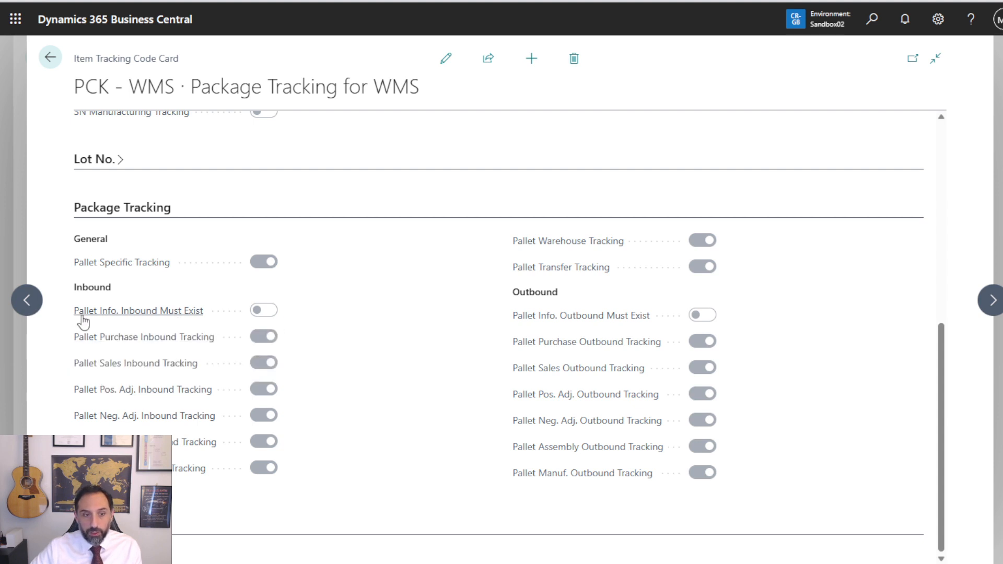
mouse_move(100, 316)
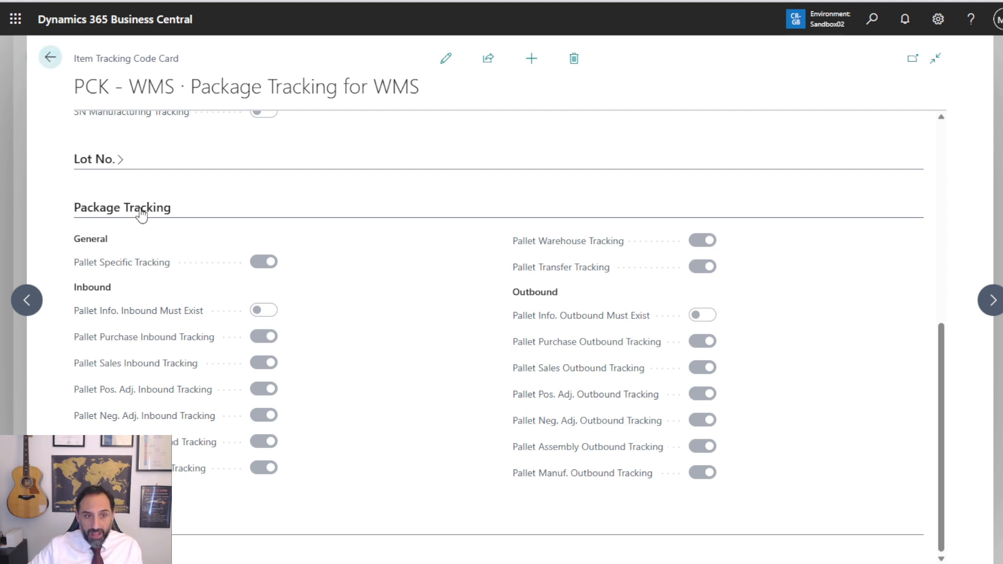
left_click(50, 57)
left_click(199, 59)
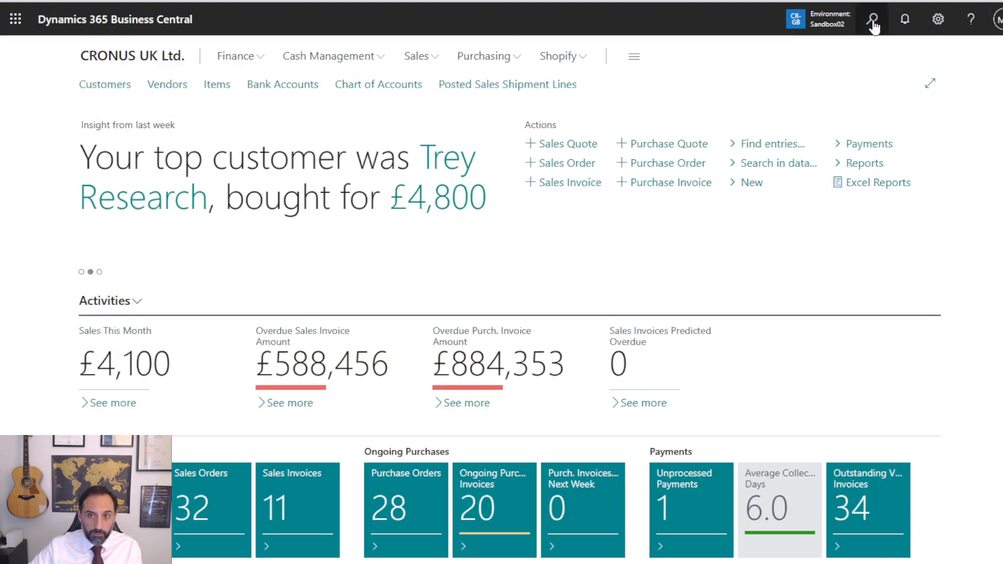
Step: Search for "inv se" and open Inventory Setup
left_click(871, 21)
type("inv se")
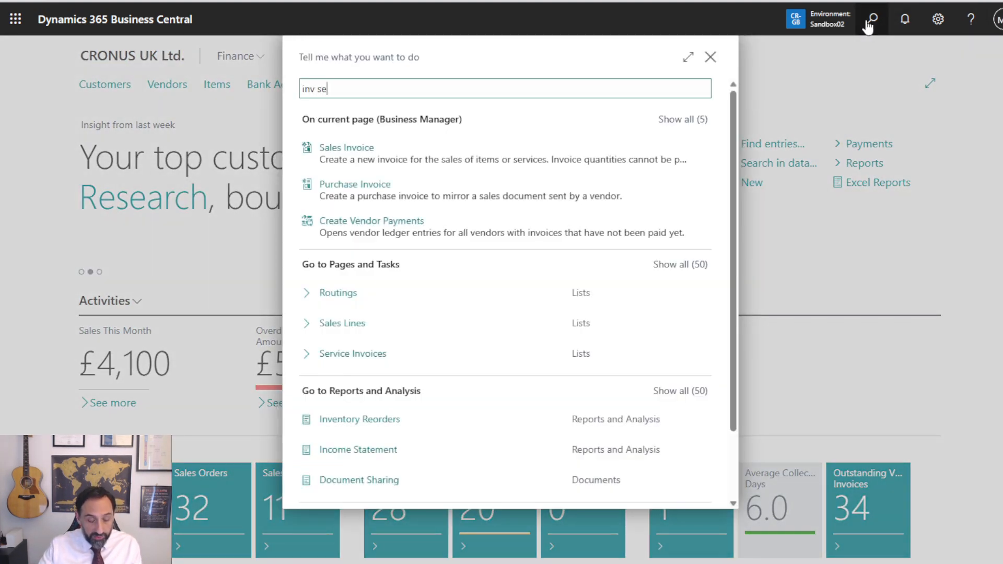
left_click(349, 259)
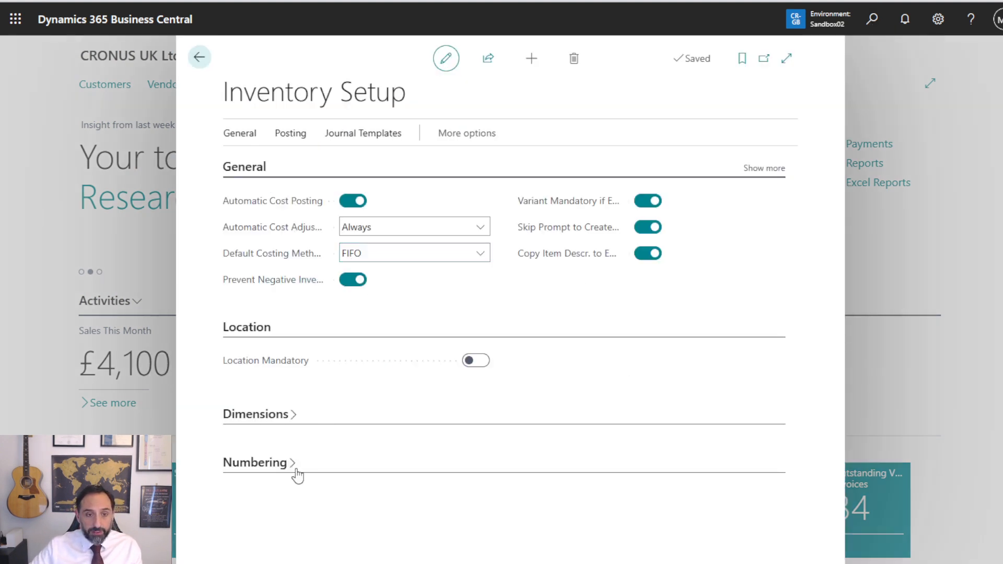
Step: Expand the Numbering and Dimensions sections, examine the Package Caption field and its description, and close Inventory Setup
left_click(267, 465)
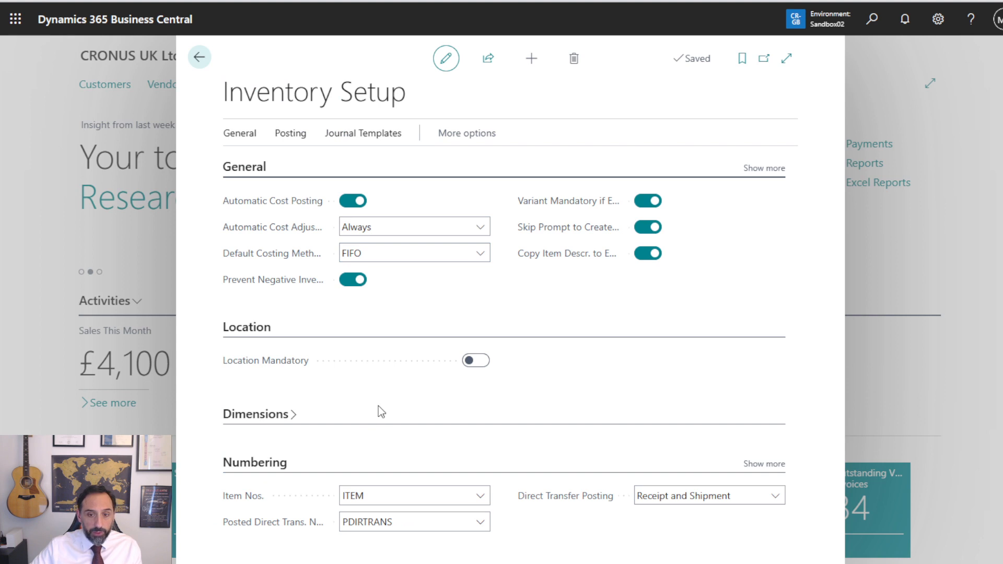
left_click(261, 421)
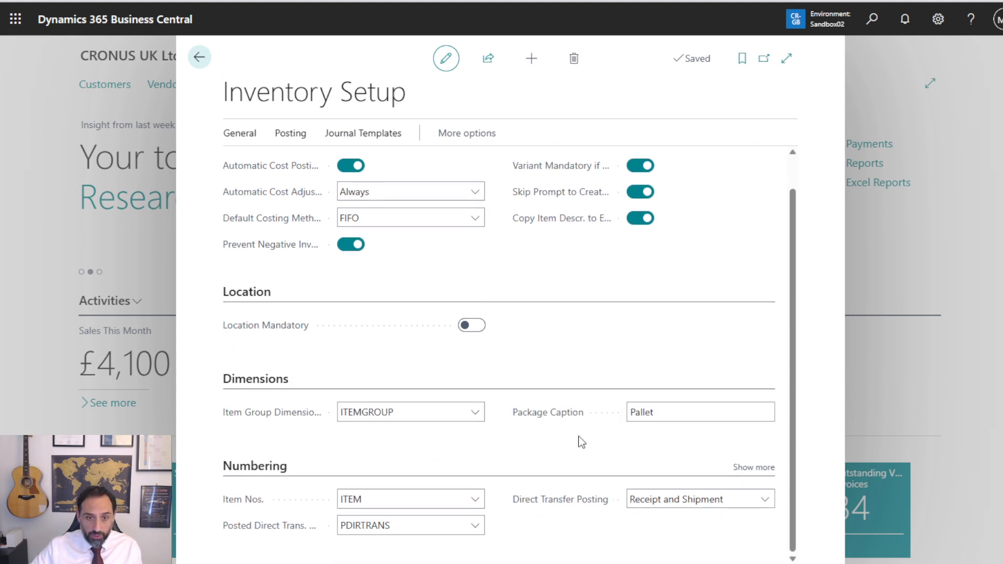
mouse_move(539, 419)
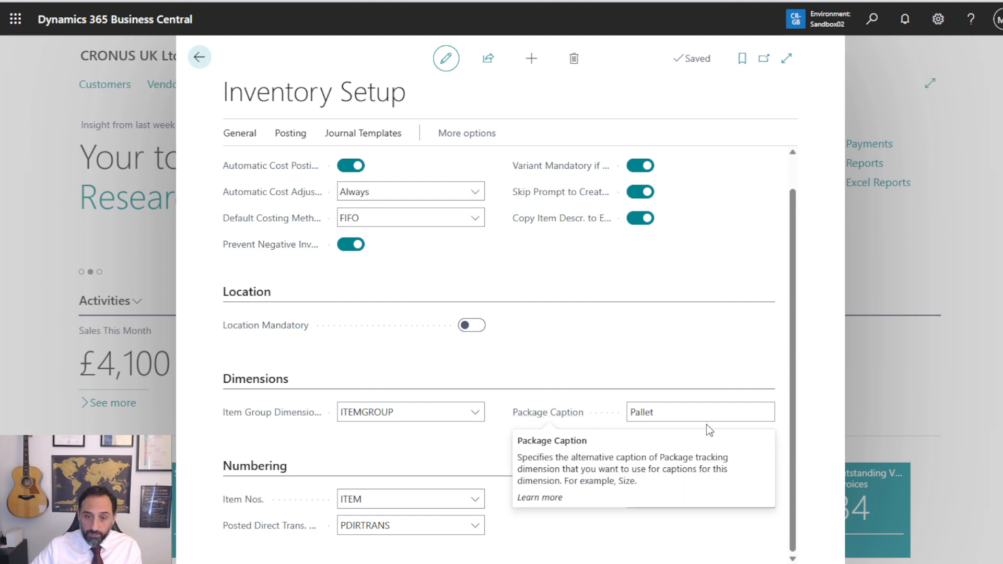
left_click(690, 410)
left_click(690, 410)
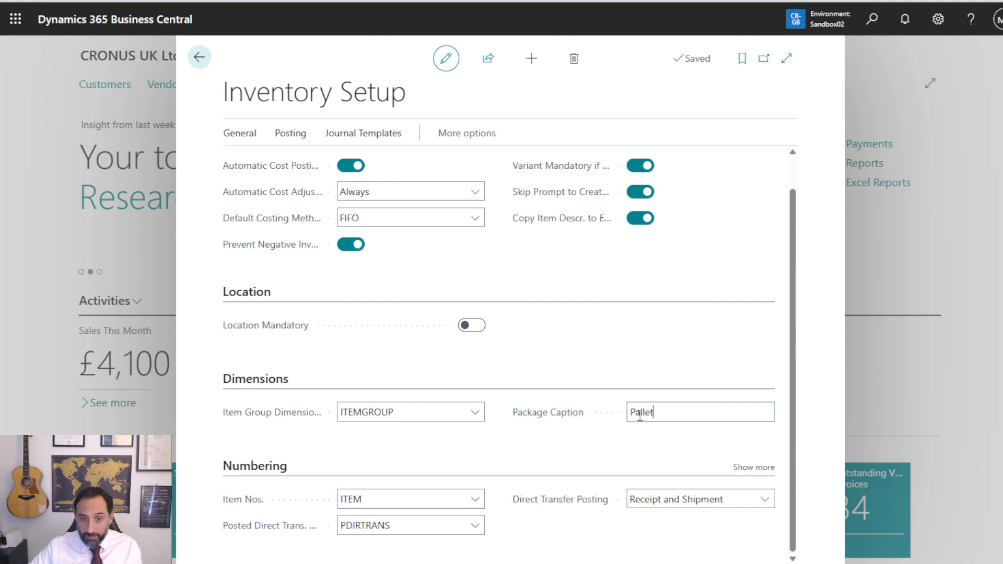
left_click(202, 62)
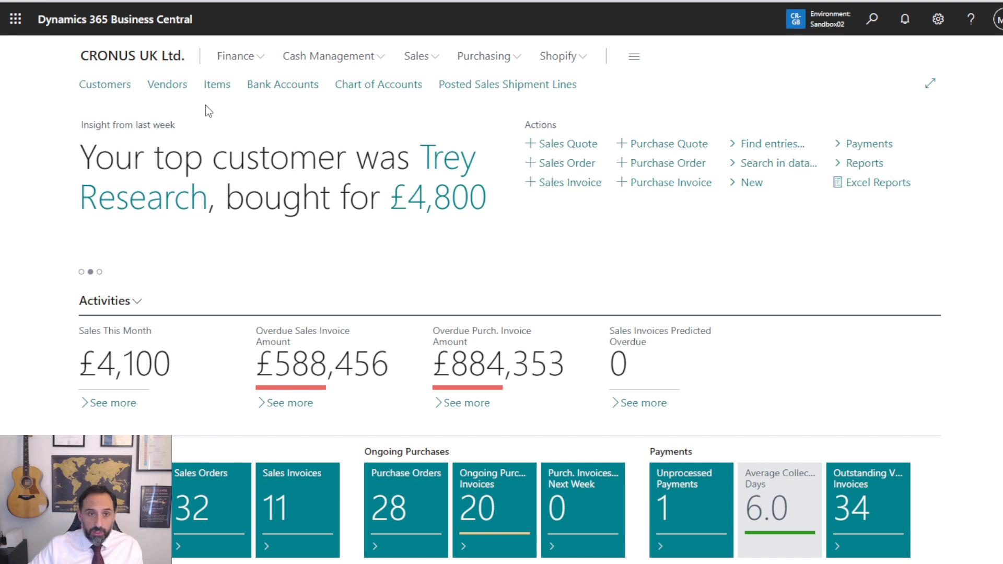
Step: Show the Items list in the License Plate Demo view and open the LOTPCK tracking code card from item 1024
left_click(216, 88)
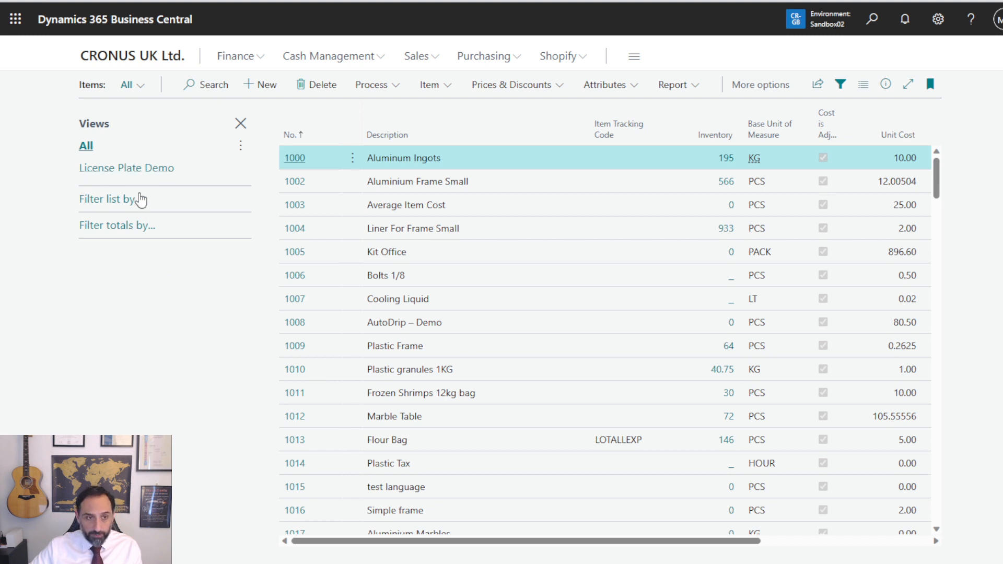
left_click(145, 169)
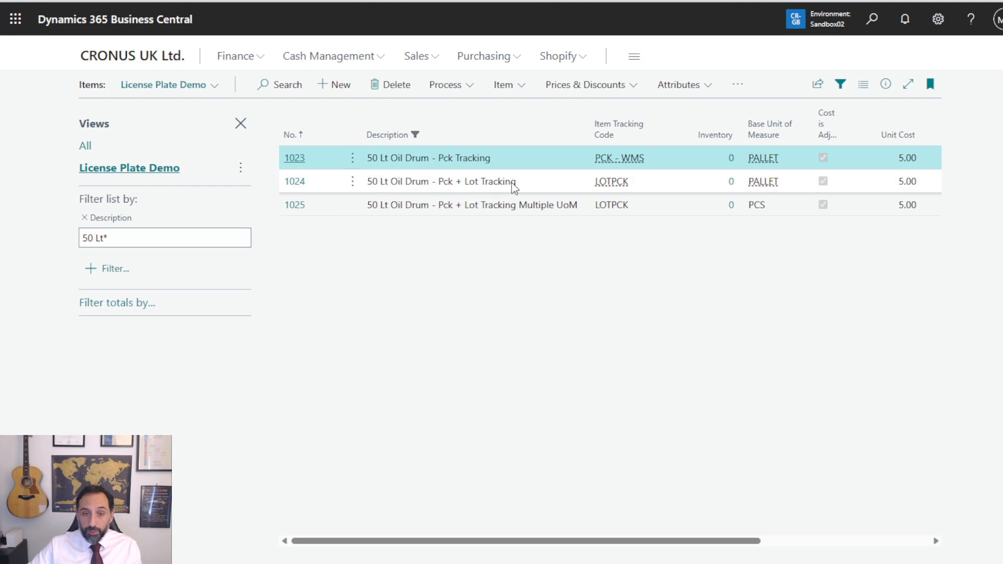
left_click(612, 184)
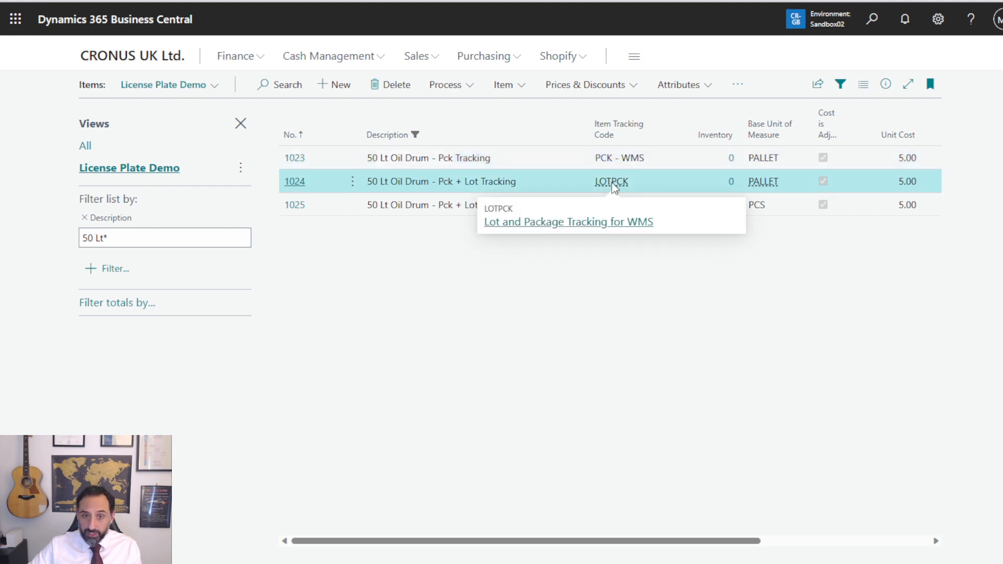
left_click(585, 222)
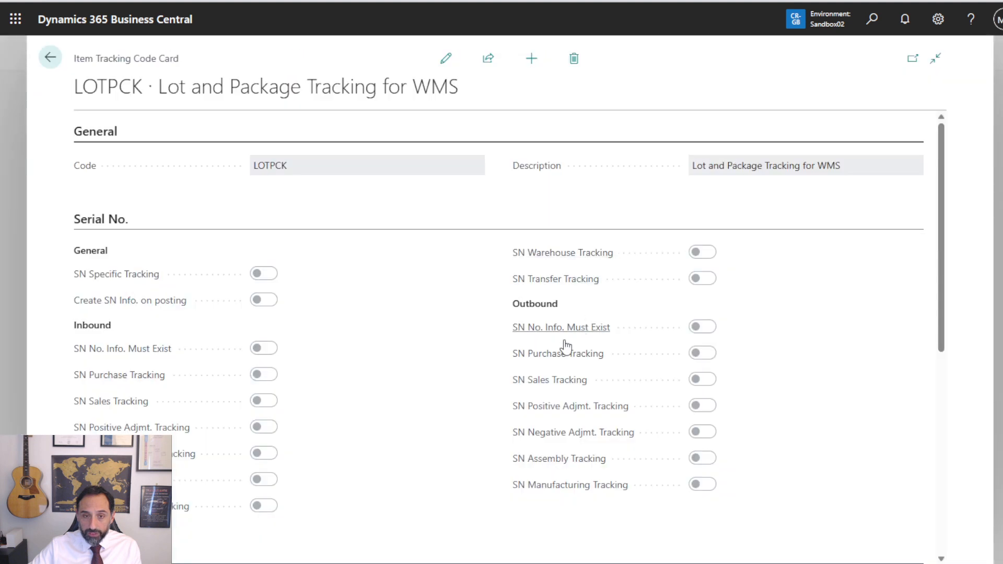
Step: Expand the Lot No. section, compare the lot and package tracking settings of LOTPCK, and return to the Items list
scroll(347, 381, "down", 5)
left_click(106, 283)
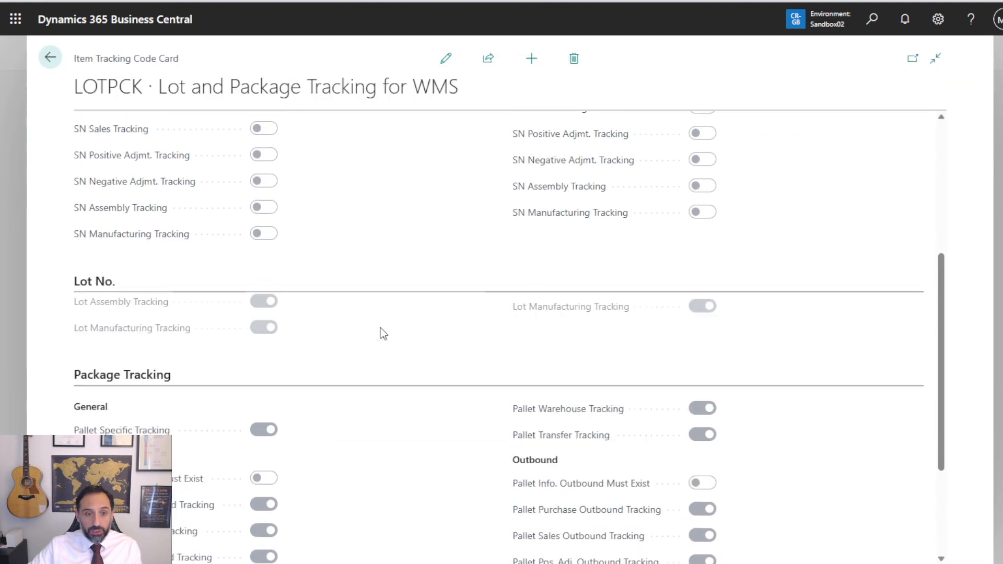
scroll(221, 379, "down", 6)
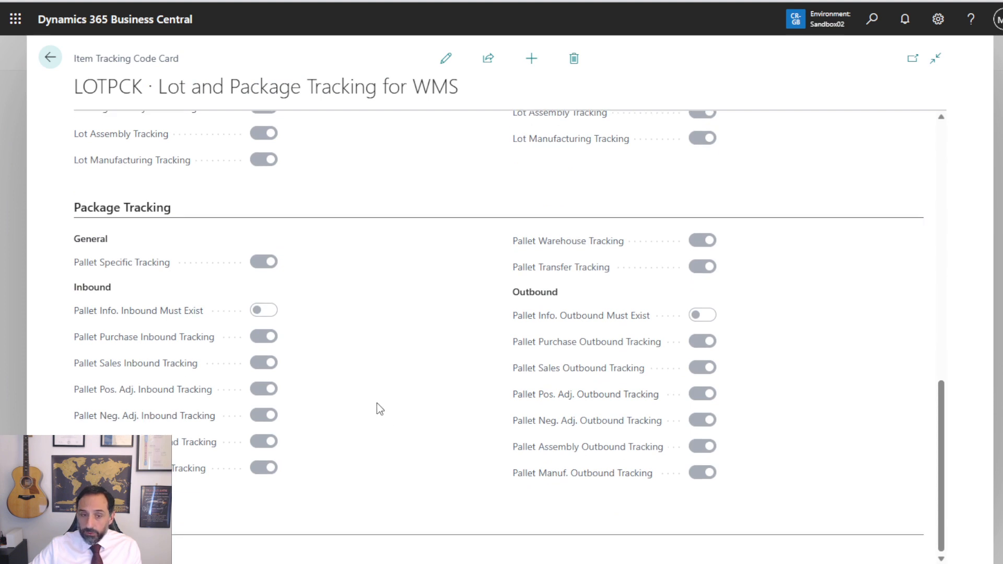
scroll(377, 403, "up", 1)
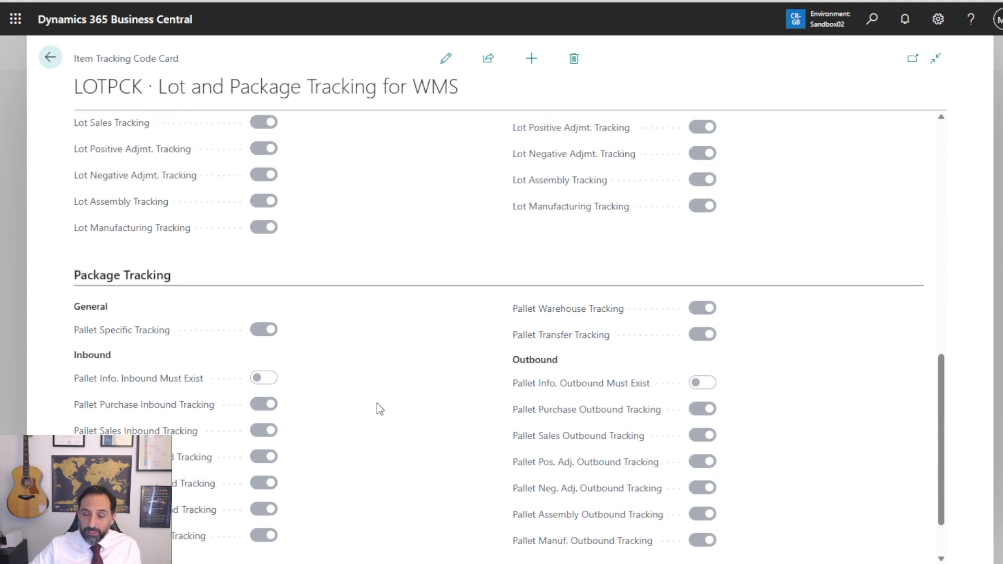
scroll(377, 403, "up", 3)
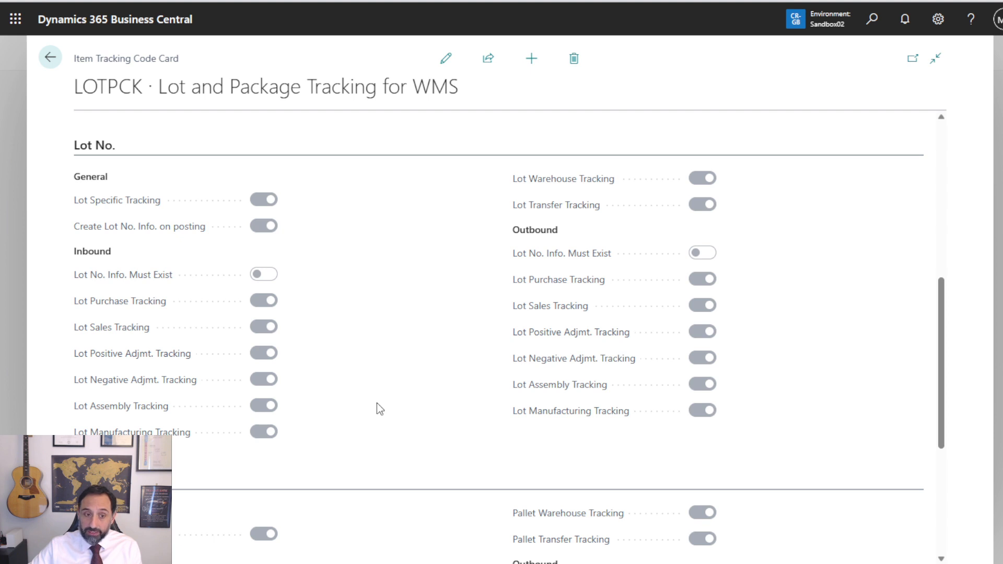
scroll(377, 405, "down", 5)
scroll(377, 406, "up", 5)
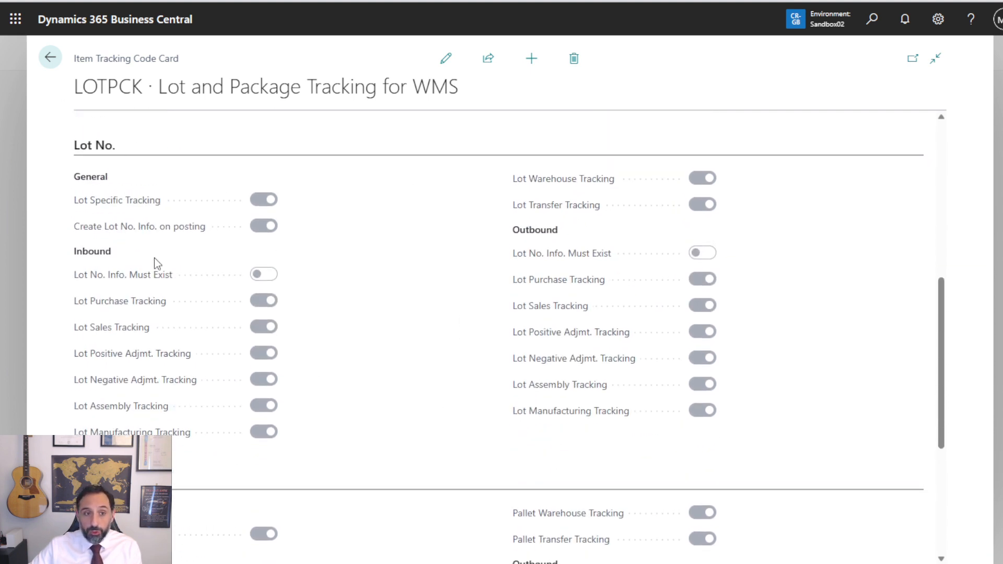
left_click(47, 57)
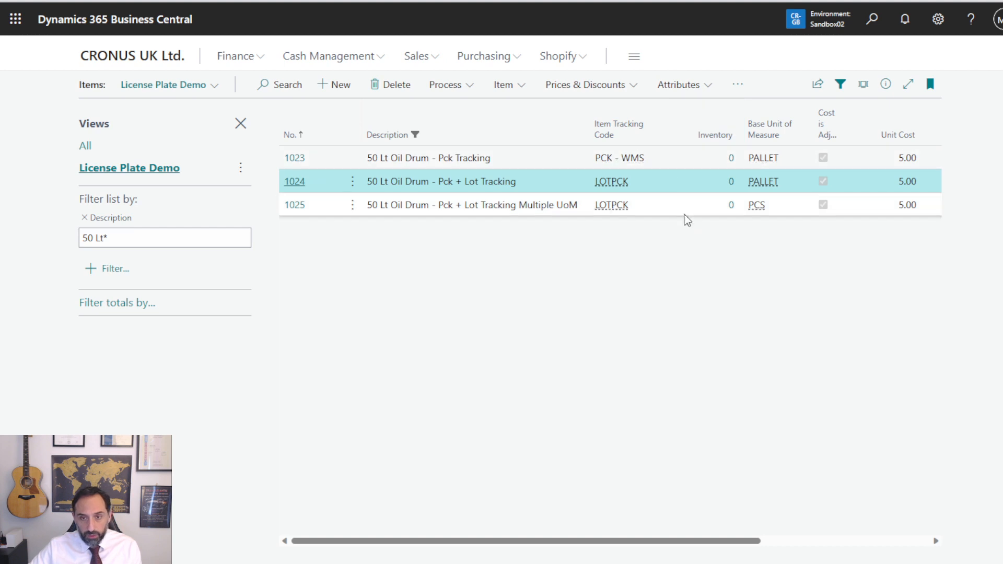
Step: Open the card of item 1023 from the Items list and examine its Base Unit of Measure options
left_click(657, 212)
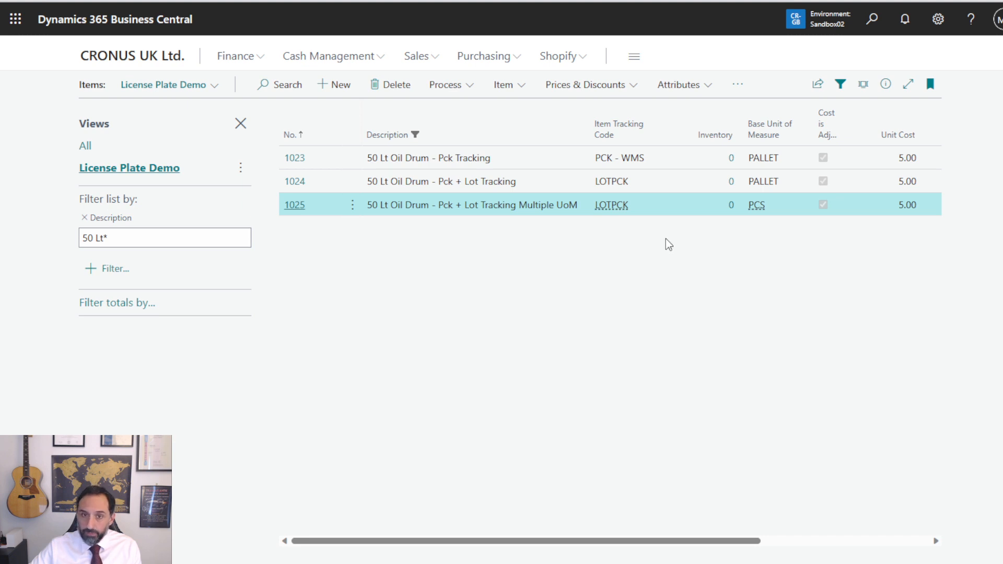
left_click(672, 162)
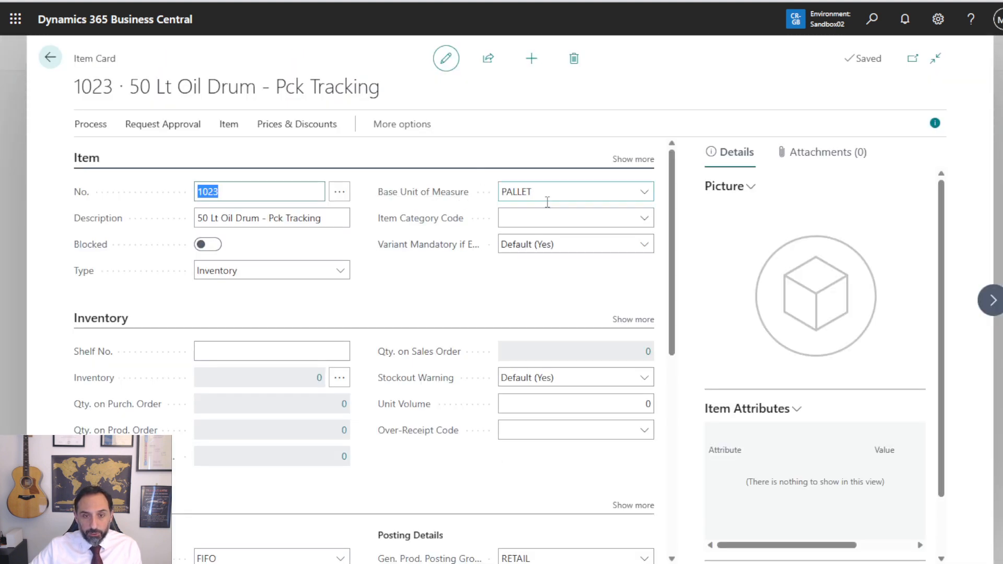
left_click(645, 194)
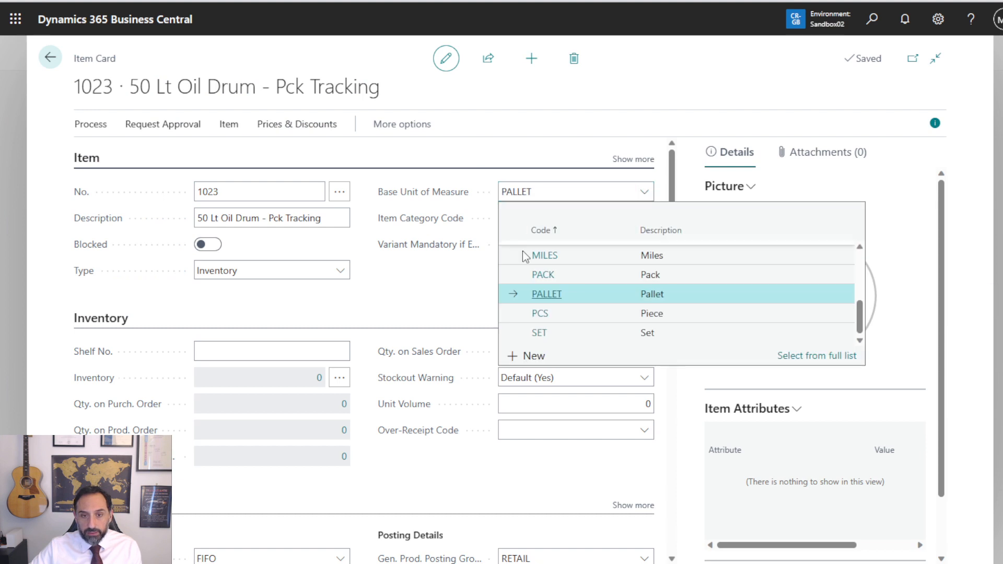
left_click(444, 298)
Step: Expand the Replenishment section of item 1023, check the Purch. Unit of Measure options, and return to the Items list
scroll(449, 308, "down", 5)
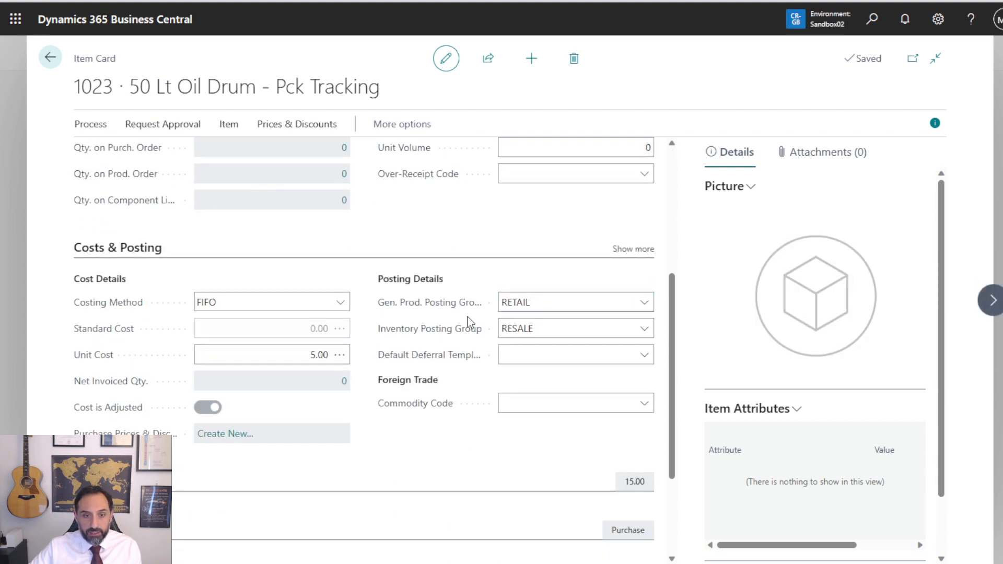
scroll(392, 321, "down", 3)
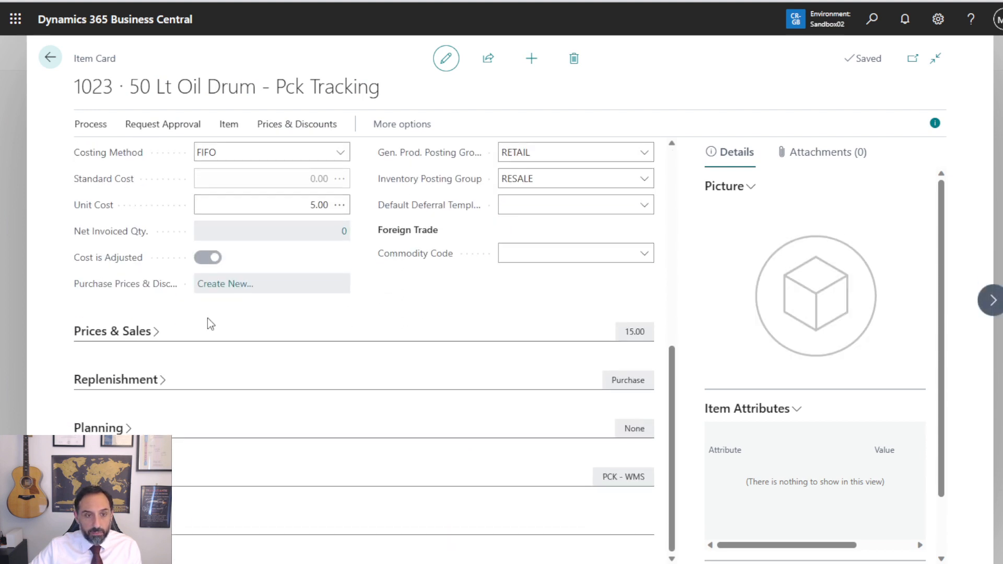
left_click(135, 381)
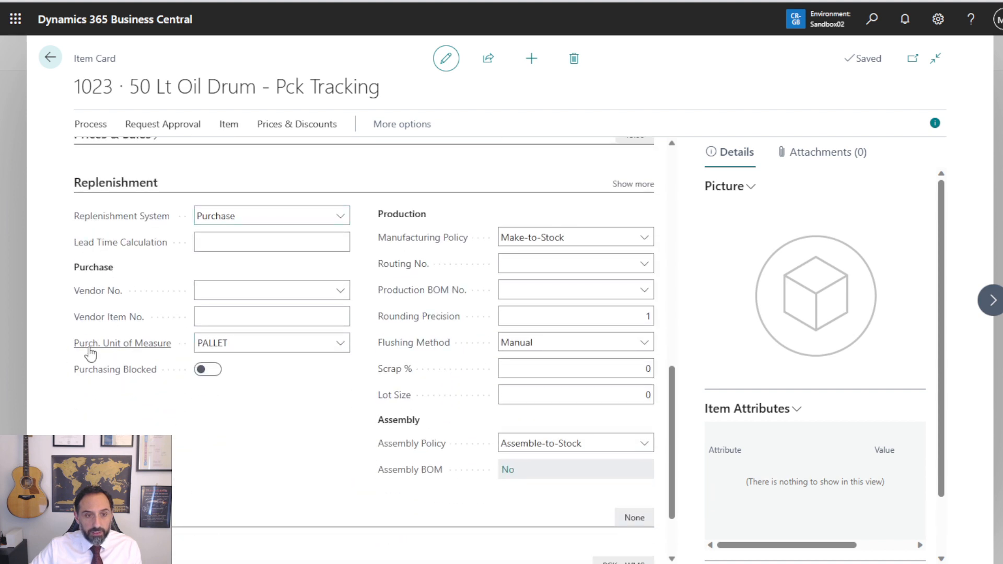
left_click(341, 344)
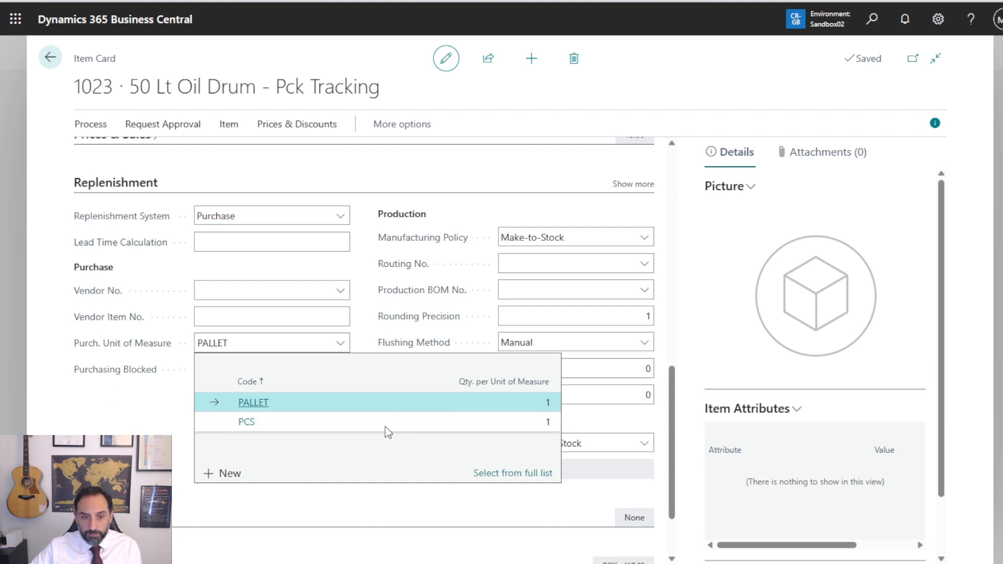
left_click(366, 407)
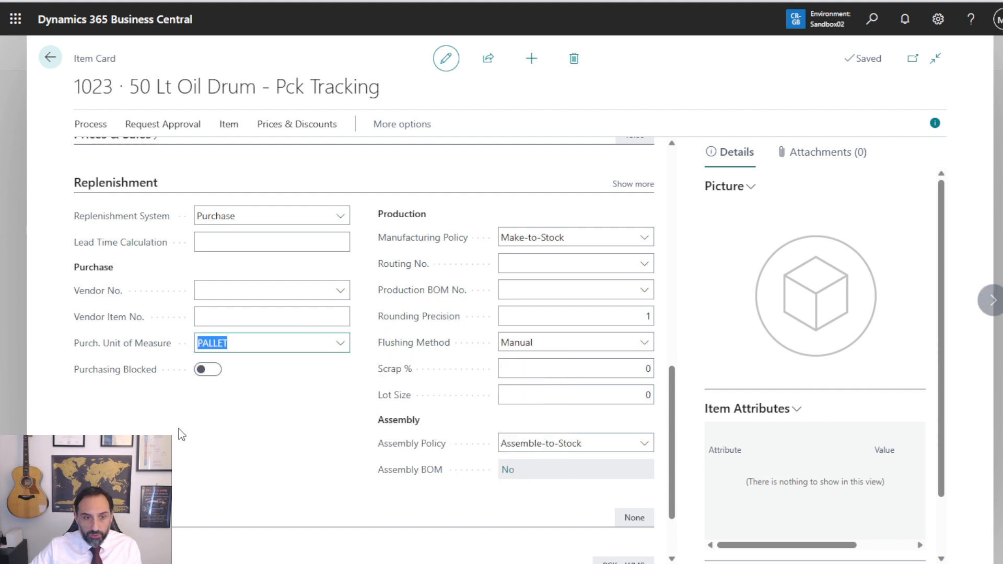
left_click(47, 59)
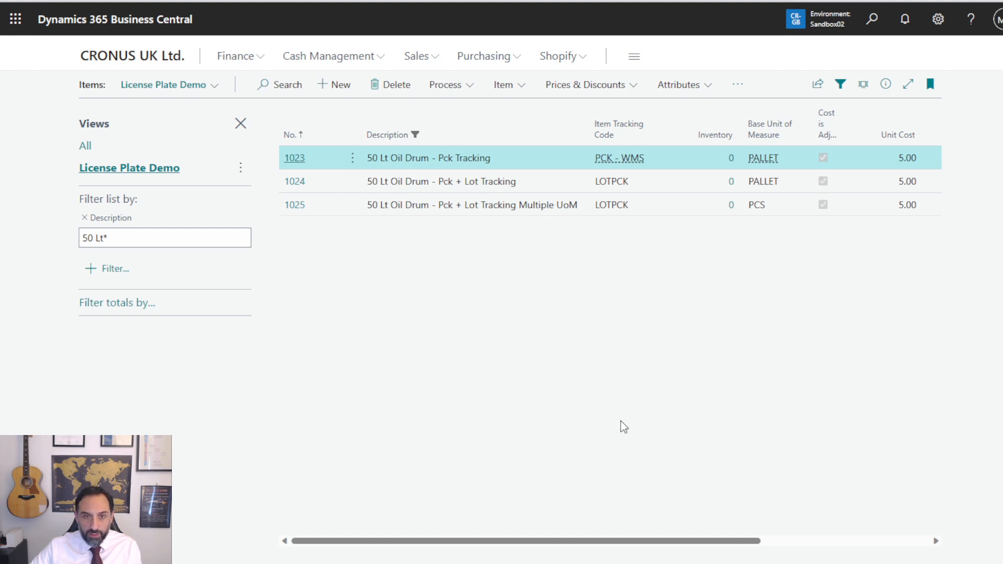
Step: Open the Purchase Orders list and create a new purchase order for vendor Fabrikam, Inc
left_click(481, 59)
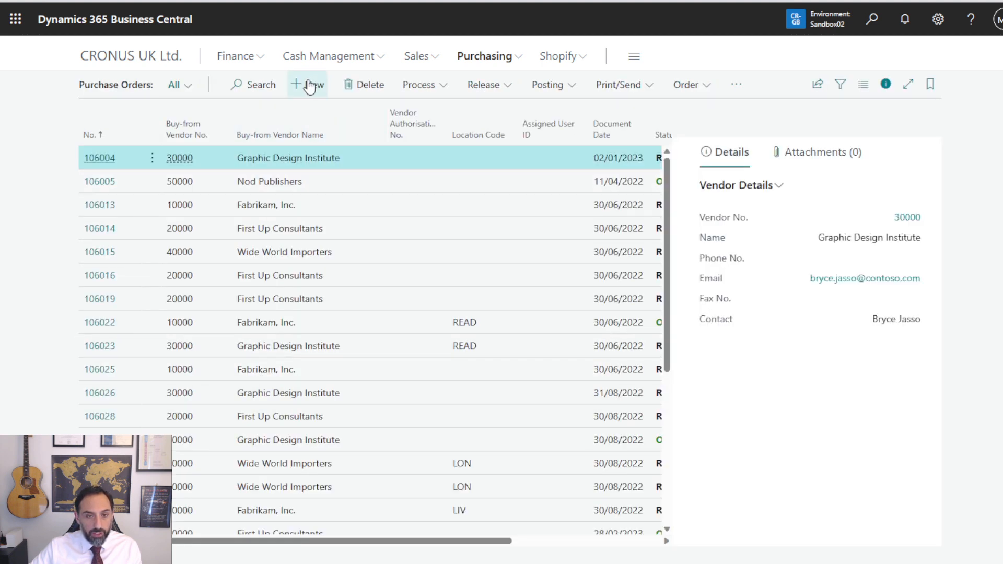
key("alt+n")
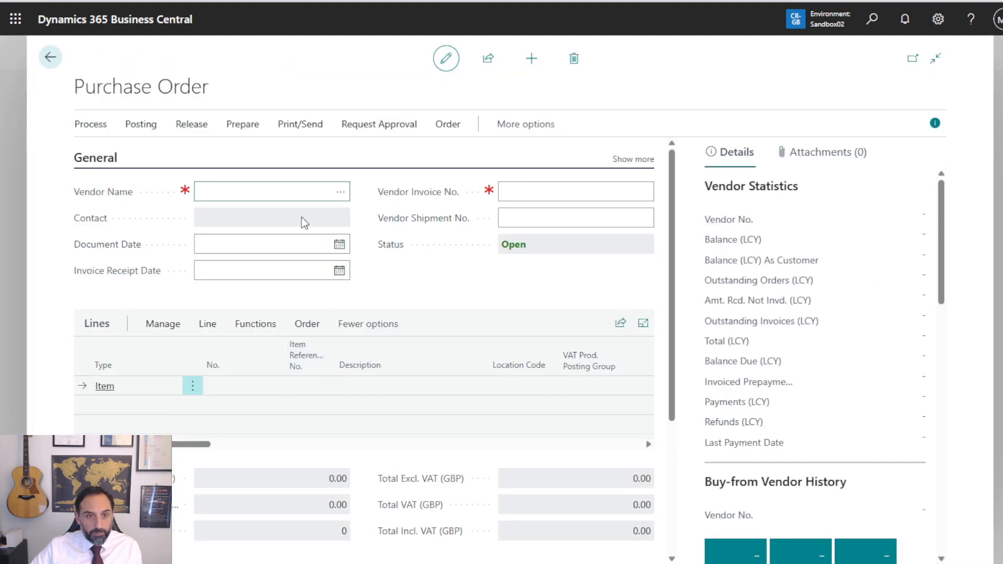
key("alt+Down")
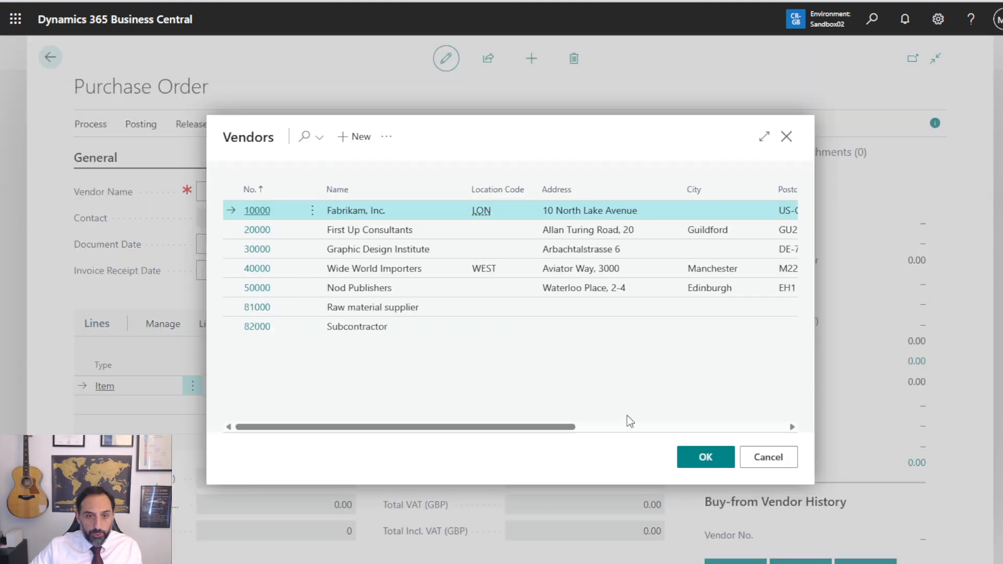
left_click(700, 460)
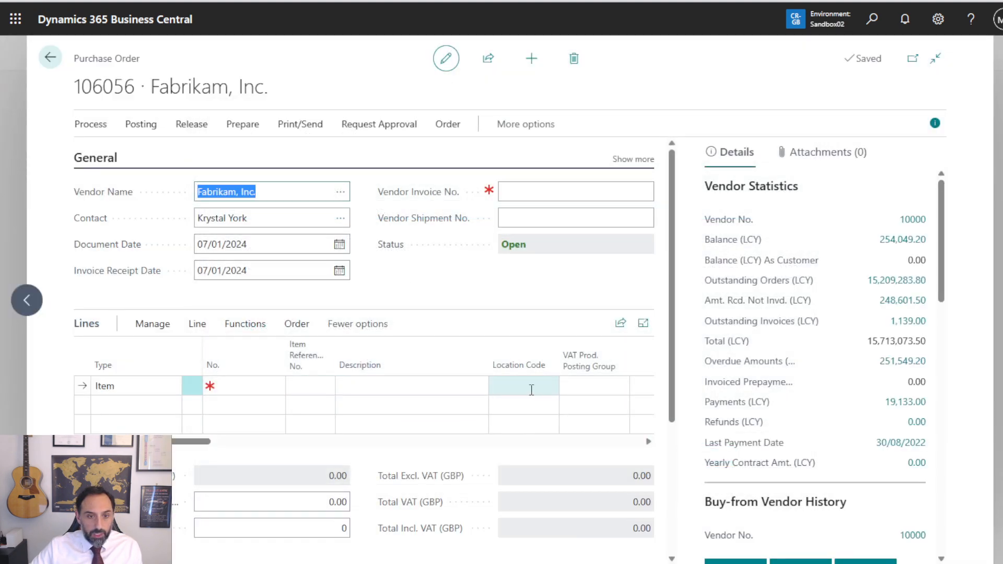
Step: Add item 1023 to the first order line with location LON, looking it up with "50", and hide the details pane
left_click(264, 385)
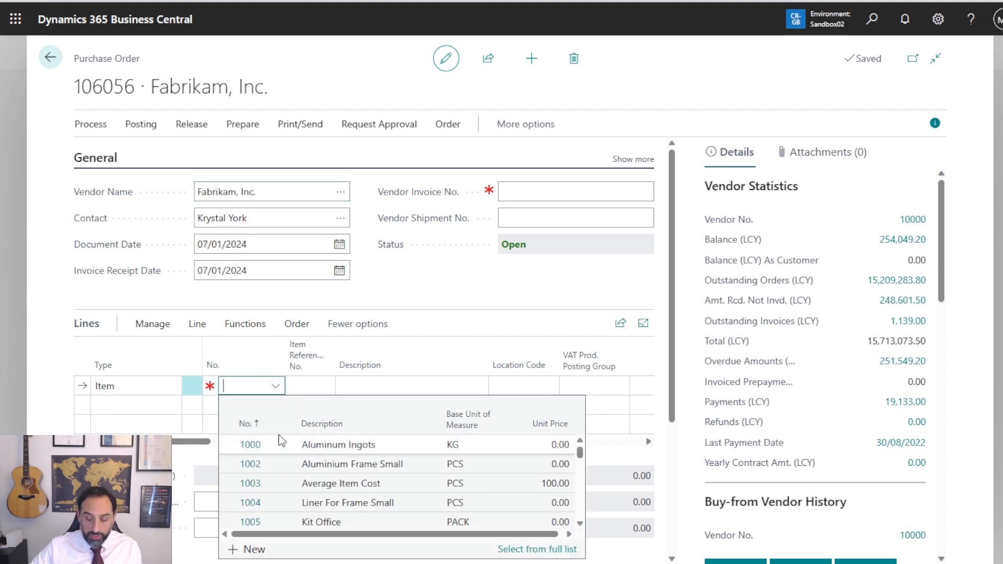
type("50")
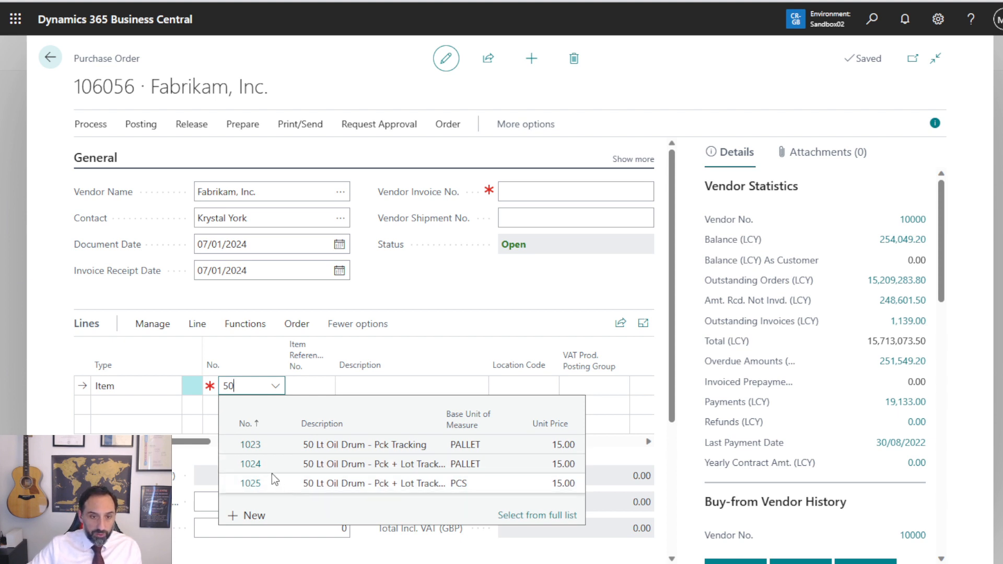
left_click(386, 445)
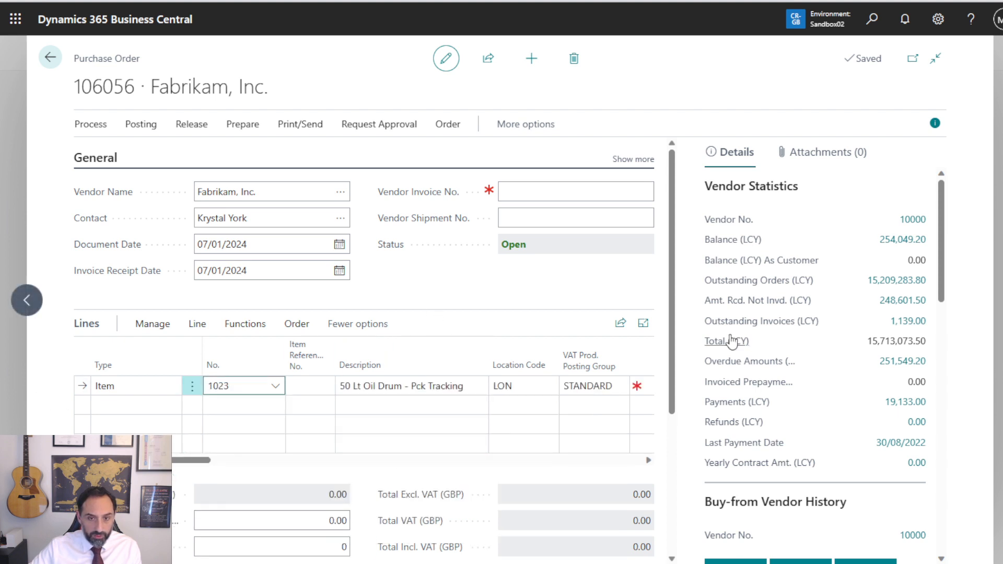
left_click(935, 123)
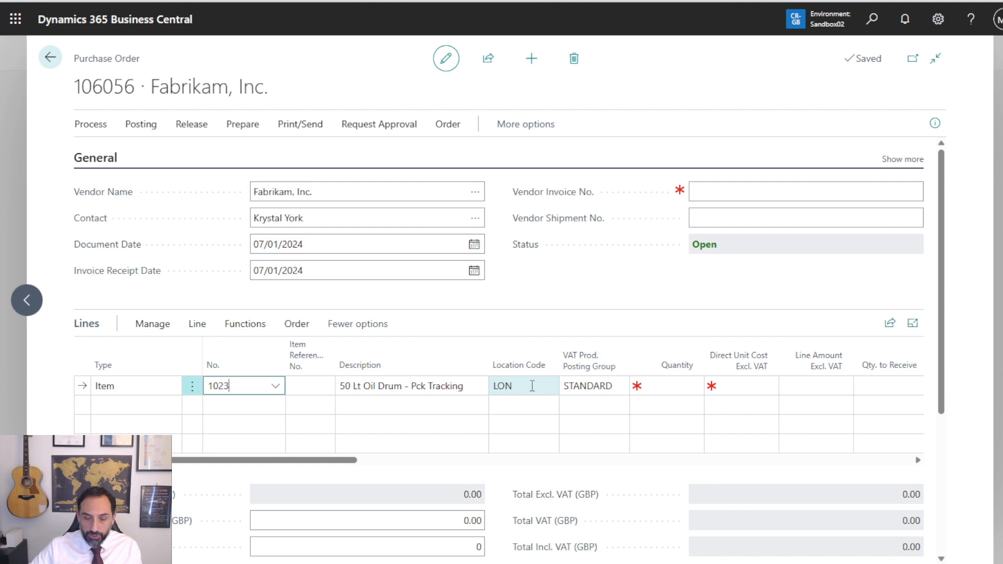
left_click(532, 385)
left_click(550, 387)
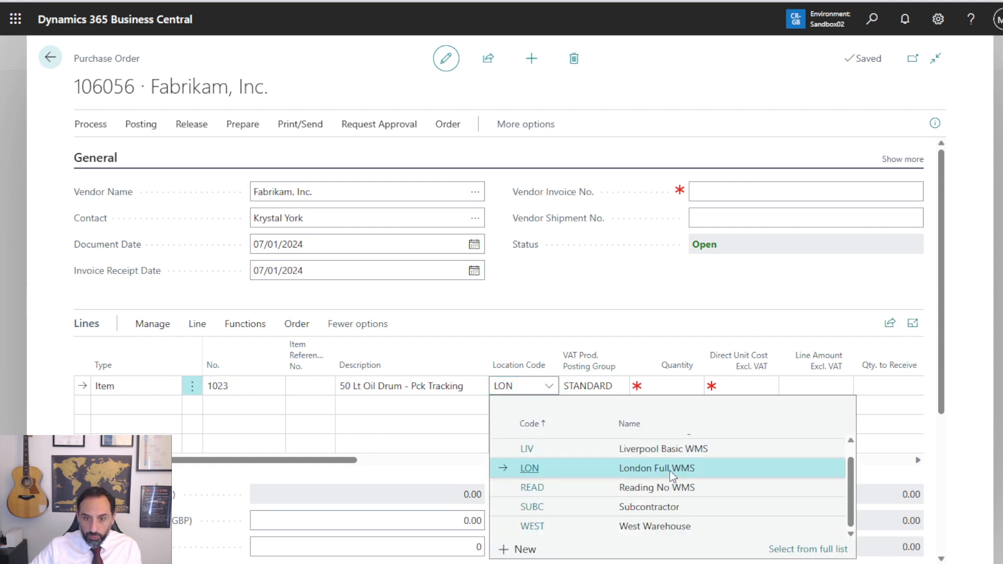
left_click(668, 380)
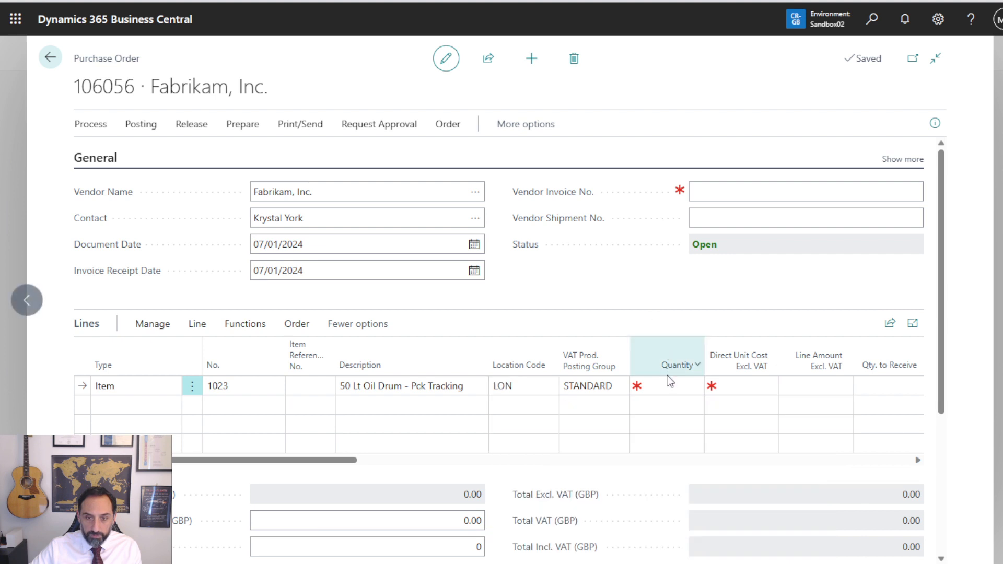
Step: Set the item 1023 line to quantity 5 with a direct unit cost of 1,000.00
left_click(670, 385)
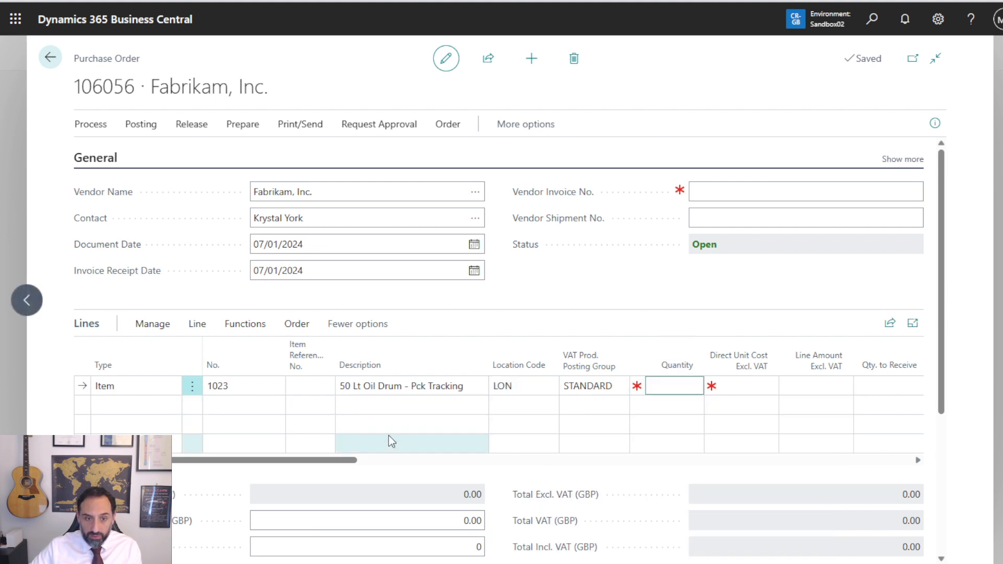
left_click_drag(348, 459, 320, 495)
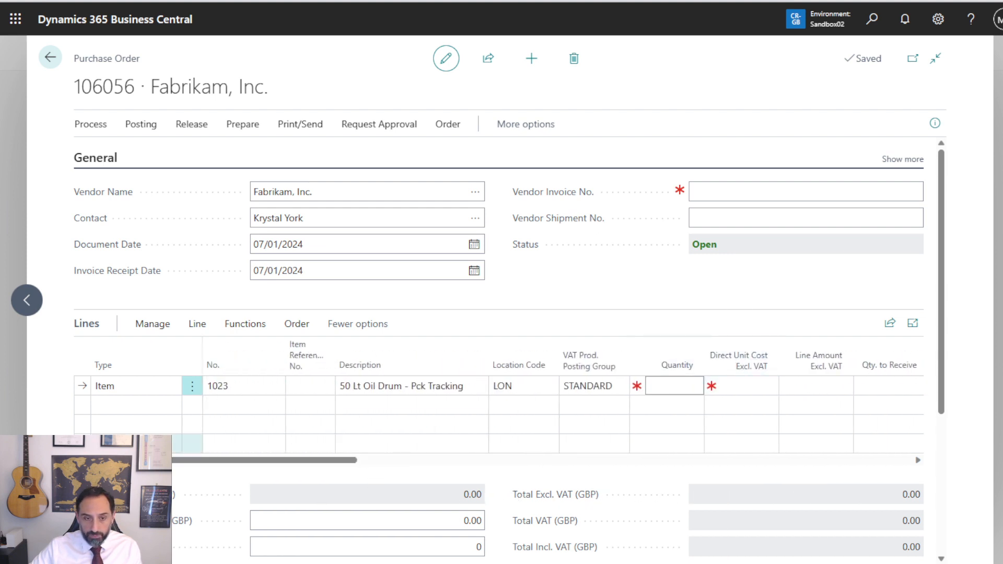
left_click_drag(347, 462, 419, 462)
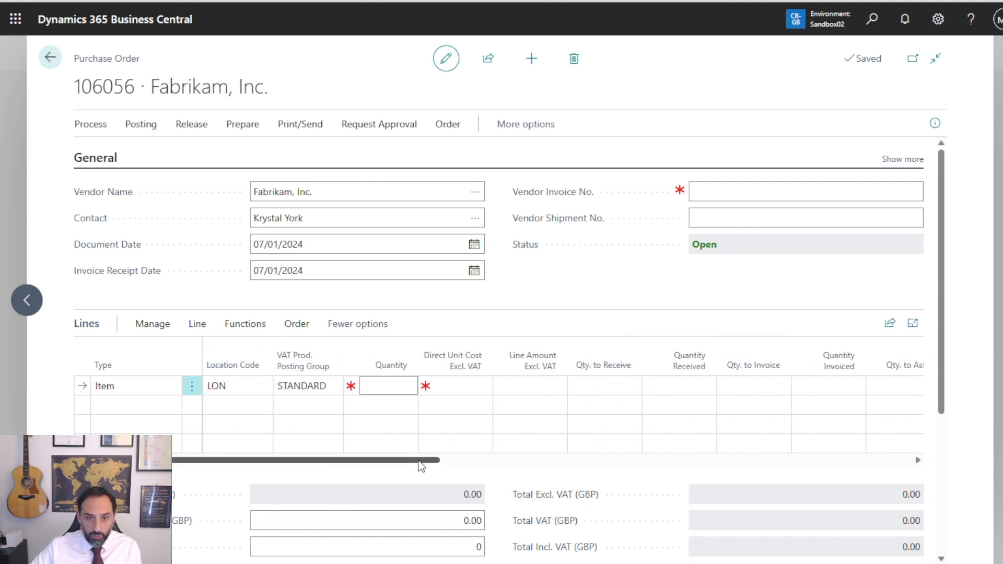
left_click(388, 384)
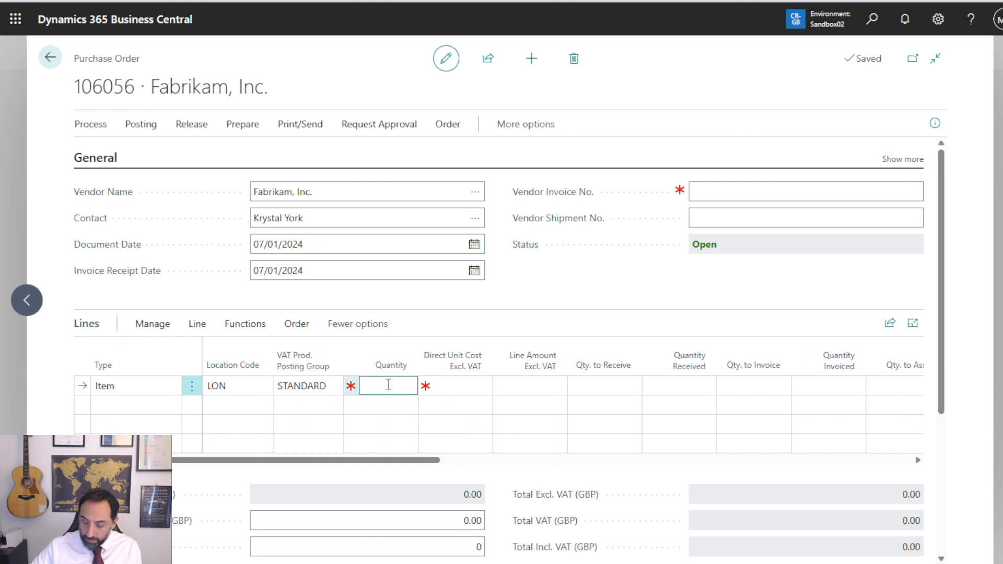
type("56")
key("BackSpace")
key("Tab")
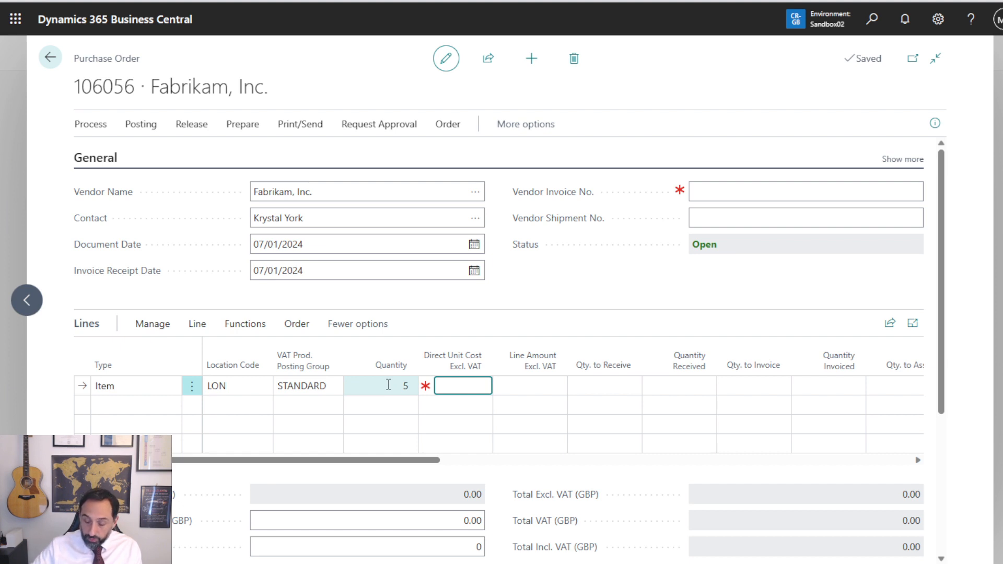
key("Tab")
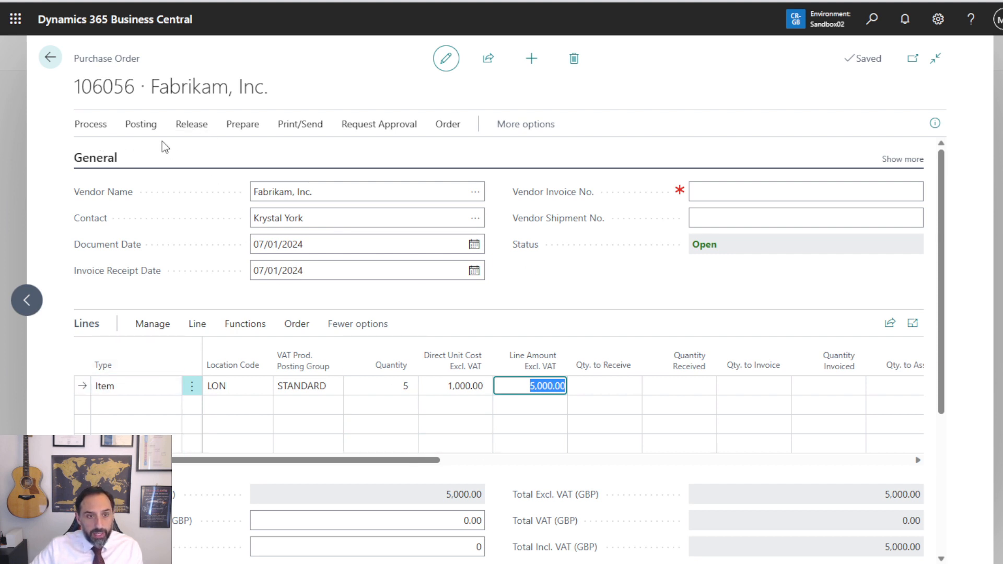
Step: Release the purchase order and create its warehouse receipt, hiding the details pane on the receipt
left_click(184, 125)
left_click(104, 153)
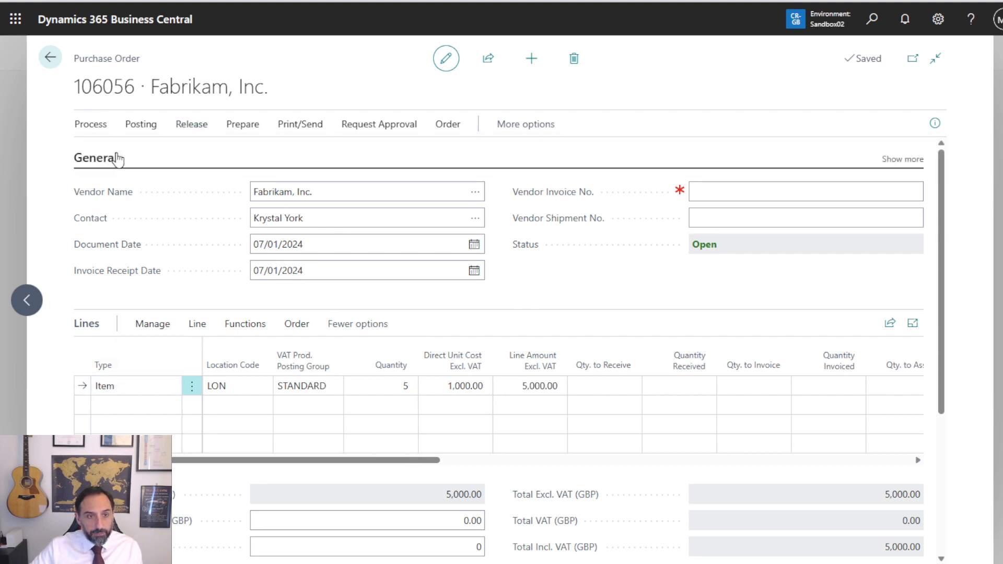
left_click(90, 125)
left_click(157, 155)
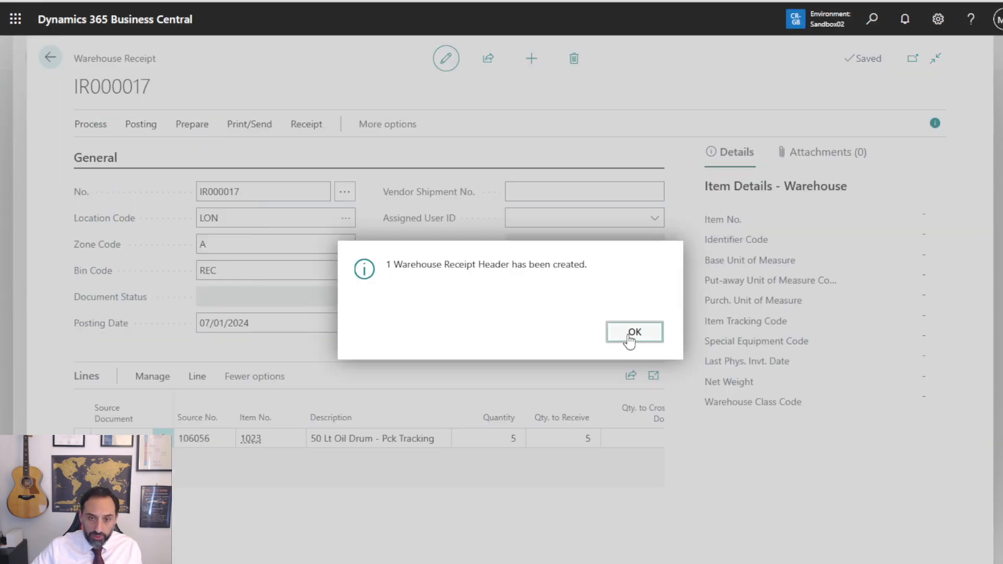
left_click(632, 334)
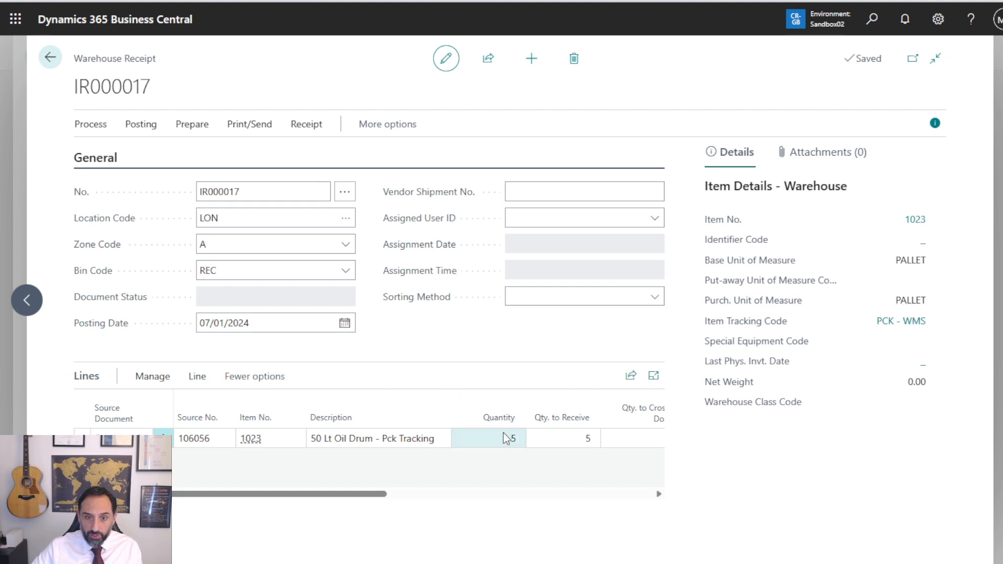
left_click(935, 125)
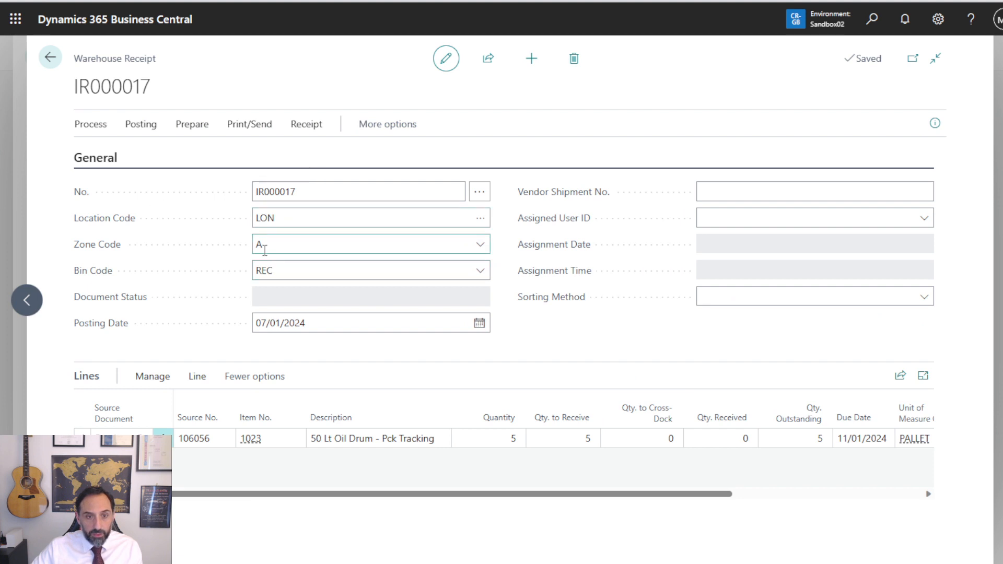
Step: Try to post the warehouse receipt without item tracking, read the response about item 1023, and dismiss it
left_click(90, 130)
left_click(141, 126)
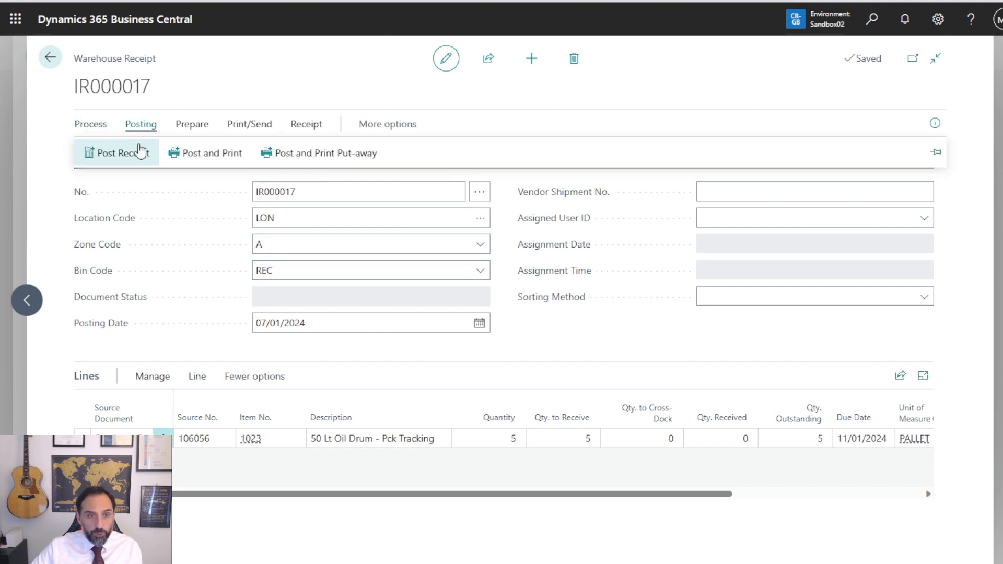
left_click(141, 152)
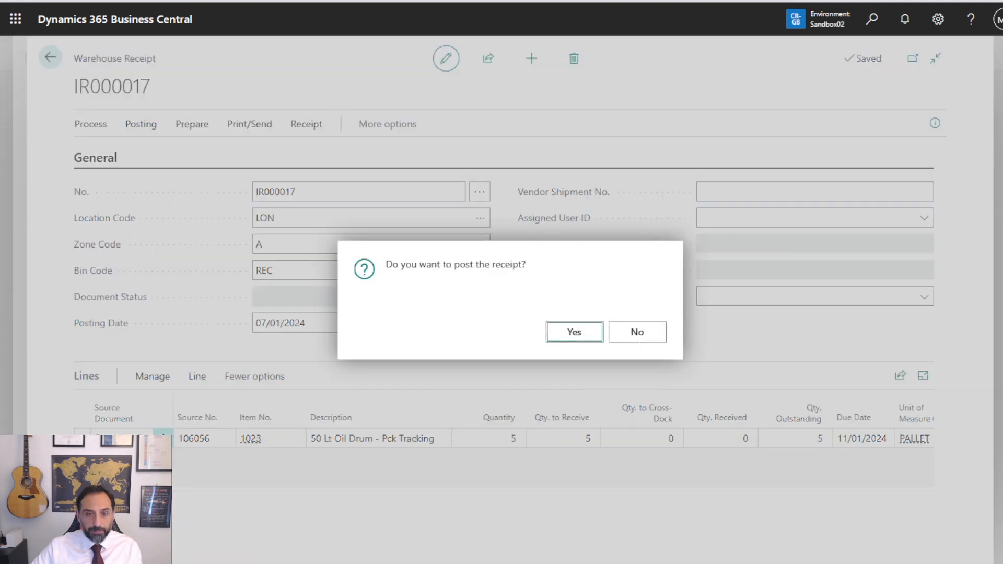
key("Return")
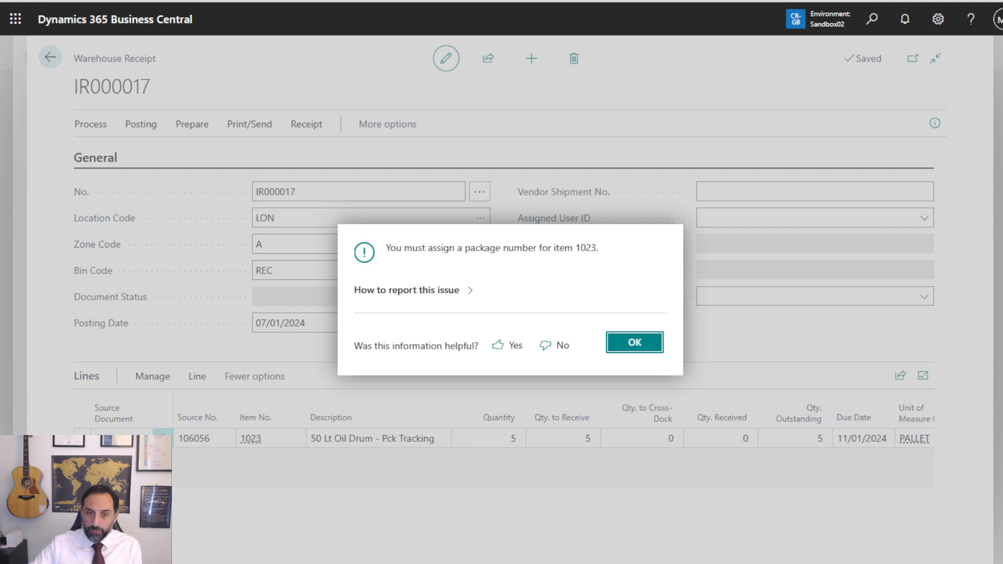
double_click(479, 246)
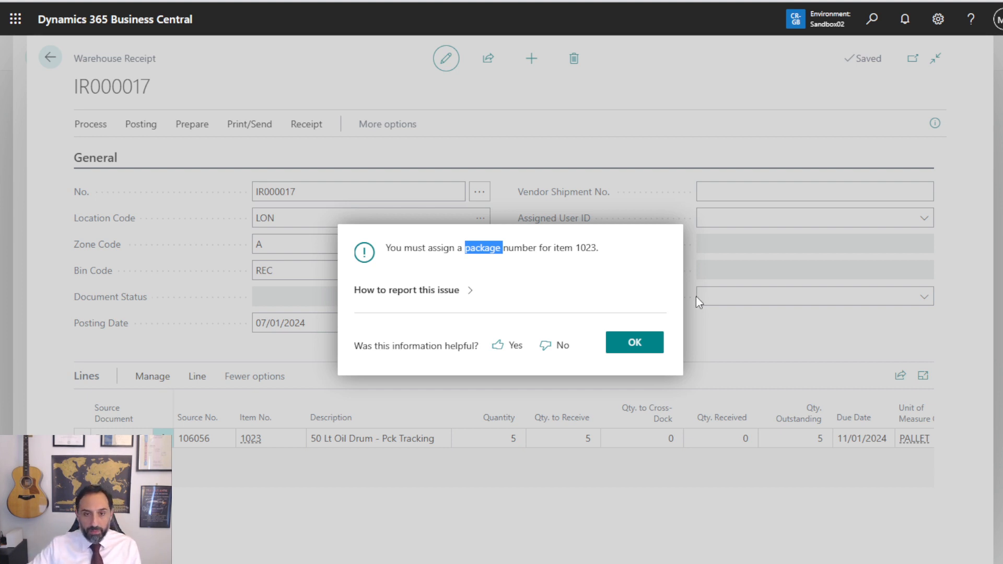
left_click(633, 345)
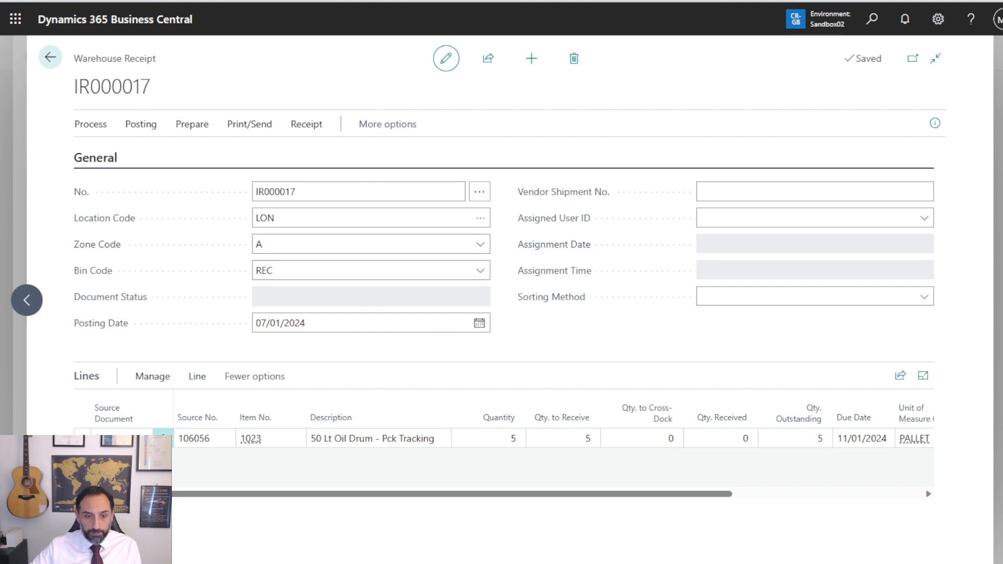
Step: Open the item tracking lines for the item 1023 receipt line in an enlarged window
left_click(157, 382)
left_click(204, 383)
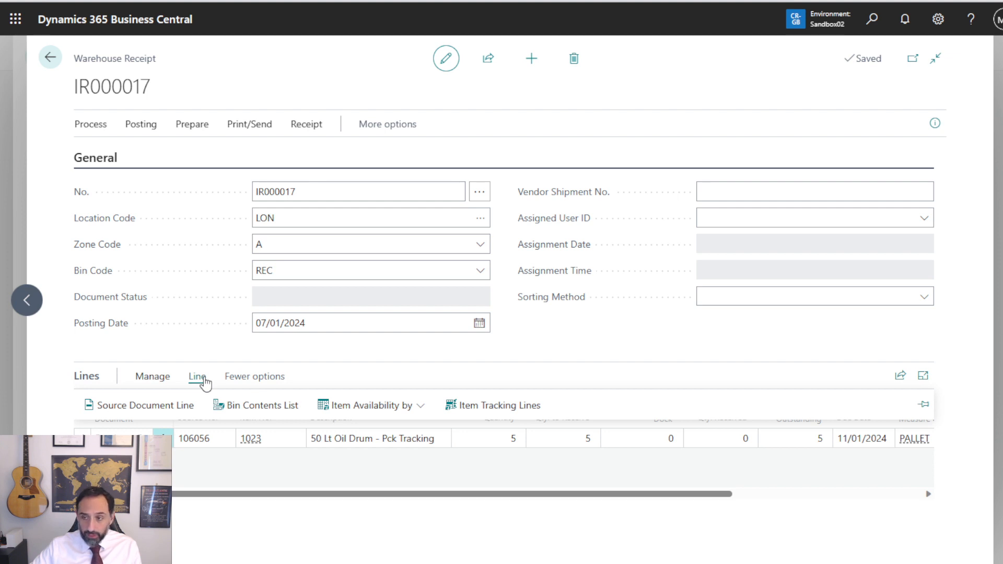
left_click(498, 410)
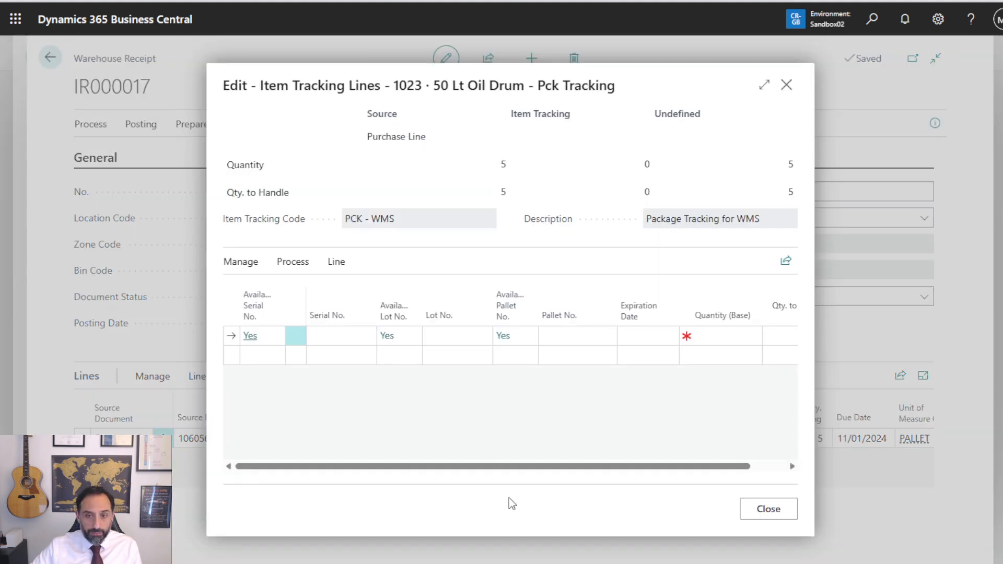
left_click(764, 84)
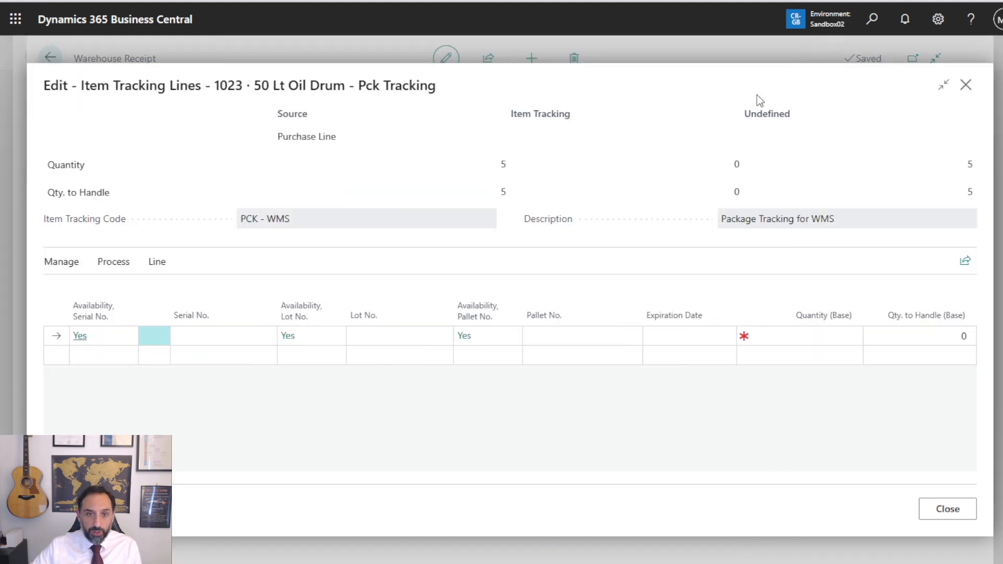
left_click_drag(356, 86, 447, 85)
left_click(275, 432)
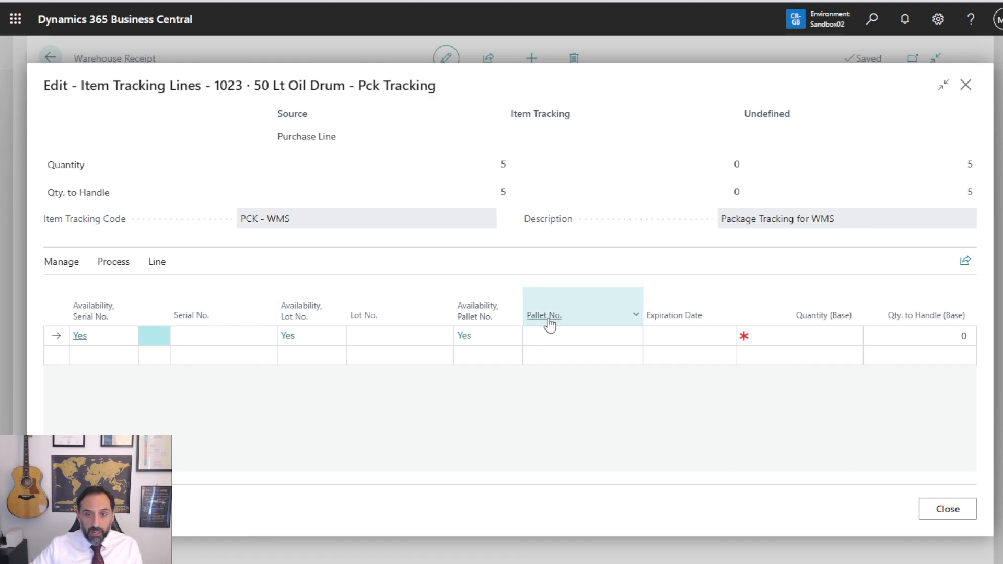
mouse_move(534, 325)
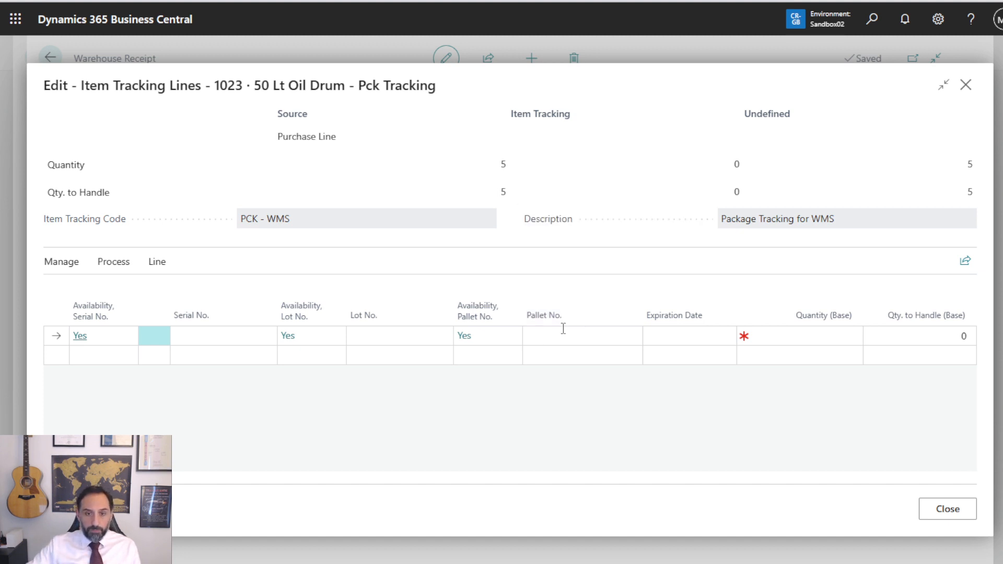
Step: Assign an automatic package number to the first tracking line and set its base quantity to 1
left_click(544, 337)
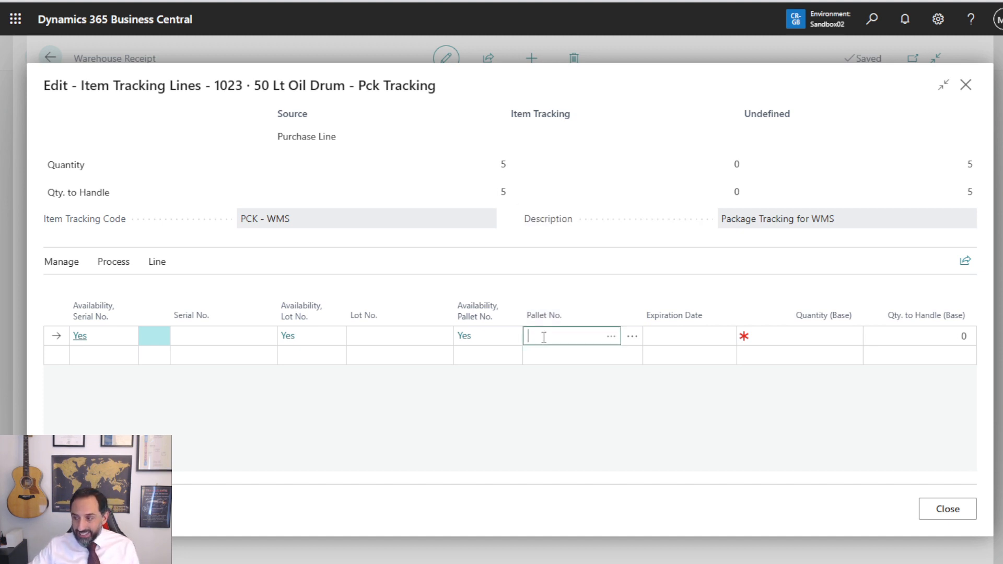
left_click(118, 264)
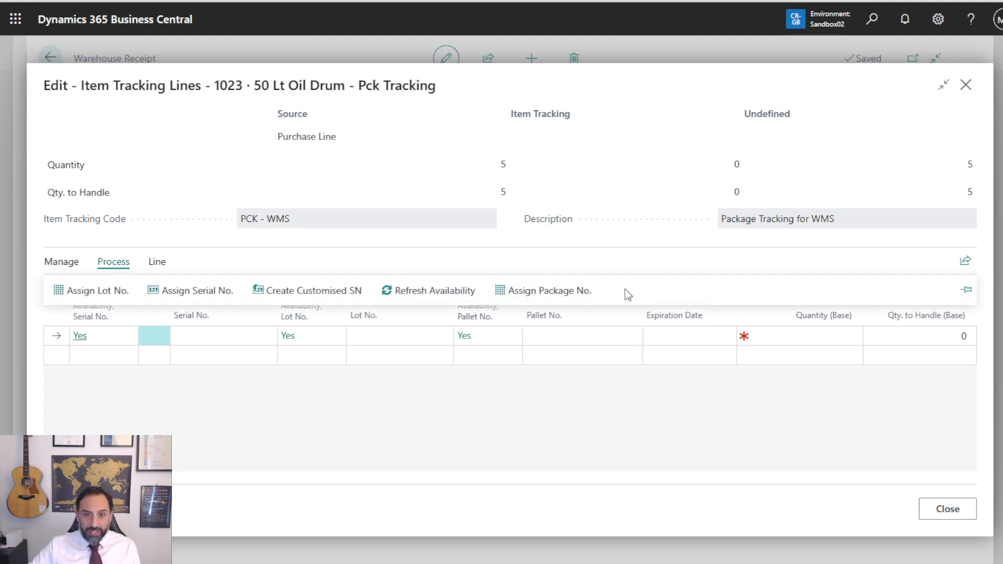
left_click(570, 296)
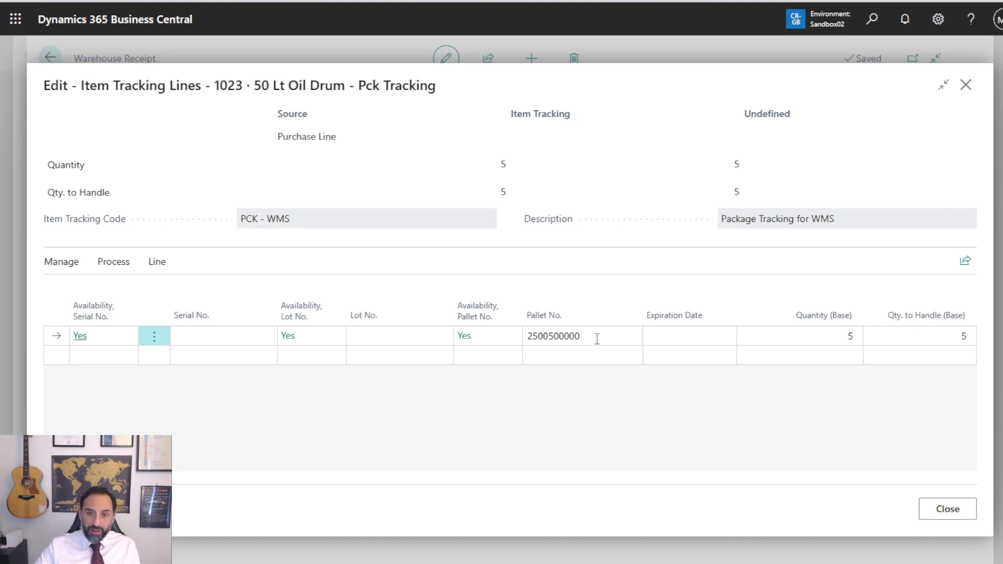
left_click(766, 338)
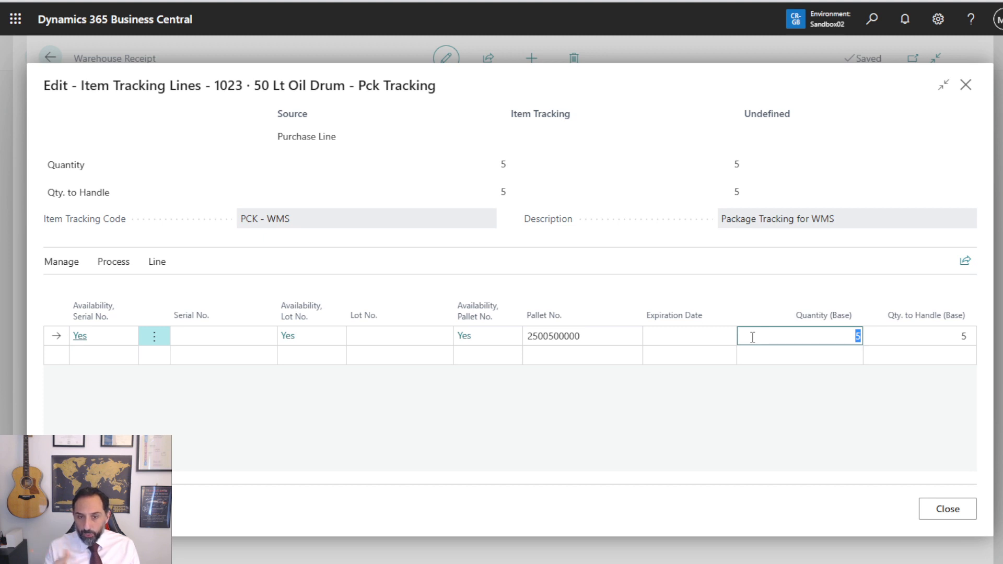
type("1")
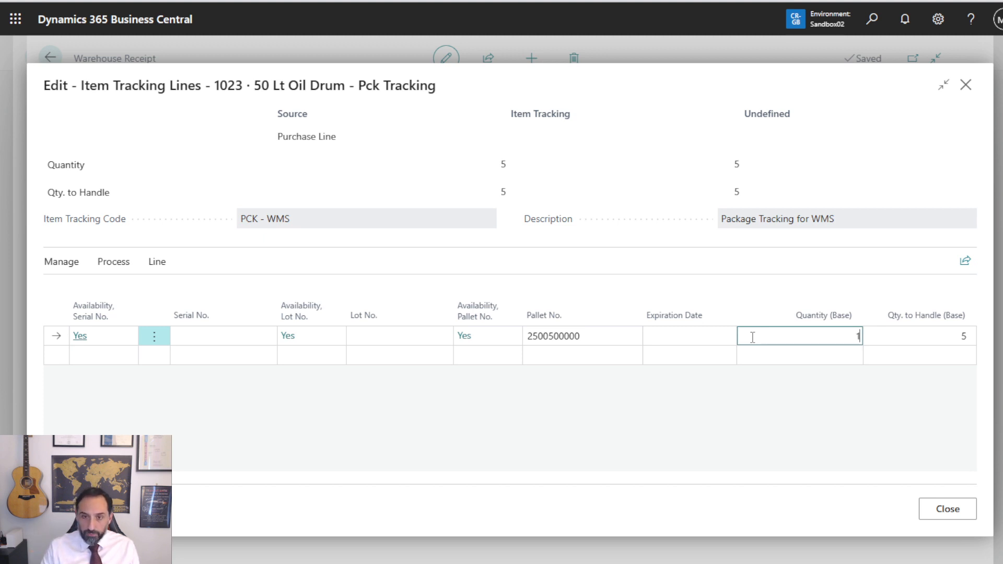
key("Down")
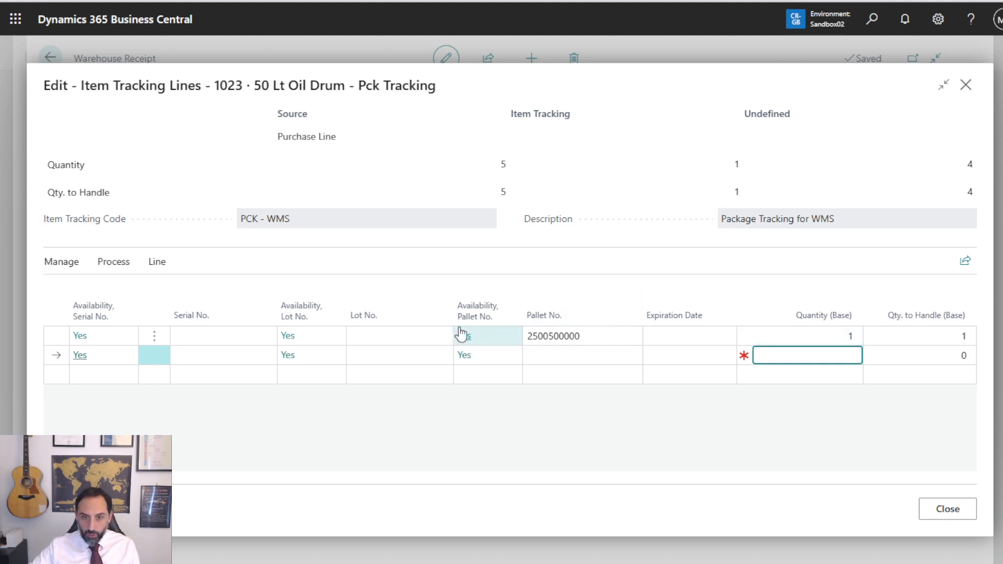
Step: Assign a package number to a second tracking line and set its base quantity to 1
left_click(133, 263)
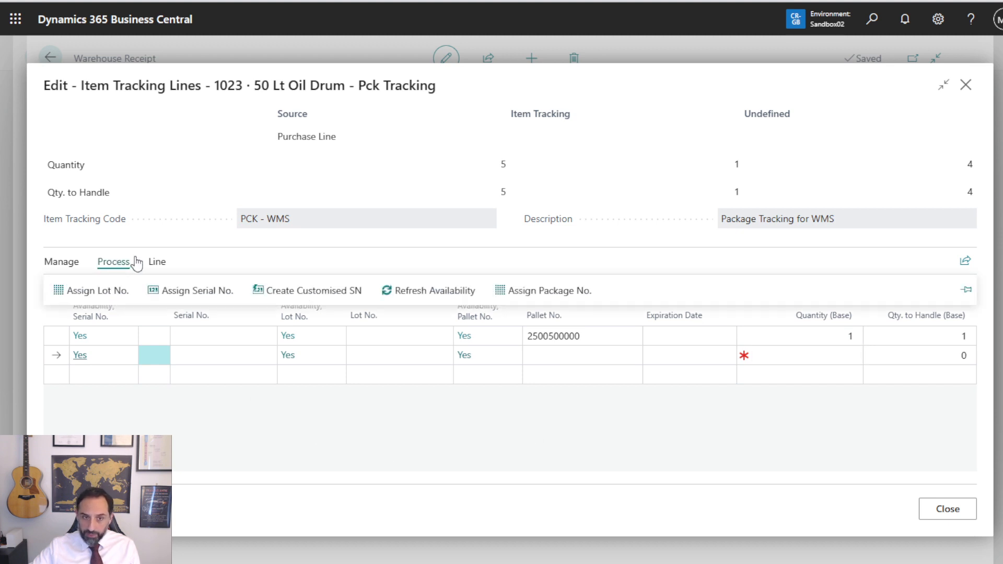
left_click(534, 291)
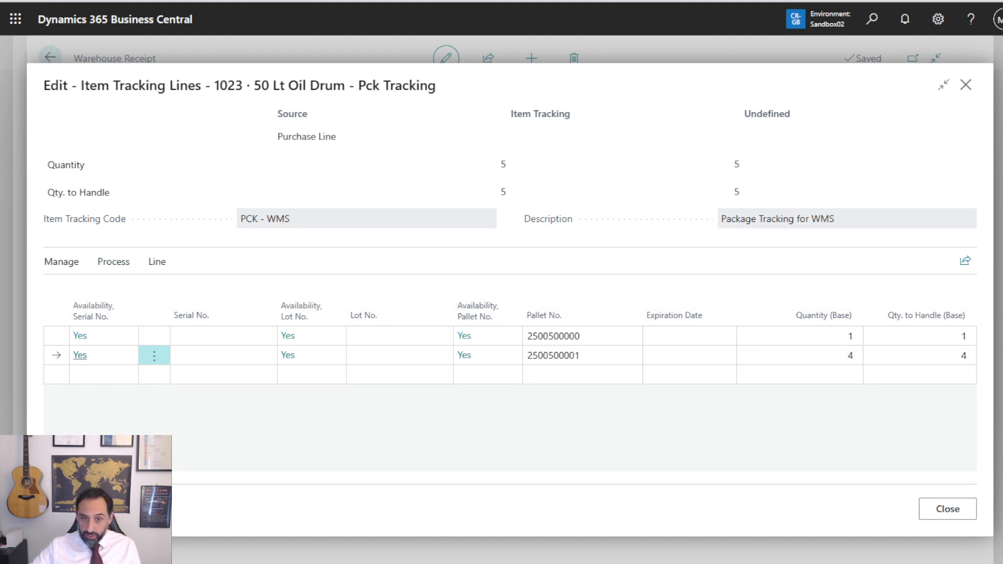
left_click(847, 354)
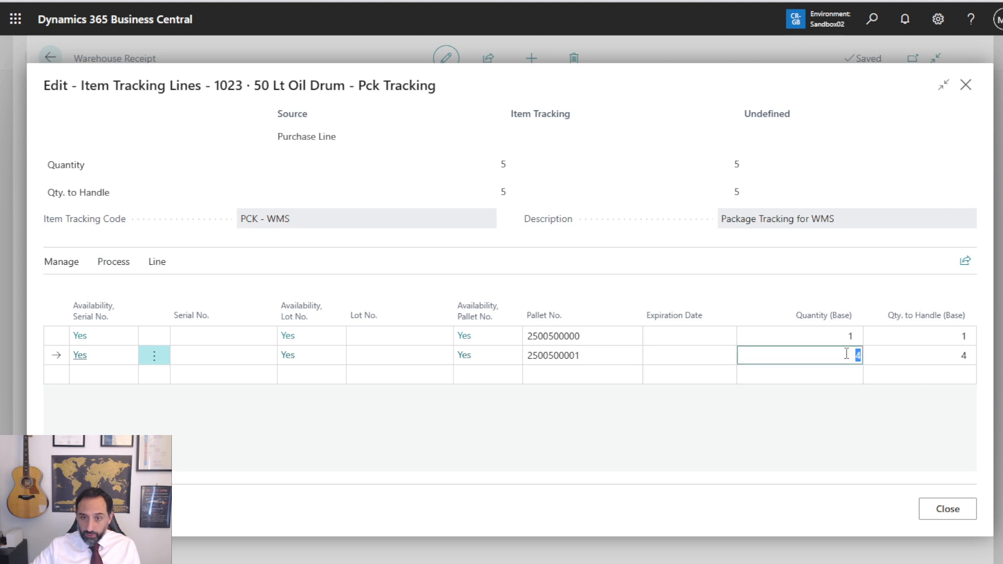
type("1")
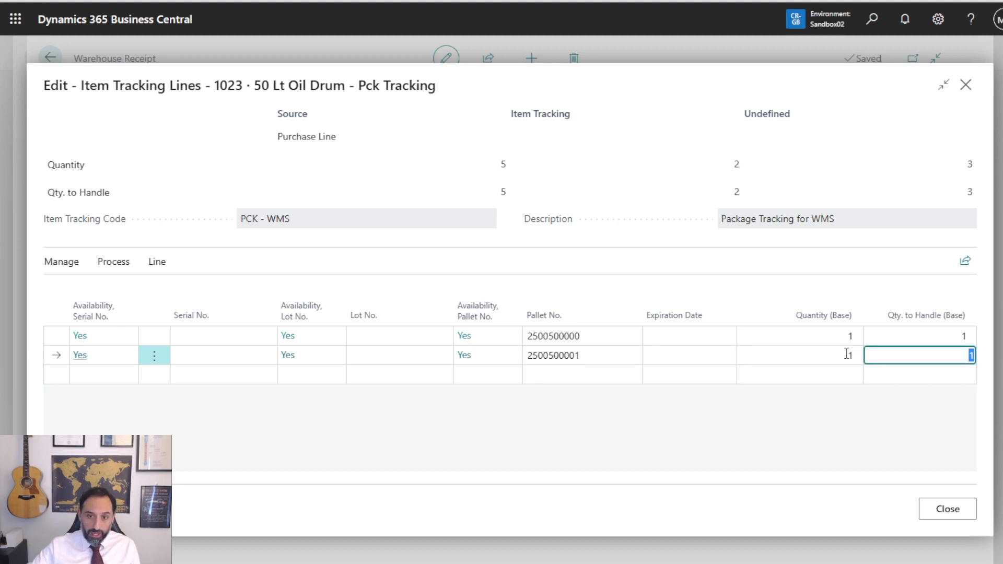
key("Return")
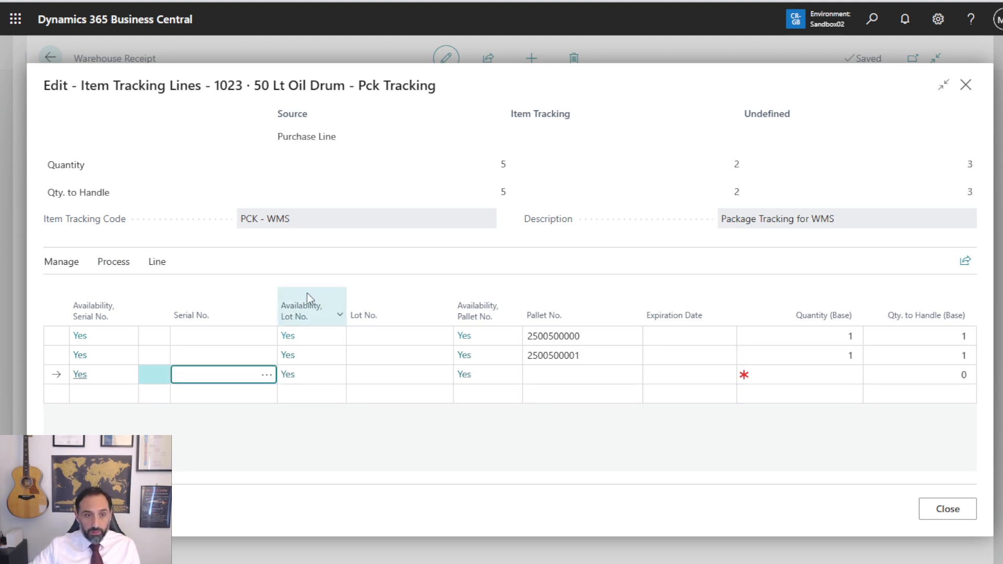
Step: Assign a package number to a third tracking line and set its base quantity to 1
left_click(157, 263)
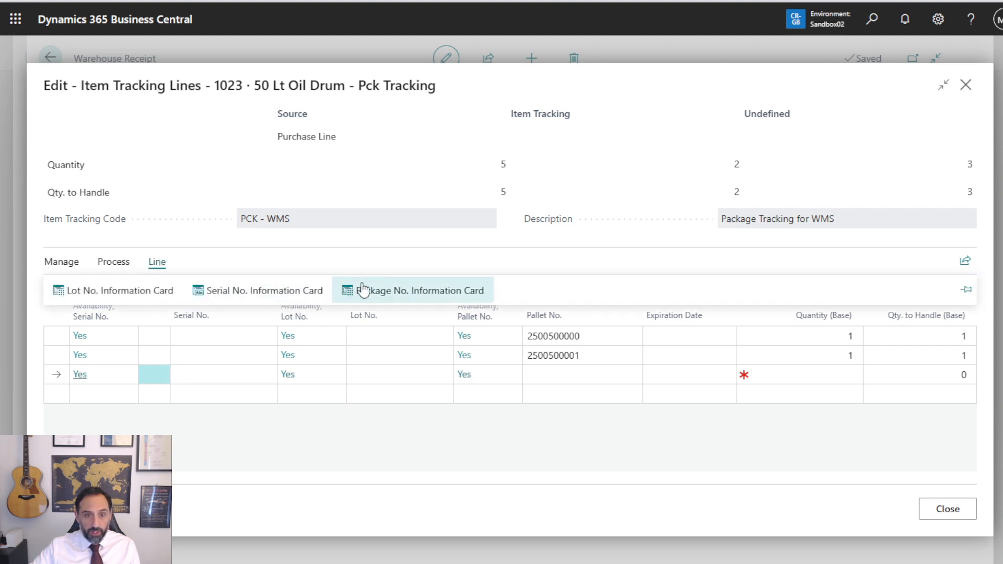
left_click(111, 262)
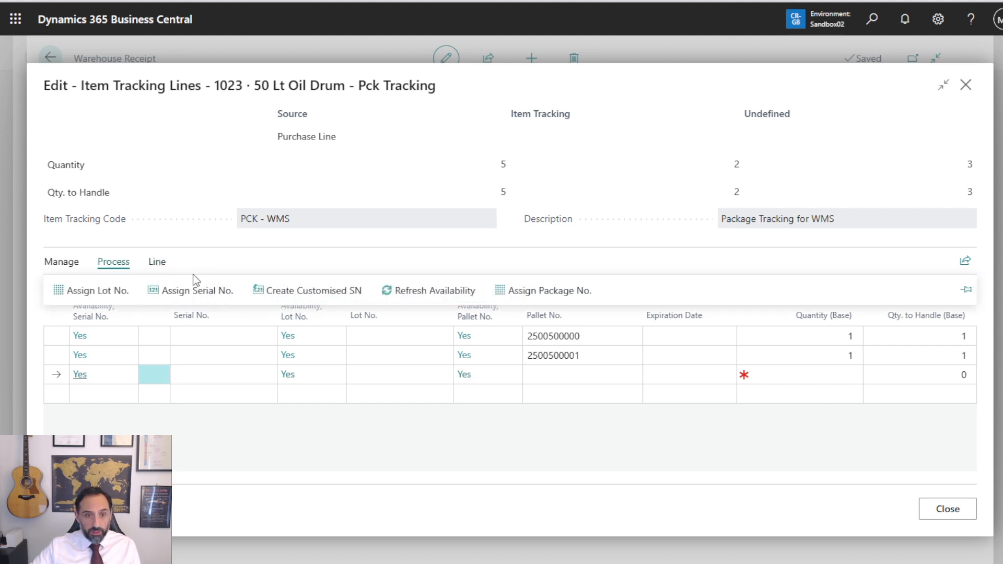
left_click(549, 291)
left_click(817, 375)
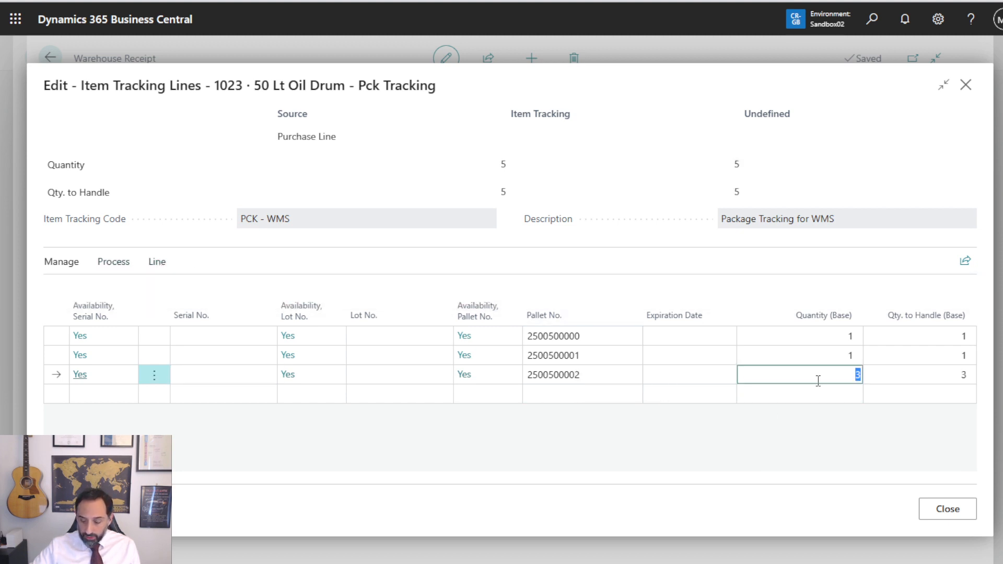
type("1")
left_click(817, 387)
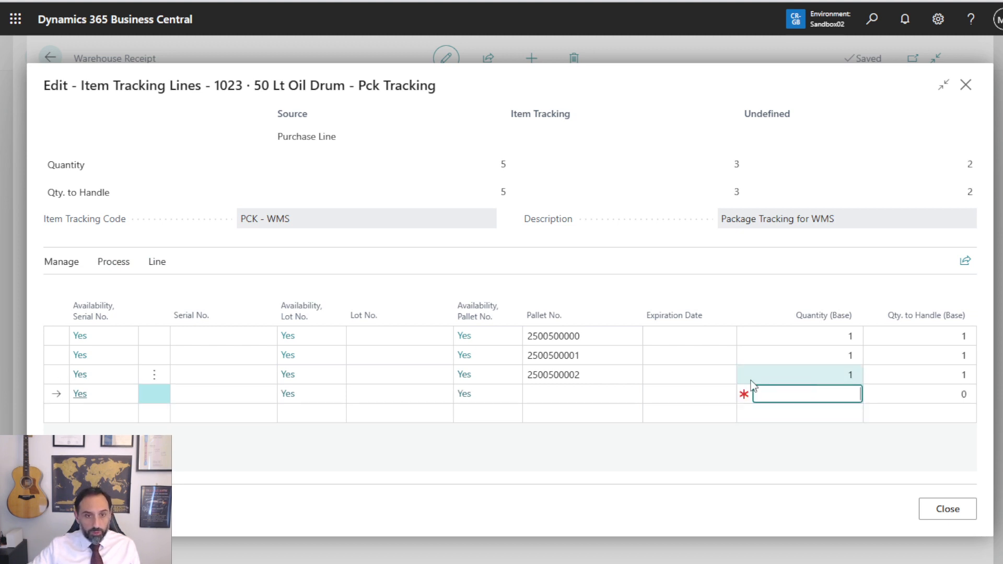
Step: Assign a package number to a fourth tracking line and set its base quantity to 1
left_click(114, 263)
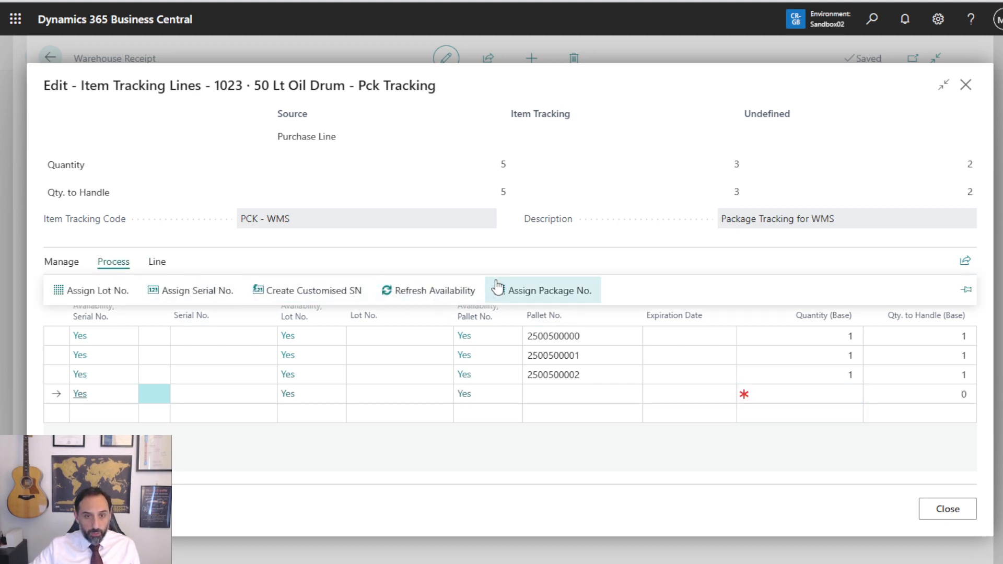
left_click(558, 291)
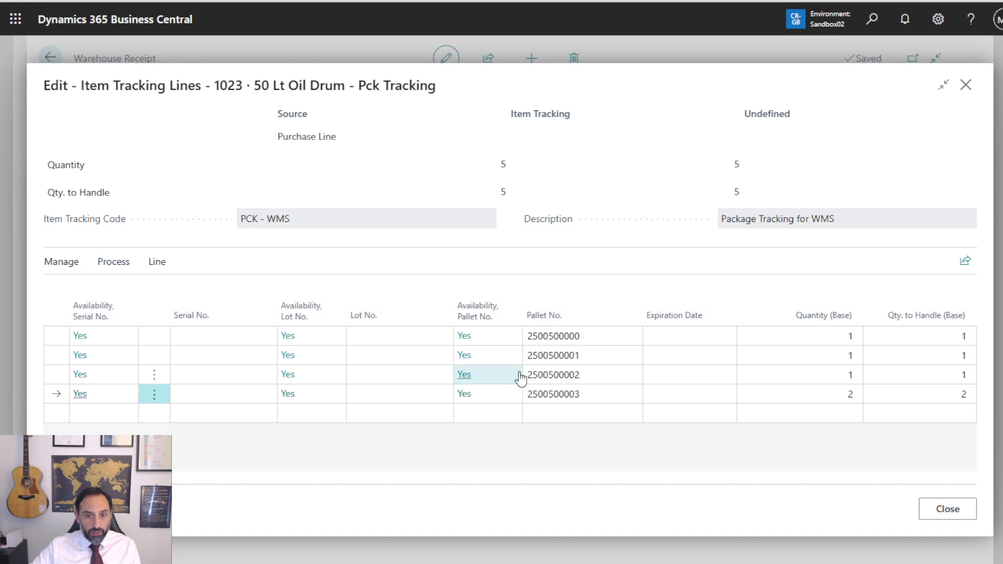
left_click(799, 396)
type("1")
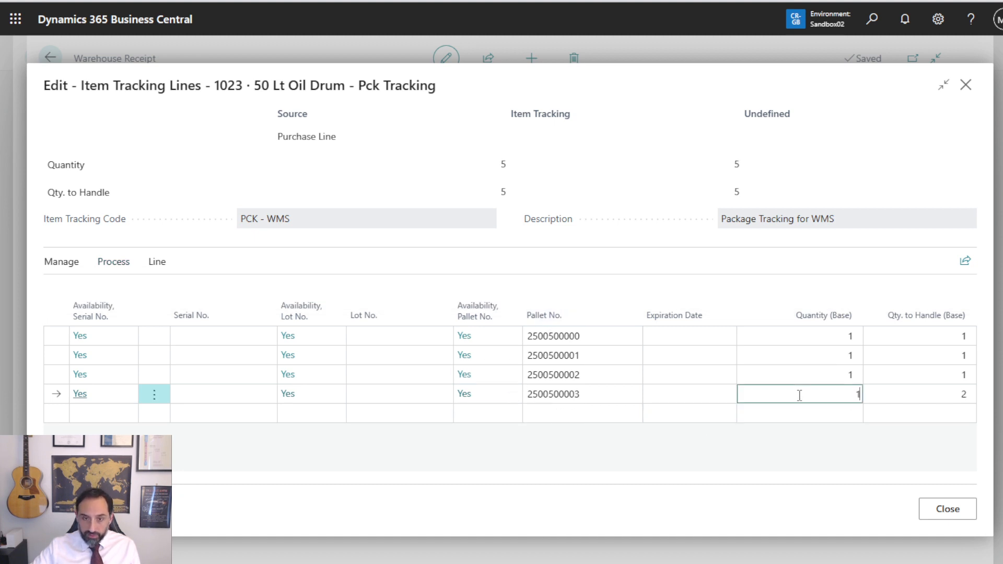
key("Down")
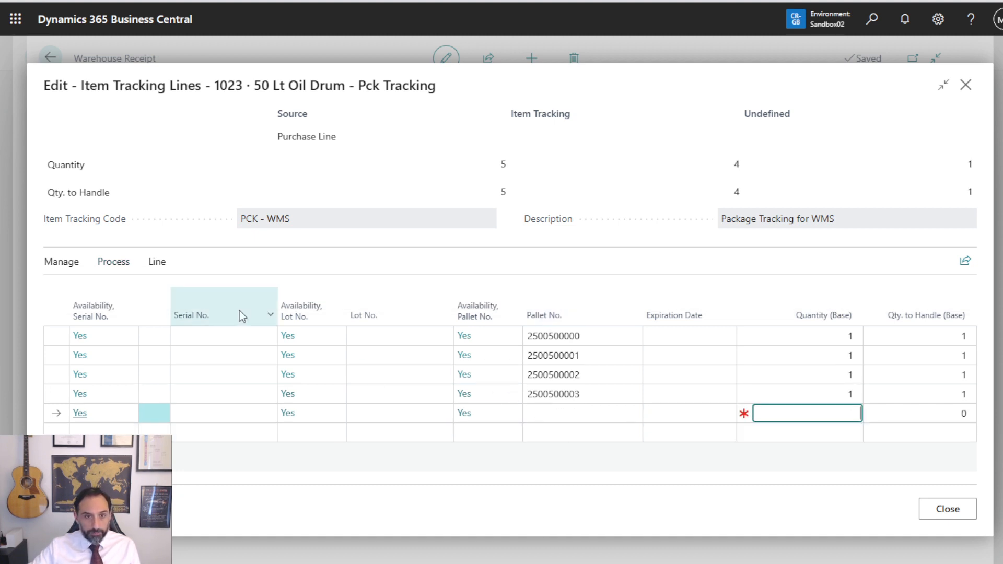
Step: Assign a package number to a fifth tracking line for the remaining quantity and close the item tracking lines
left_click(127, 264)
left_click(549, 293)
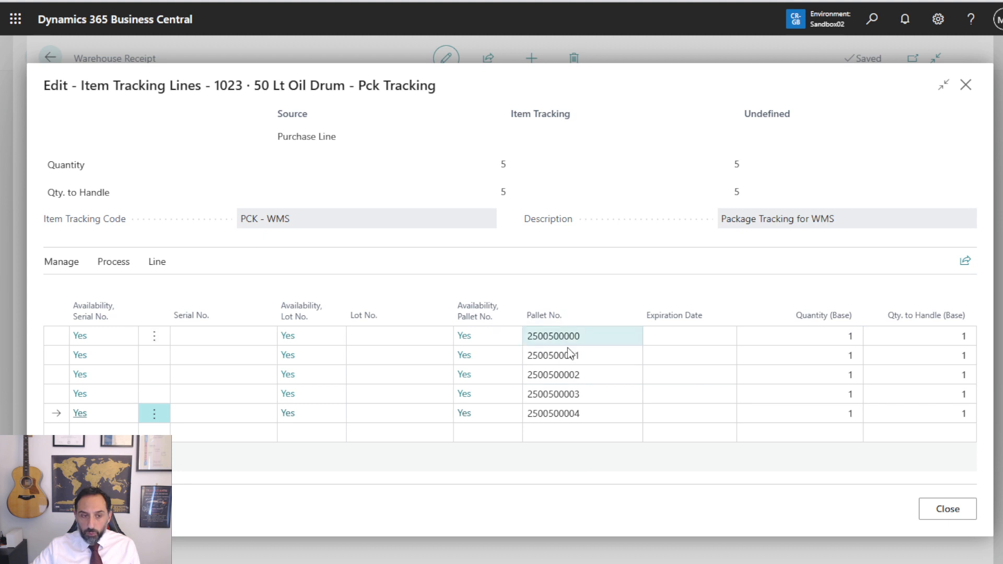
left_click(943, 518)
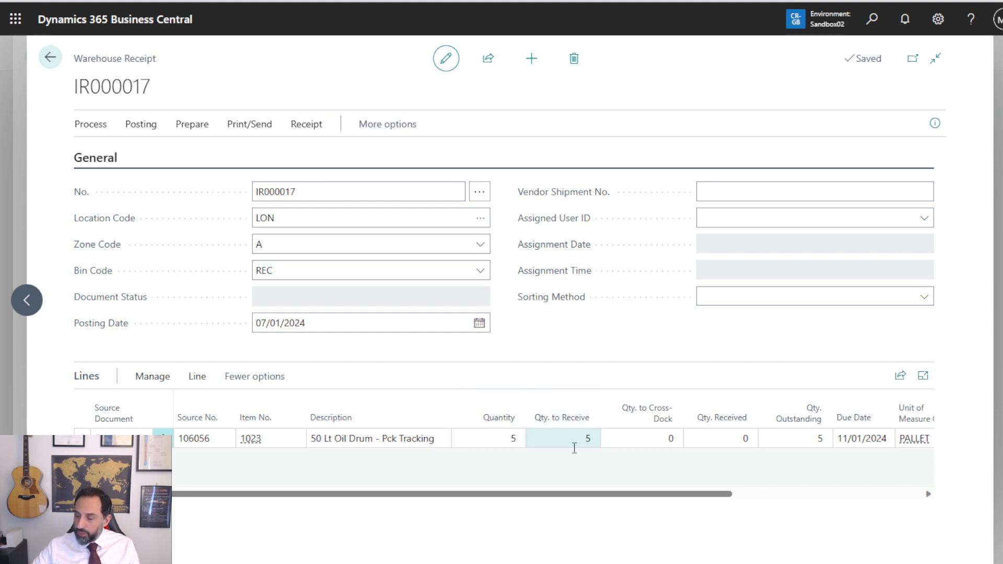
Step: Post the warehouse receipt for item 1023 and acknowledge the posting result
left_click(91, 127)
left_click(139, 126)
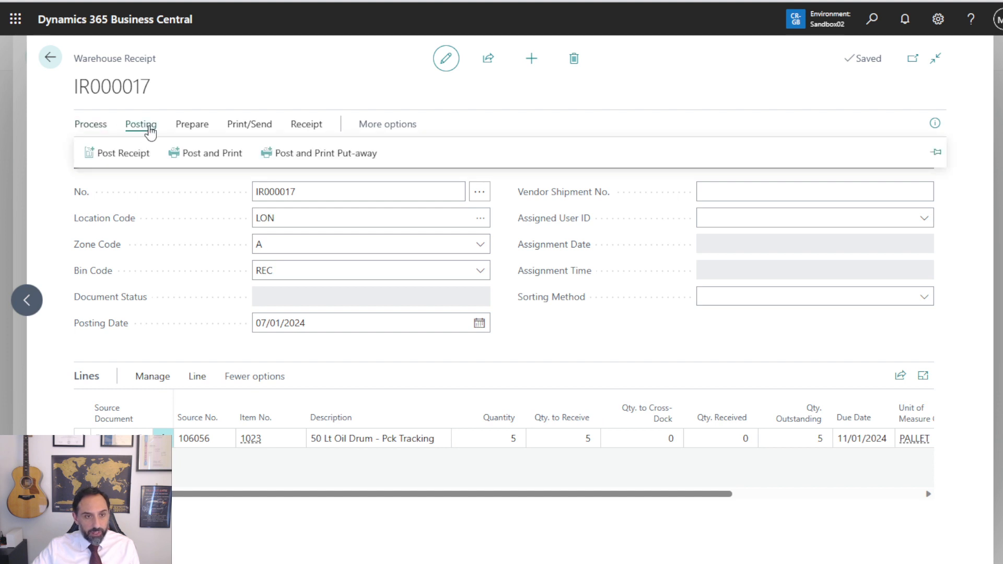
left_click(122, 157)
left_click(574, 332)
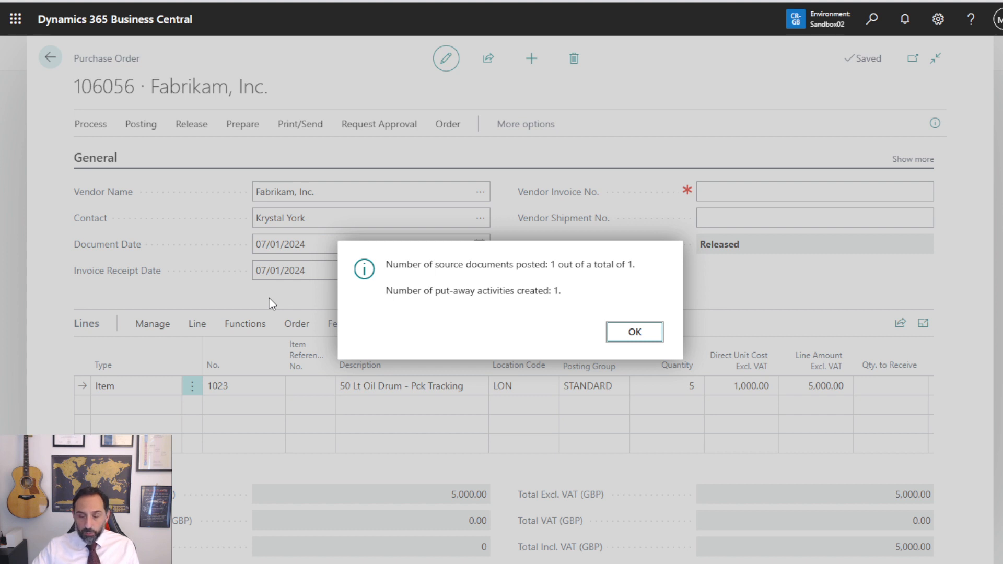
left_click(634, 332)
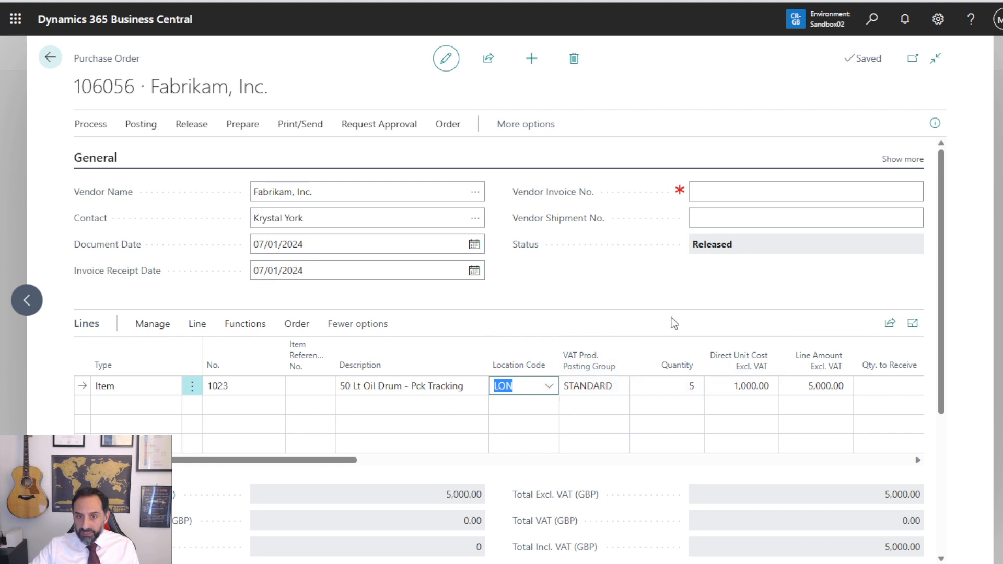
Step: Find item 1023 in the License Plate Demo view of the item list and examine the pallet numbers in its inventory ledger entries
left_click(871, 18)
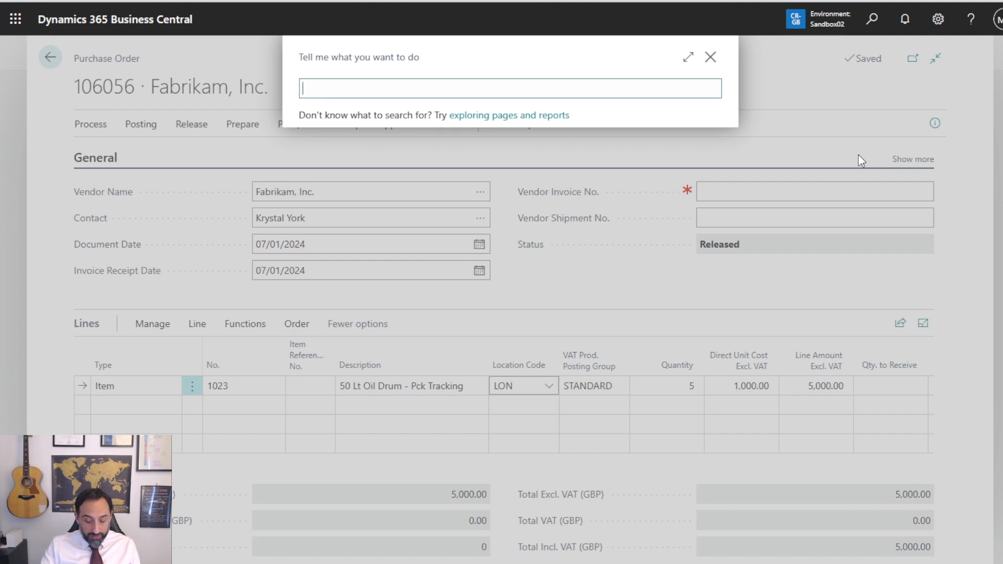
type("item")
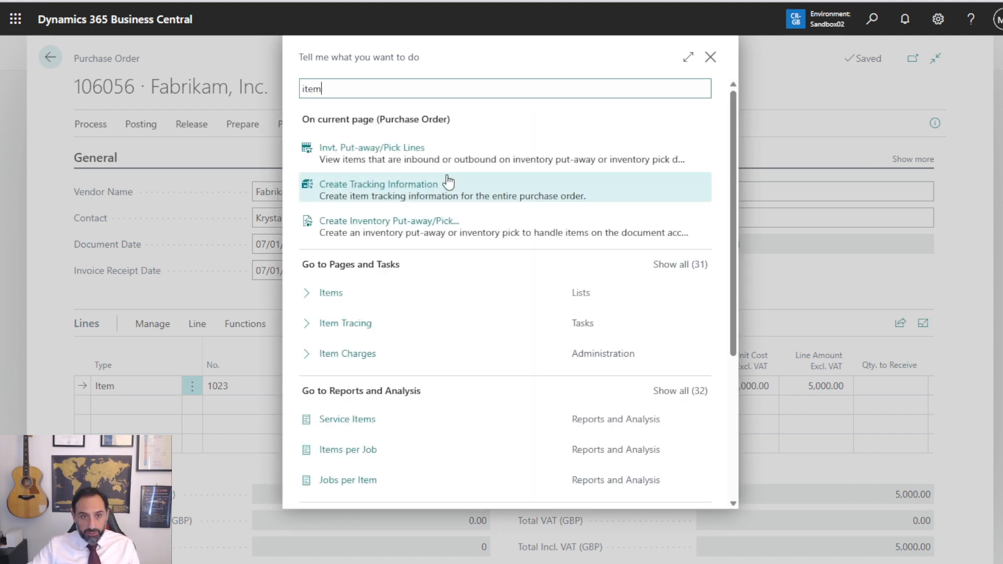
left_click(335, 297)
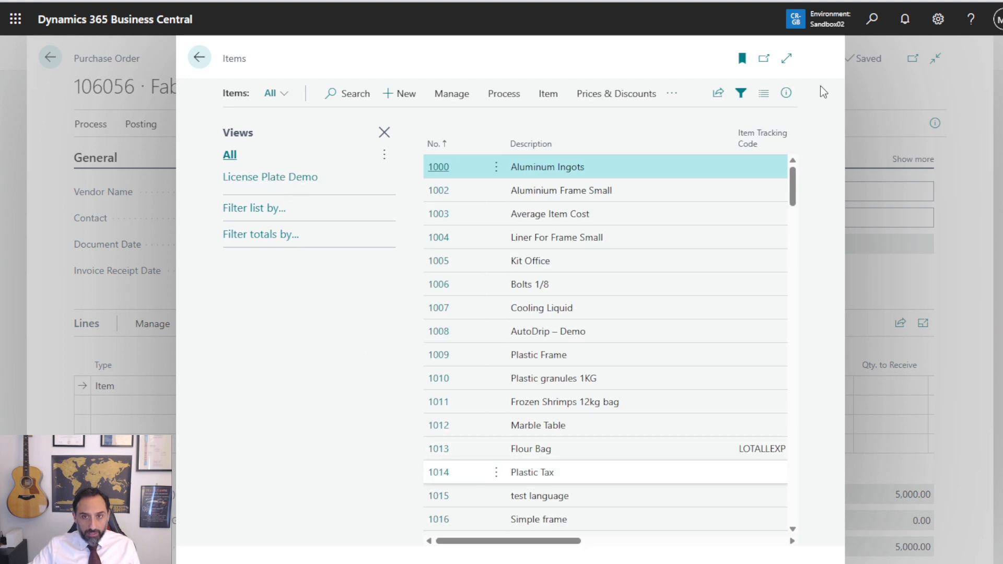
left_click(786, 58)
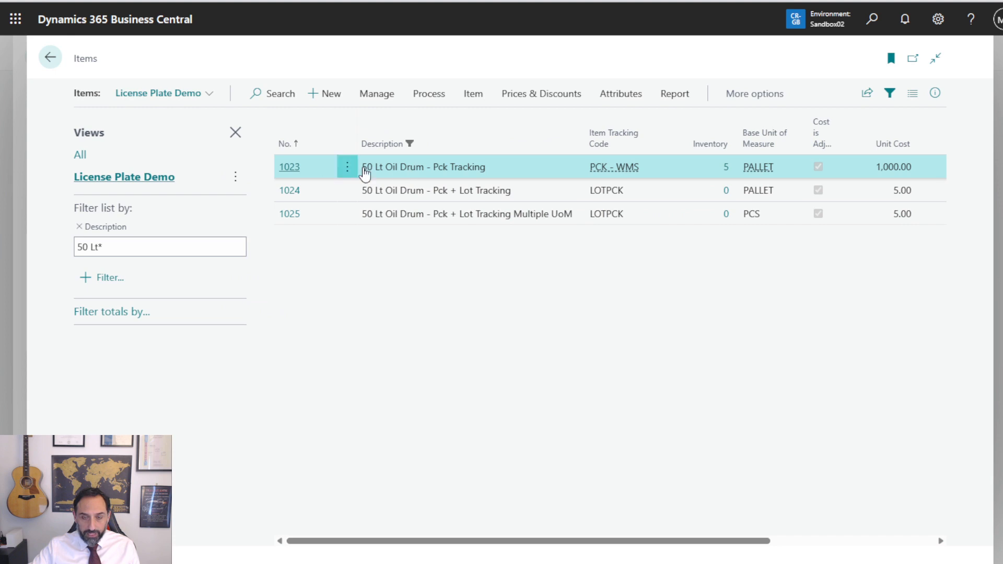
left_click(726, 168)
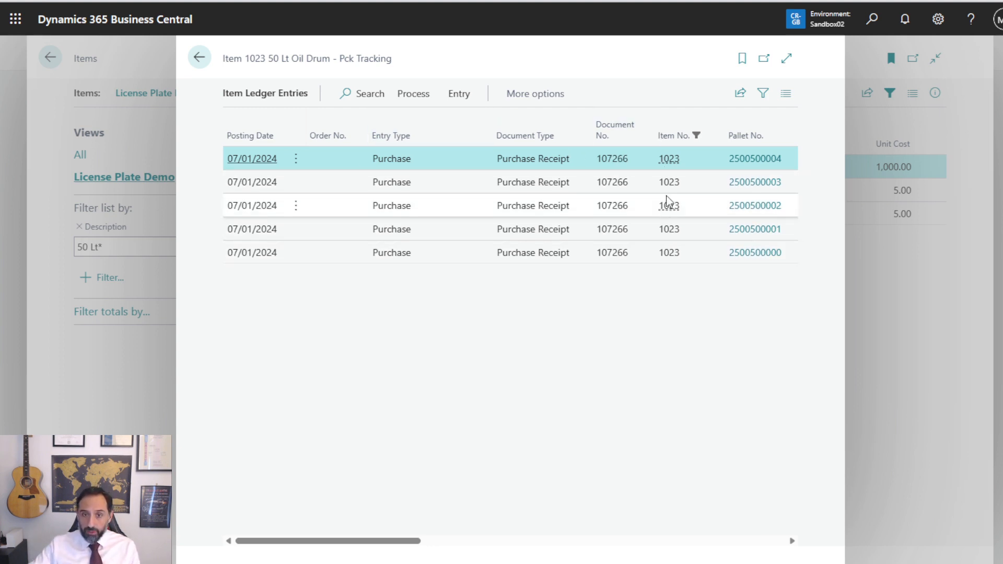
left_click_drag(400, 536, 620, 534)
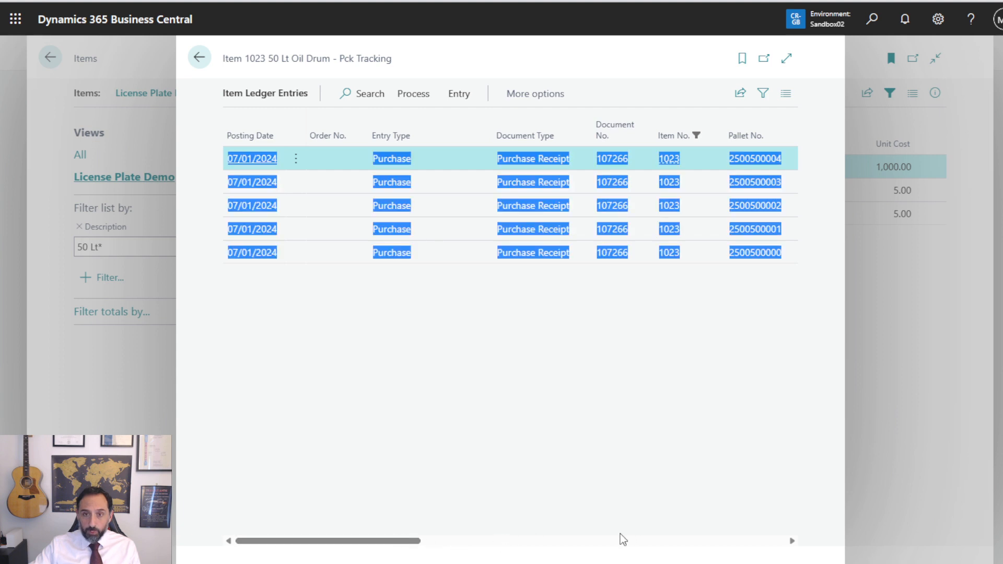
Step: Review the location and quantities of each pallet in the item ledger entries for item 1023 and return to the item list
left_click(438, 540)
left_click(460, 343)
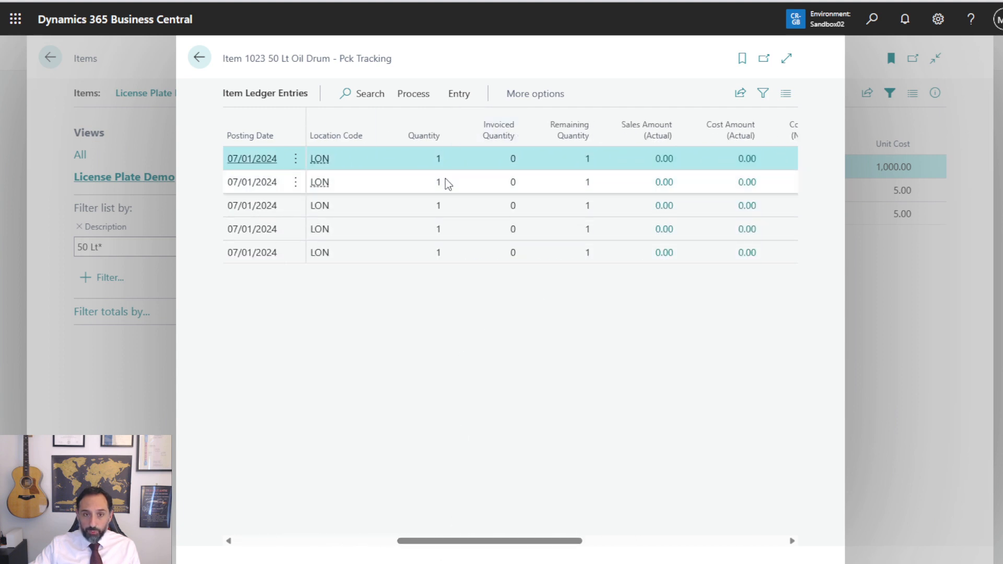
left_click_drag(562, 543, 497, 542)
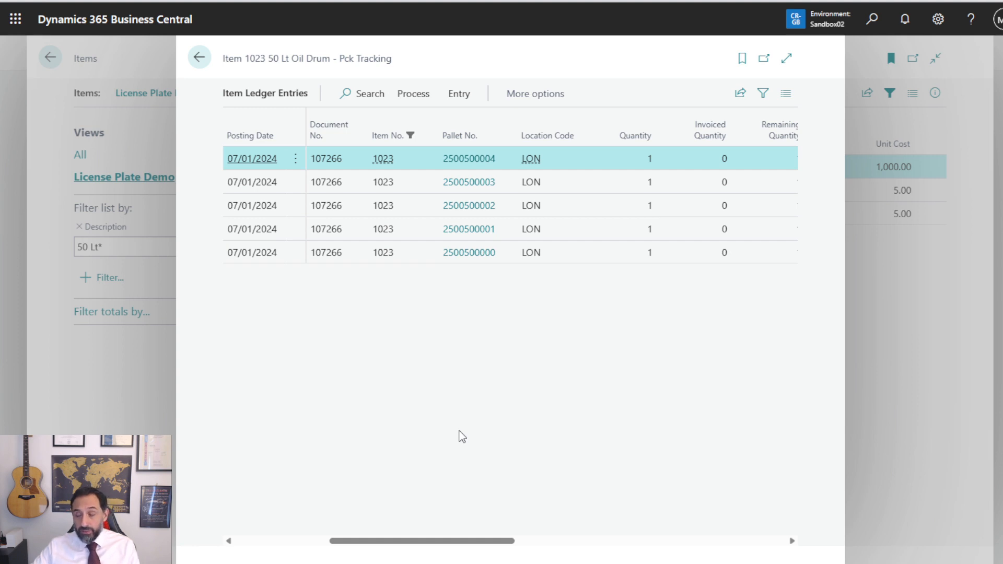
left_click(199, 57)
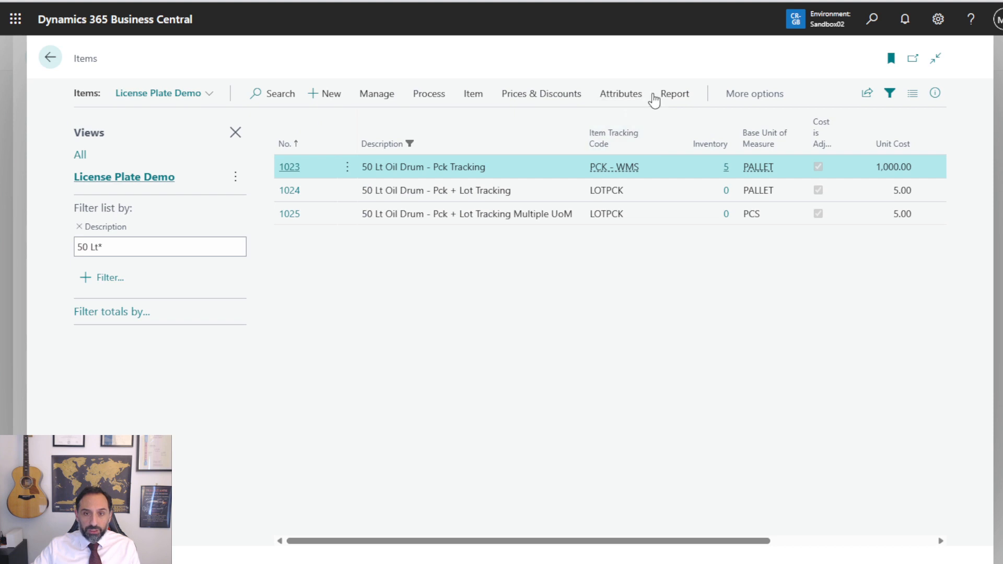
Step: Open the bin contents of item 1023, inspect the warehouse entries behind the base quantity in bin REC, and return to the item list
left_click(764, 94)
left_click(757, 97)
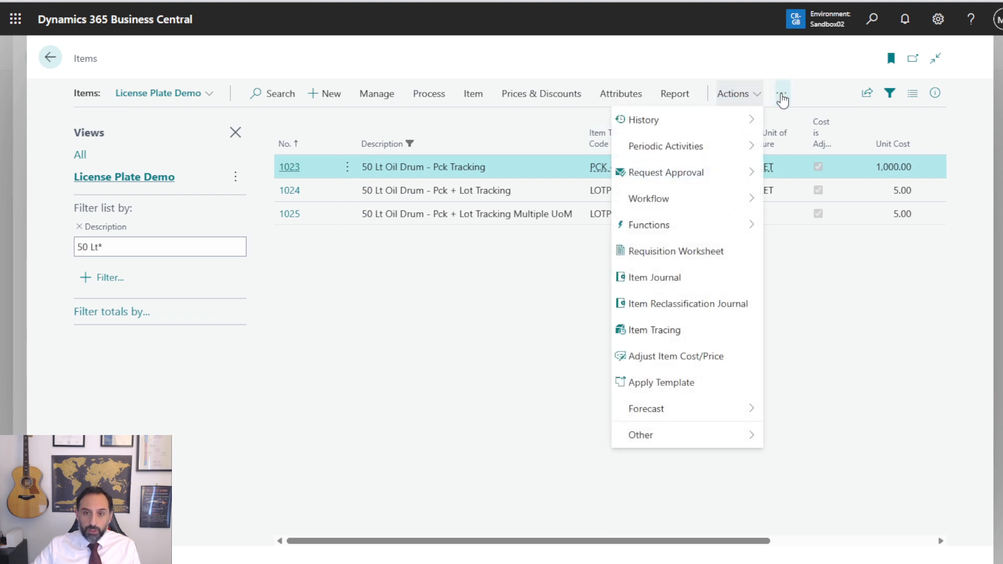
left_click(782, 98)
mouse_move(772, 129)
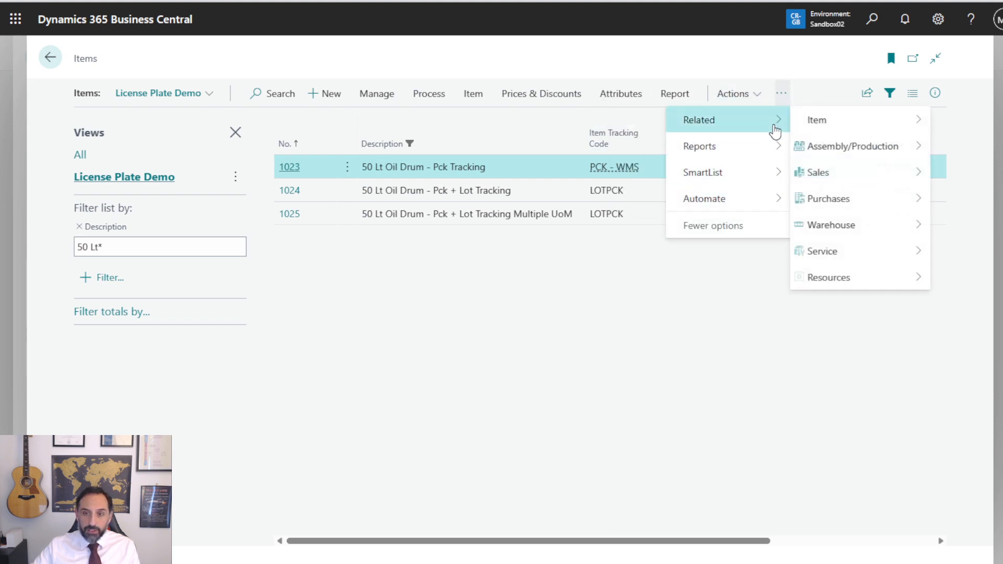
left_click(826, 232)
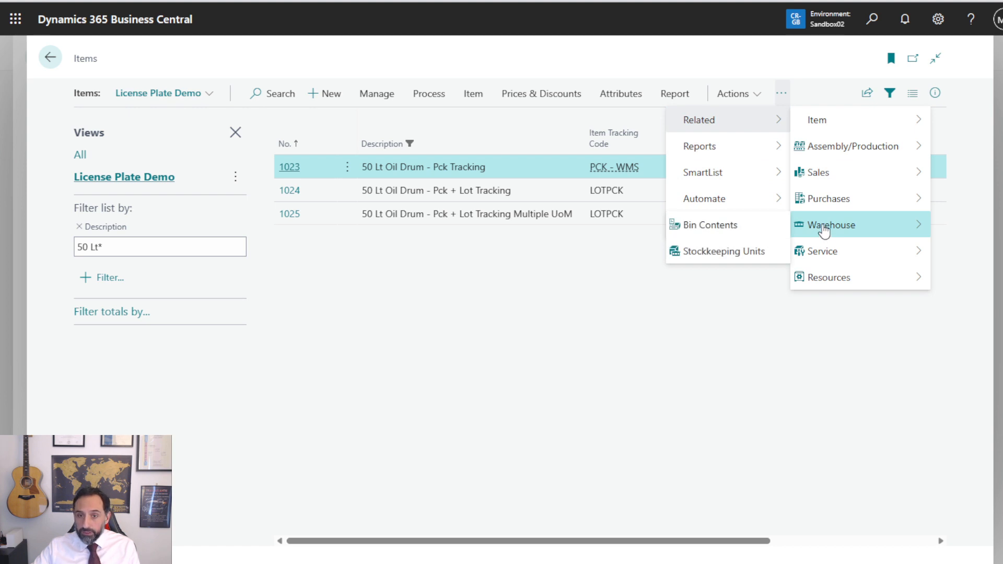
left_click(718, 225)
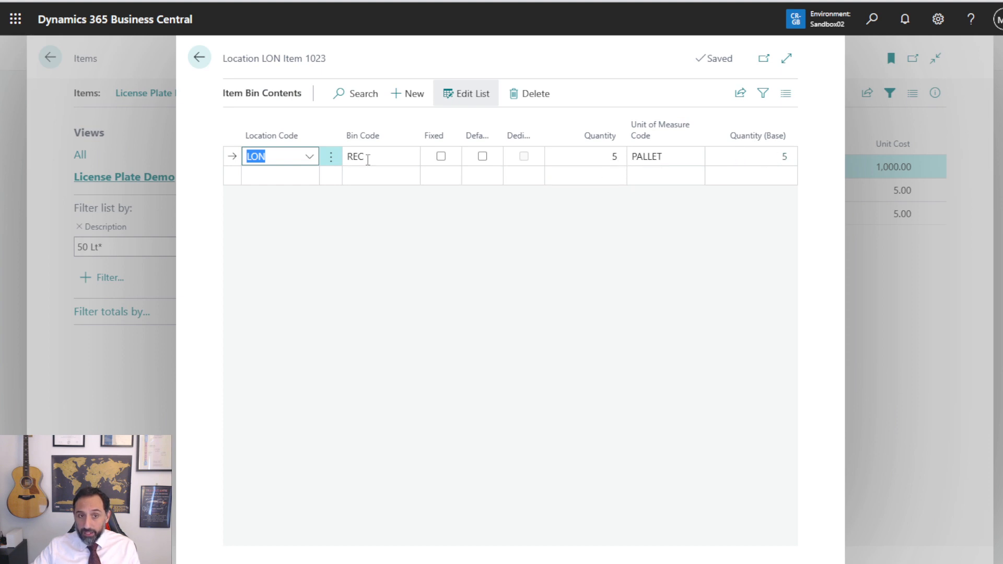
left_click(784, 158)
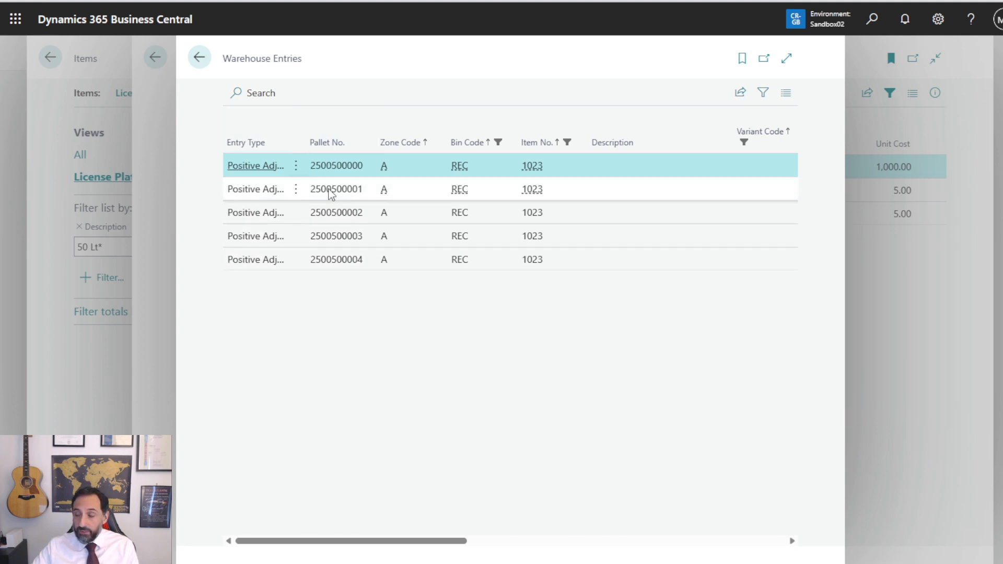
left_click(201, 63)
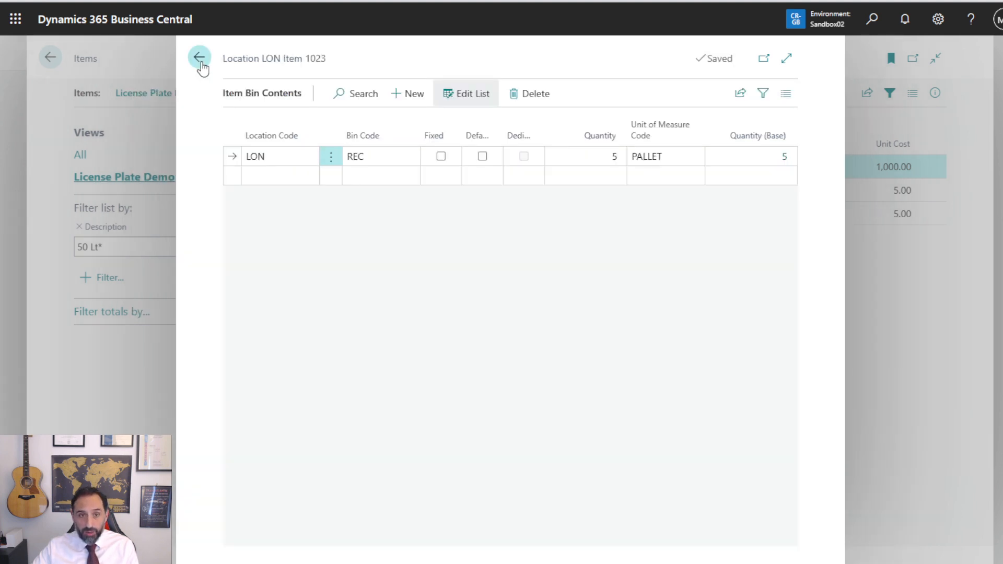
left_click(200, 58)
Step: Find the Warehouse Put-aways list, open put-away M0078, hide its details pane and look through the columns of its lines
left_click(871, 19)
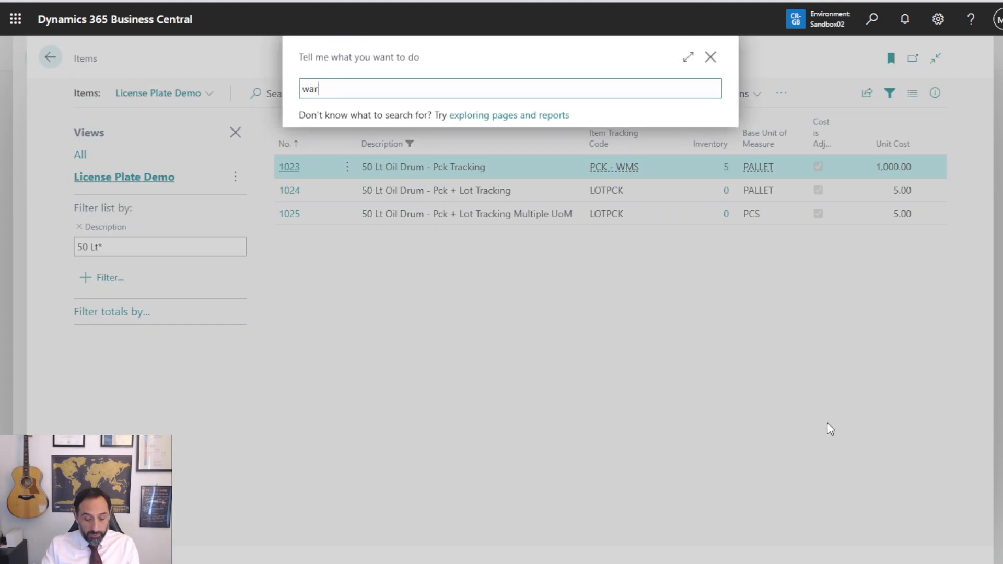
type("ware pu")
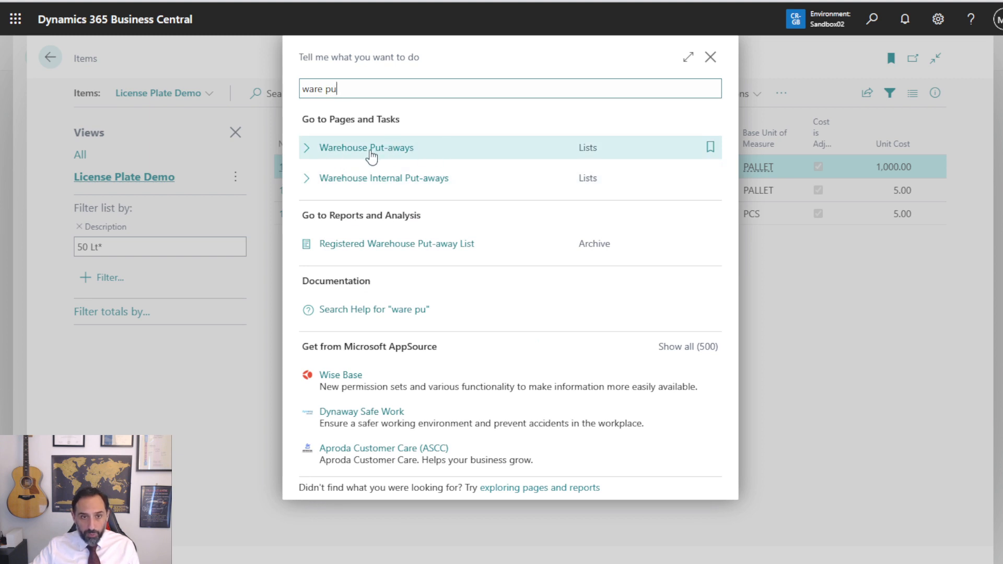
left_click(371, 149)
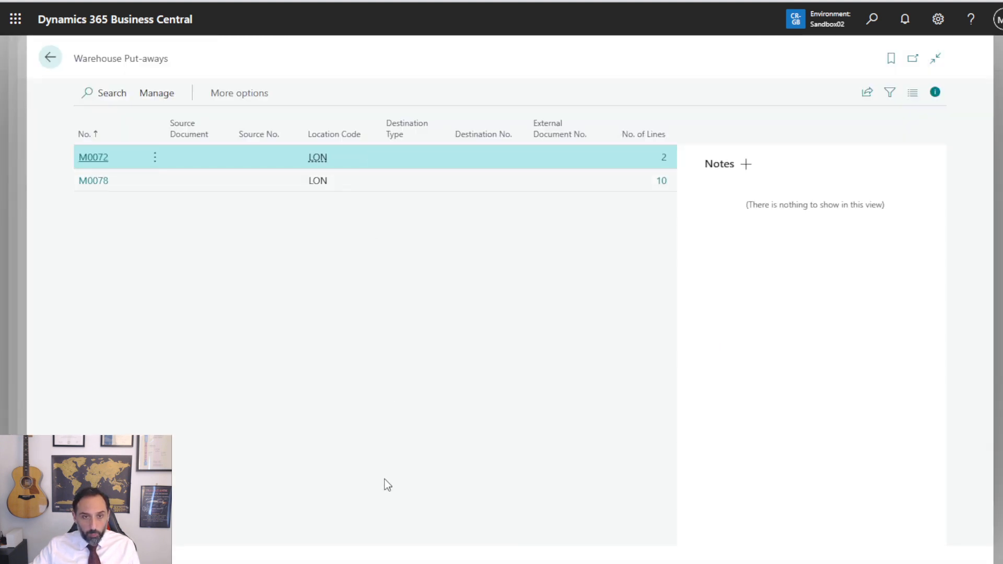
left_click(96, 183)
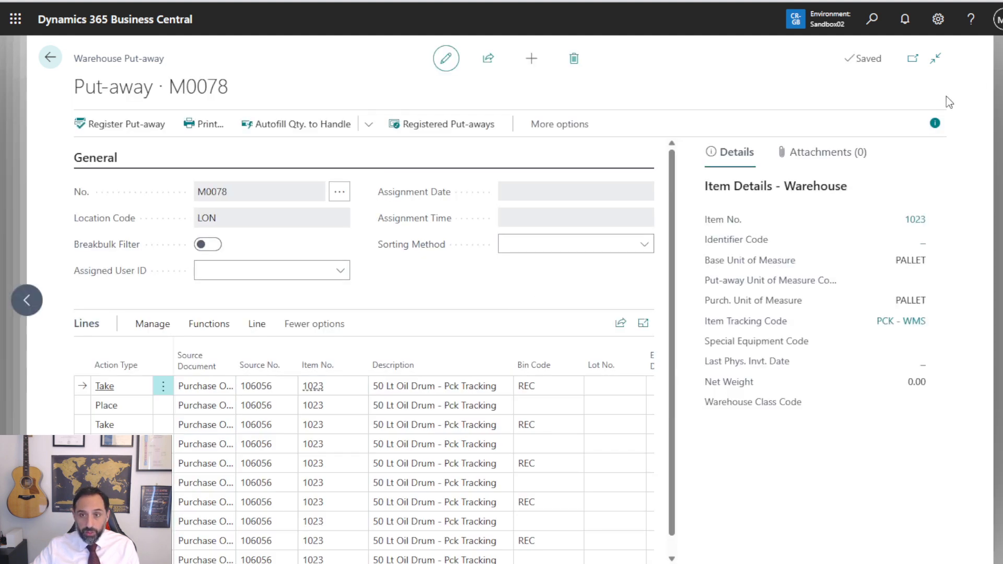
left_click(936, 124)
scroll(331, 466, "down", 1)
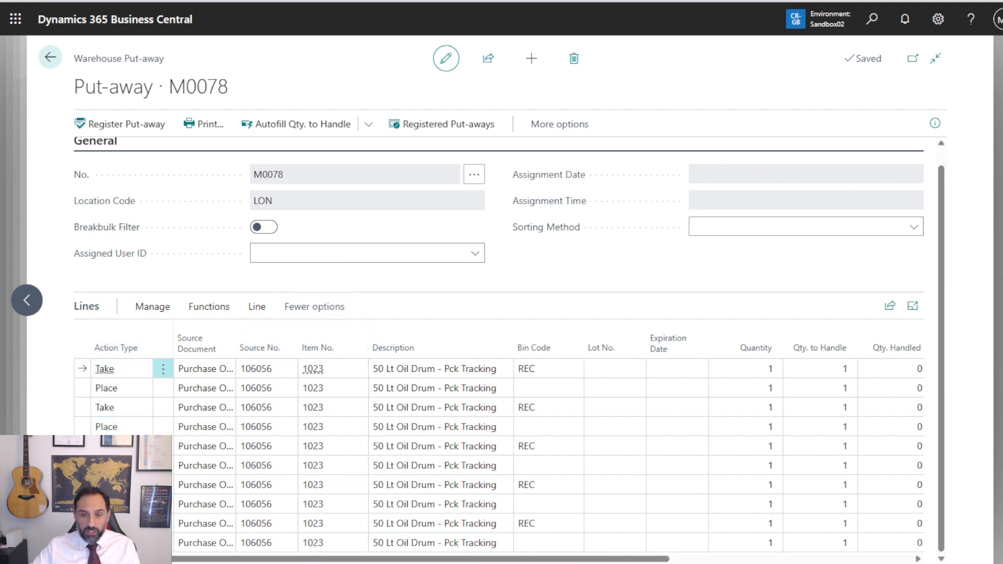
left_click_drag(500, 562, 741, 531)
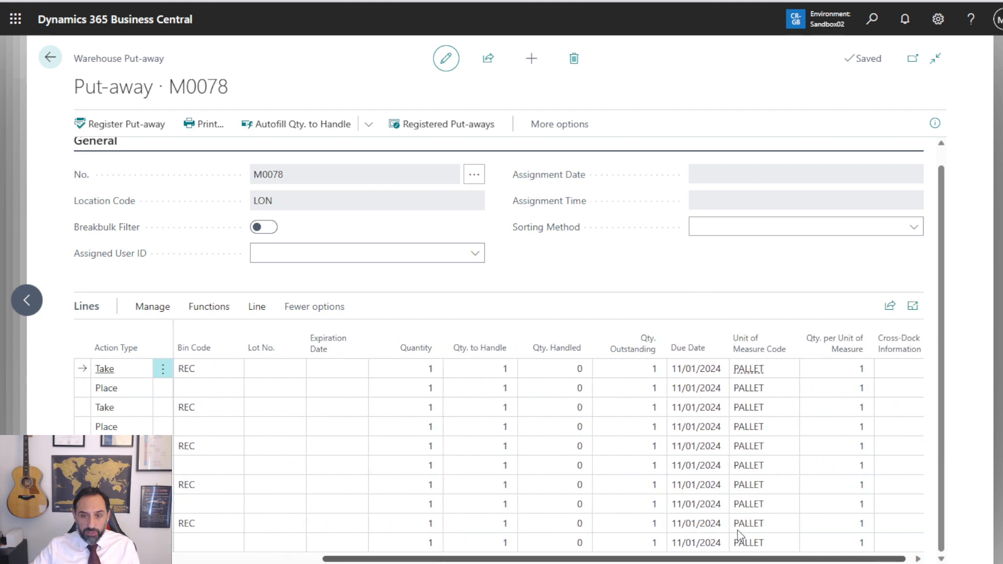
left_click_drag(616, 559, 573, 559)
Step: Start personalising the Warehouse Put-away page and bring up the fields that can be added to its Lines section
left_click(939, 19)
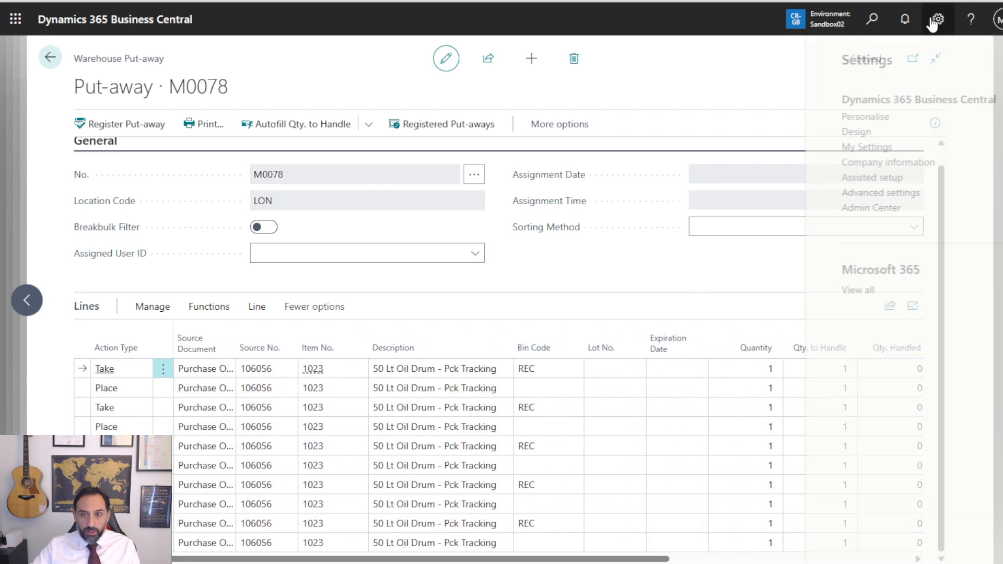
left_click(851, 118)
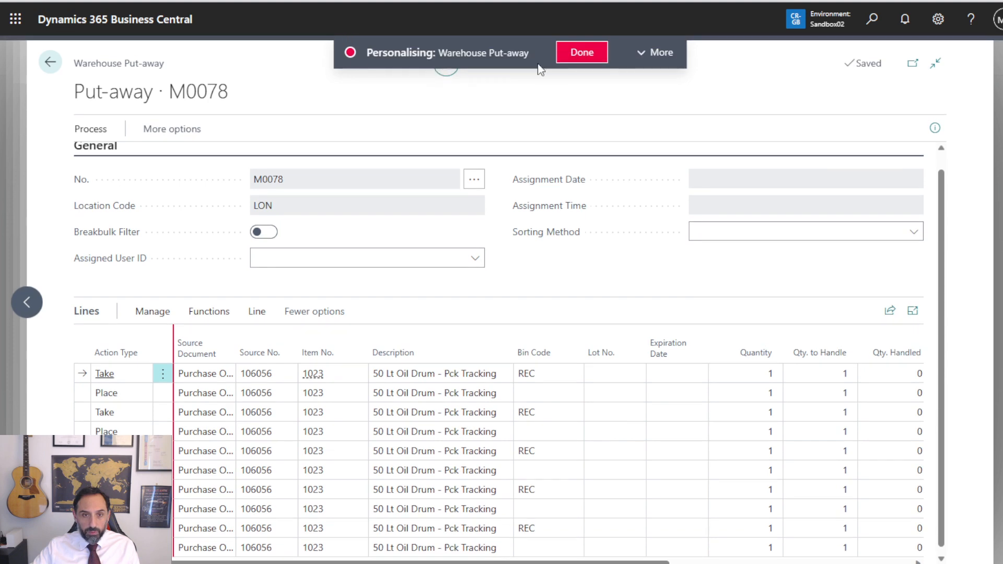
left_click(657, 56)
left_click(245, 54)
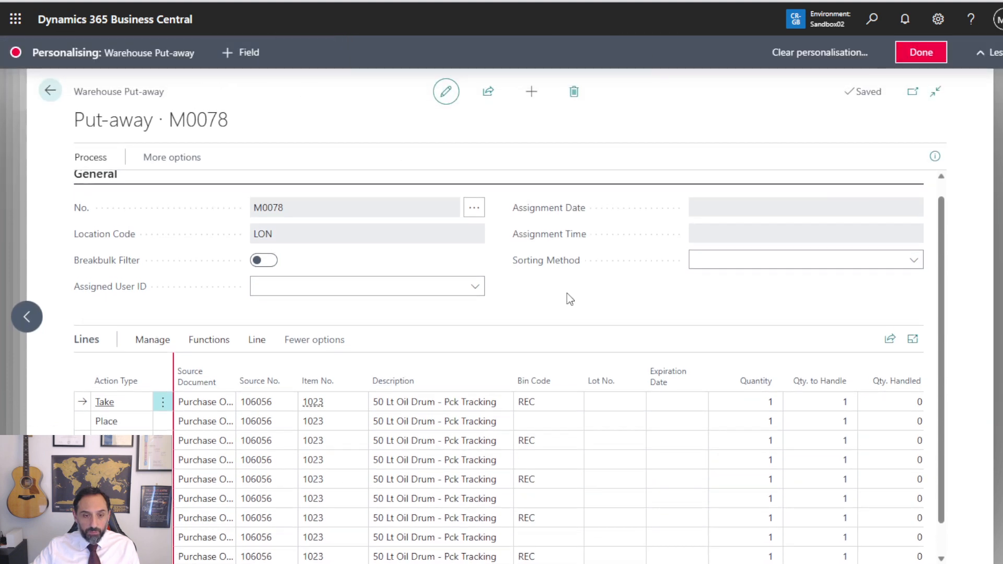
left_click(460, 349)
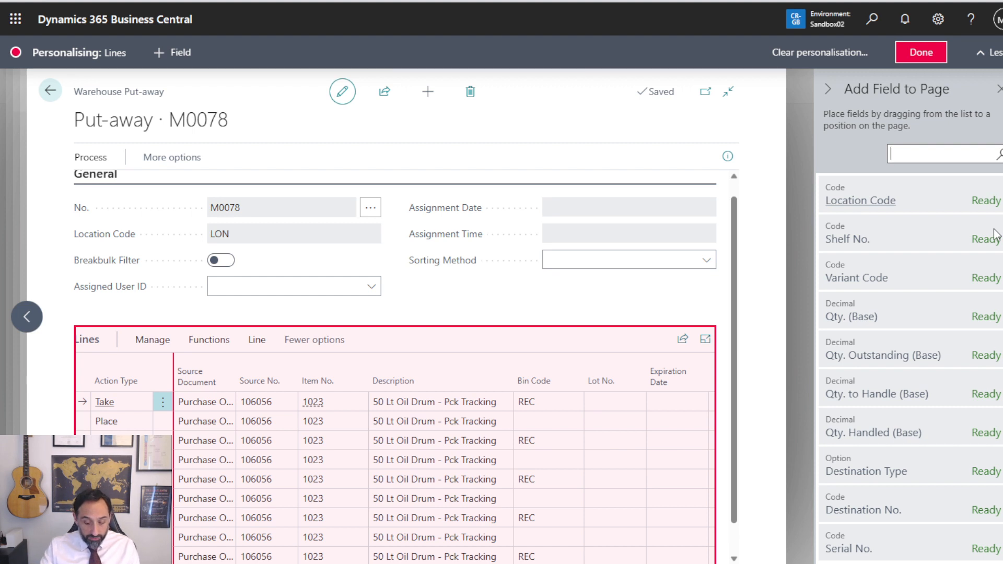
type("park")
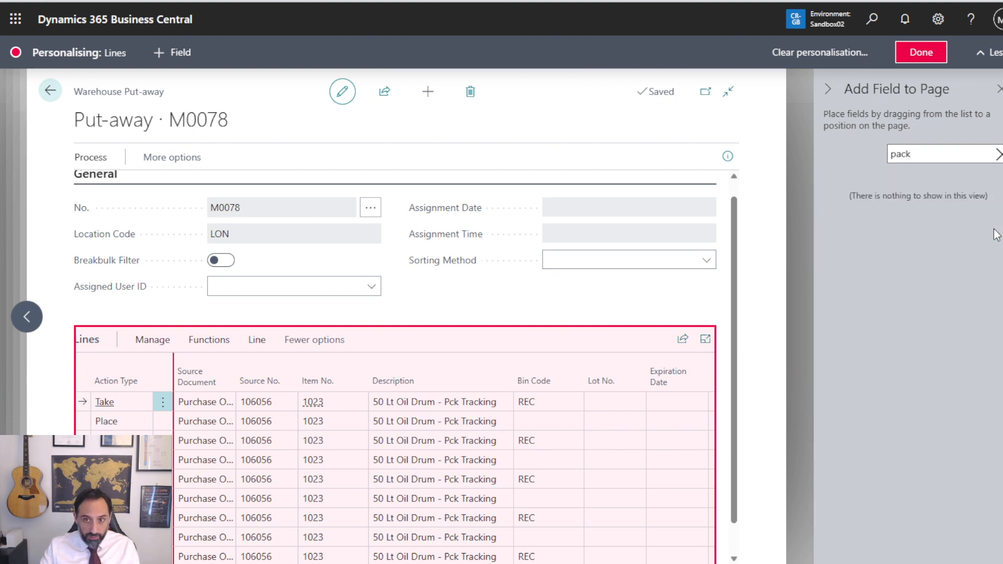
key("BackSpace")
key("BackSpace")
key("BackSpace")
key("BackSpace")
Step: Find the Pallet No. field, add it to the put-away lines between Bin Code and Lot No., and finish personalising
type("pall")
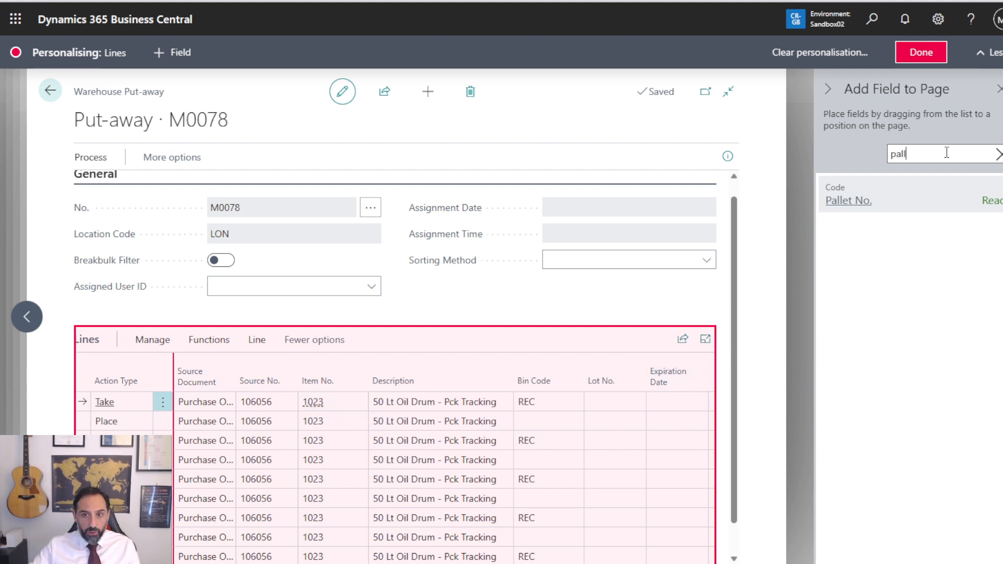
left_click_drag(619, 301, 580, 375)
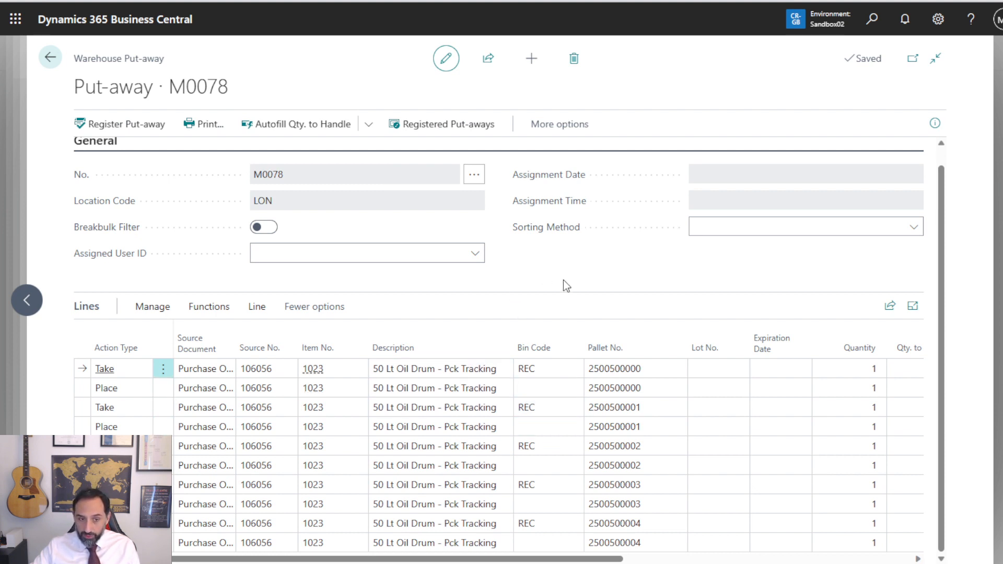
left_click(569, 396)
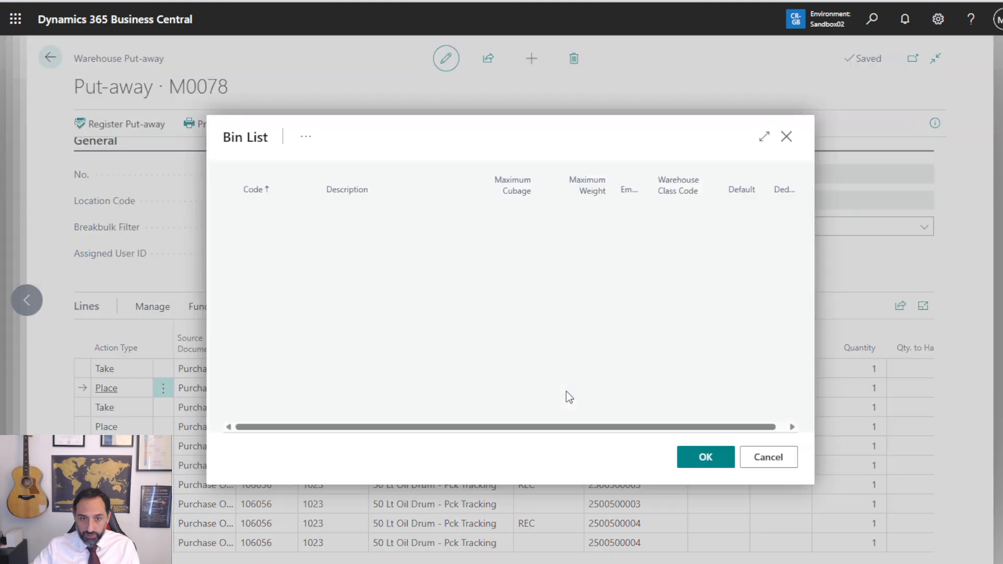
left_click(341, 231)
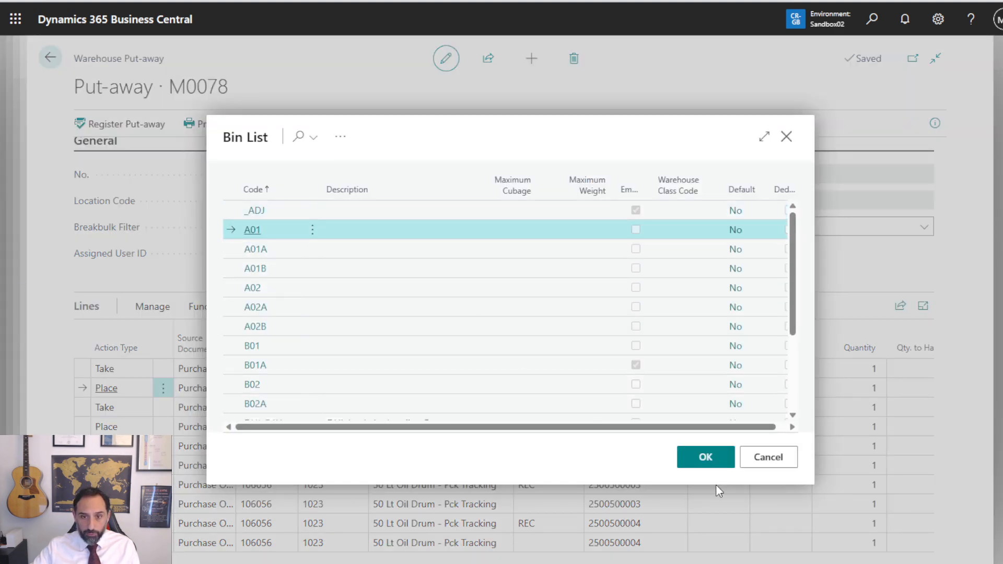
left_click(712, 459)
left_click(571, 426)
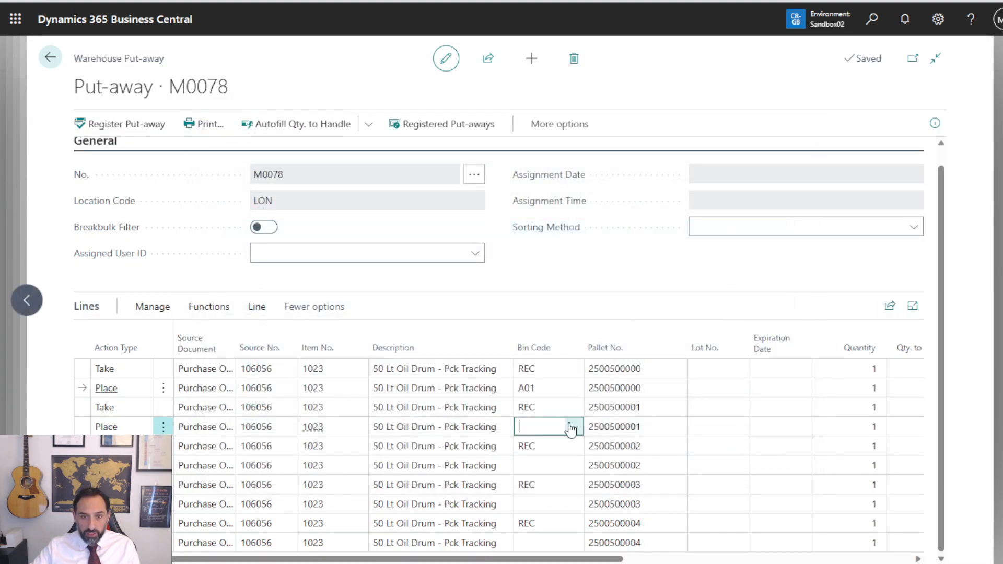
left_click(347, 270)
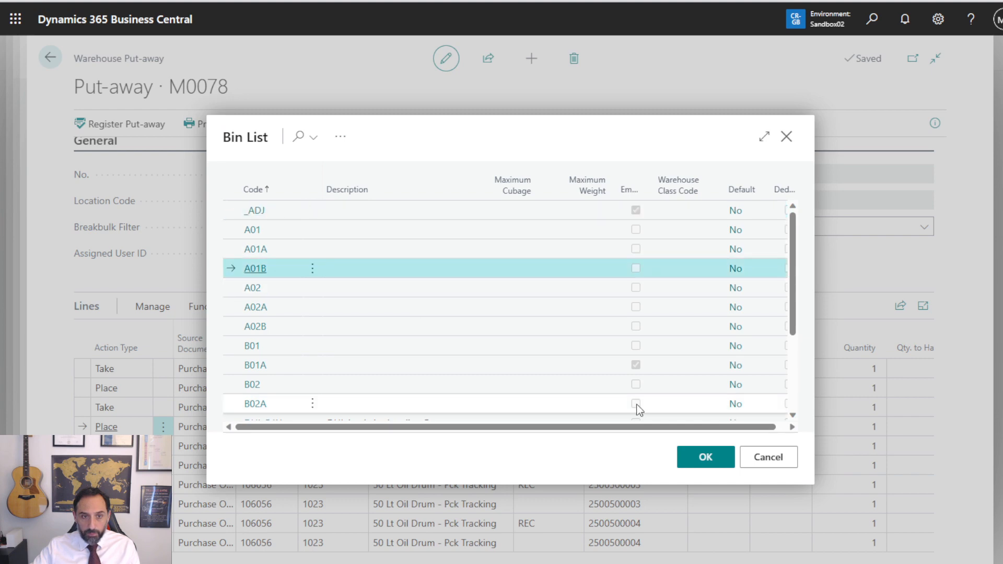
left_click(706, 457)
left_click(574, 467)
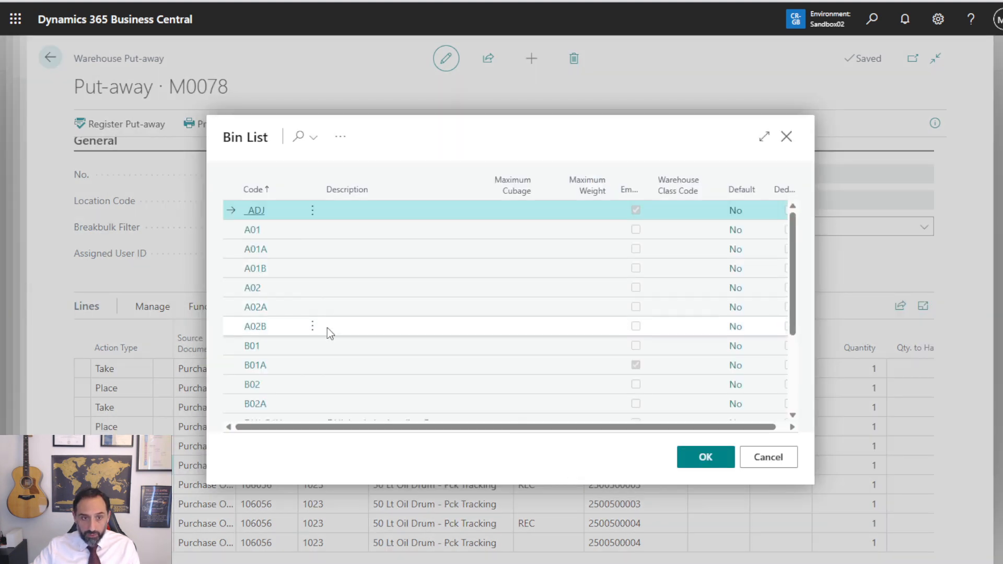
left_click(363, 348)
left_click(706, 457)
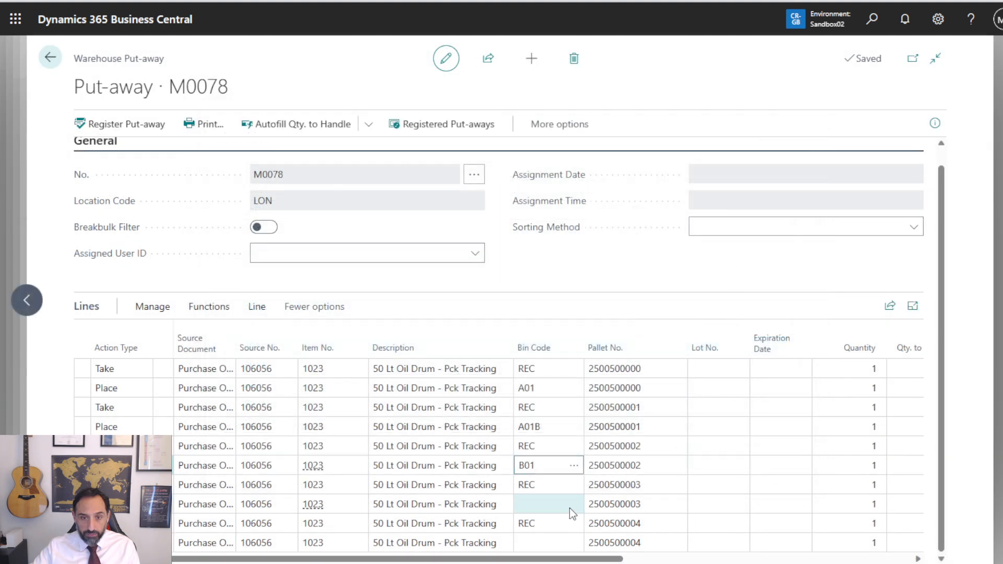
left_click(570, 508)
left_click(359, 347)
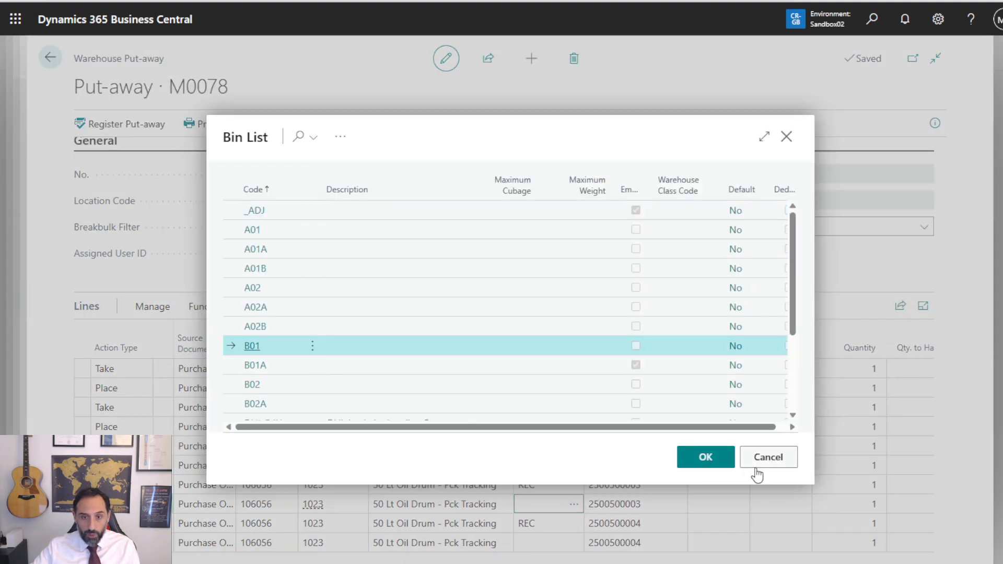
left_click(705, 457)
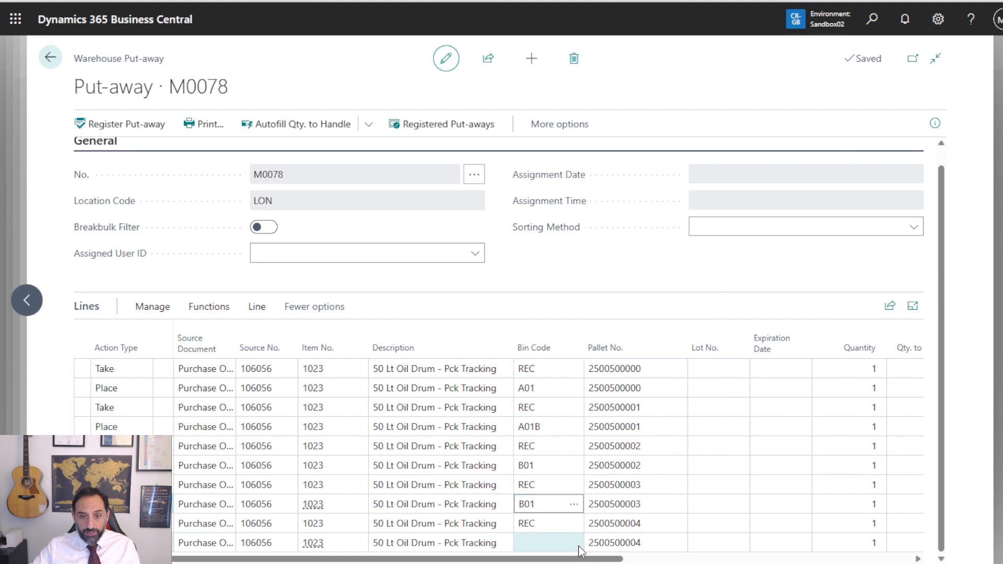
left_click(580, 549)
left_click(361, 348)
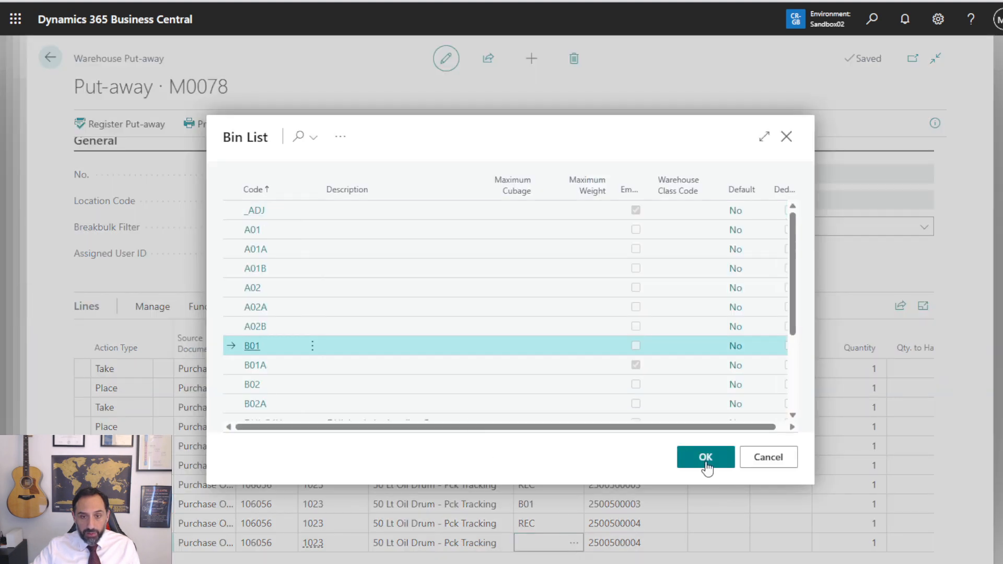
left_click(706, 462)
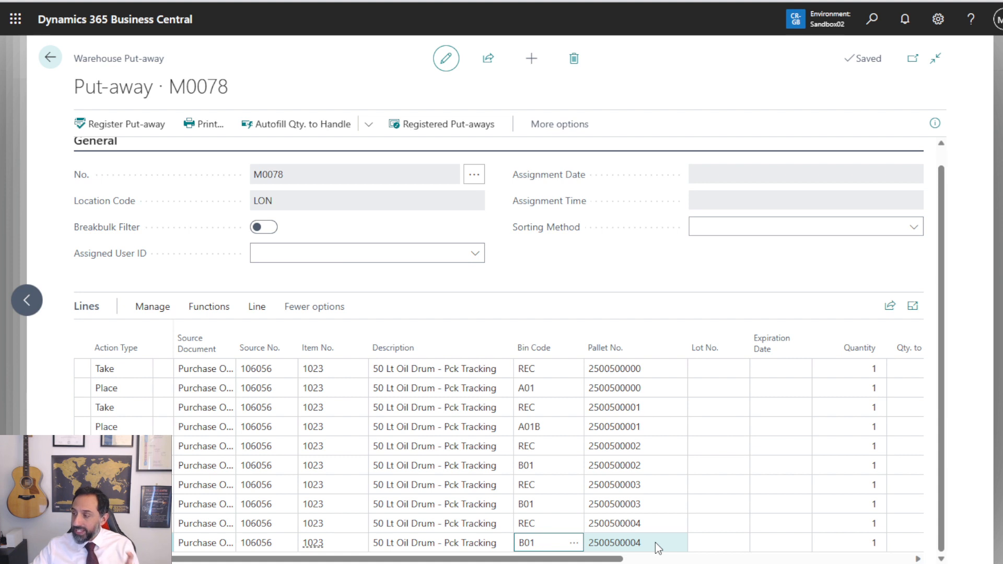
Step: Register put-away M0078 and confirm the registration
left_click(612, 263)
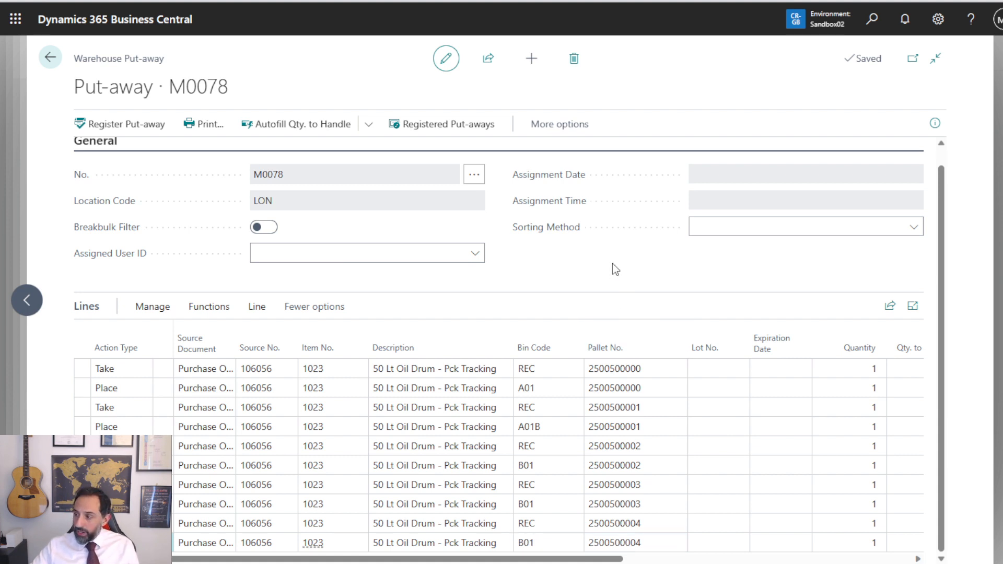
left_click(107, 124)
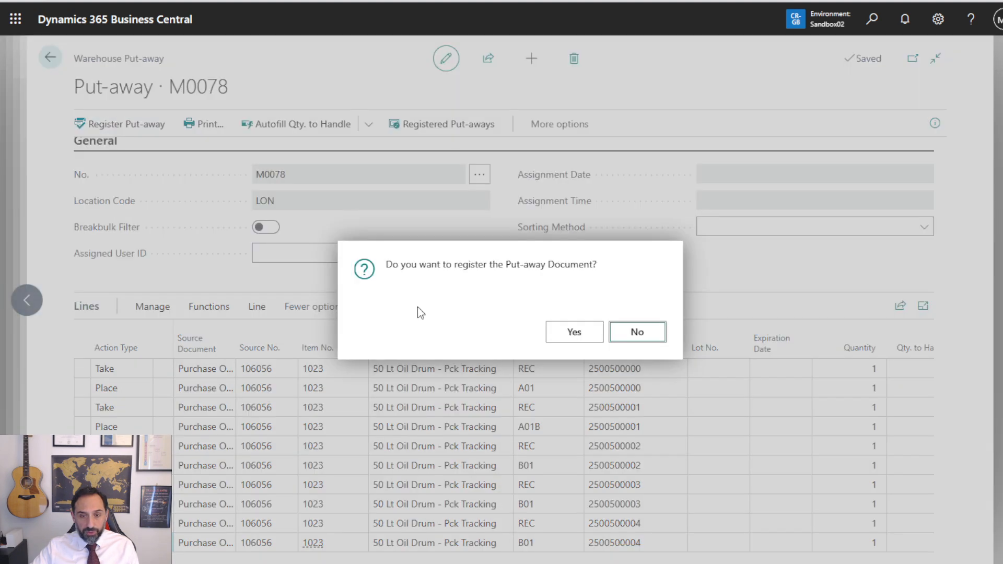
left_click(566, 336)
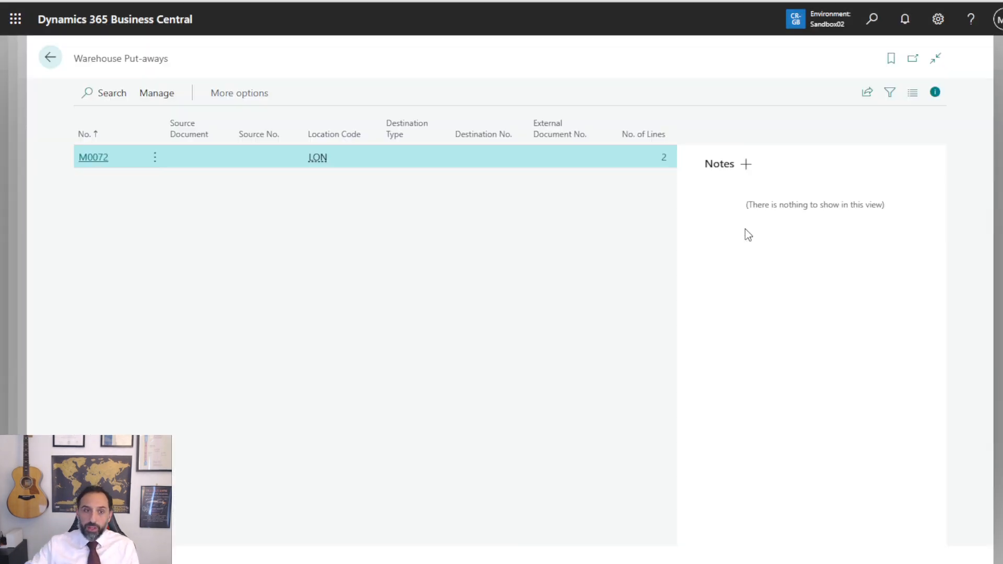
Step: Open the bin contents of item 1023 from the item list and check its bins A01, A01B and B01
left_click(51, 56)
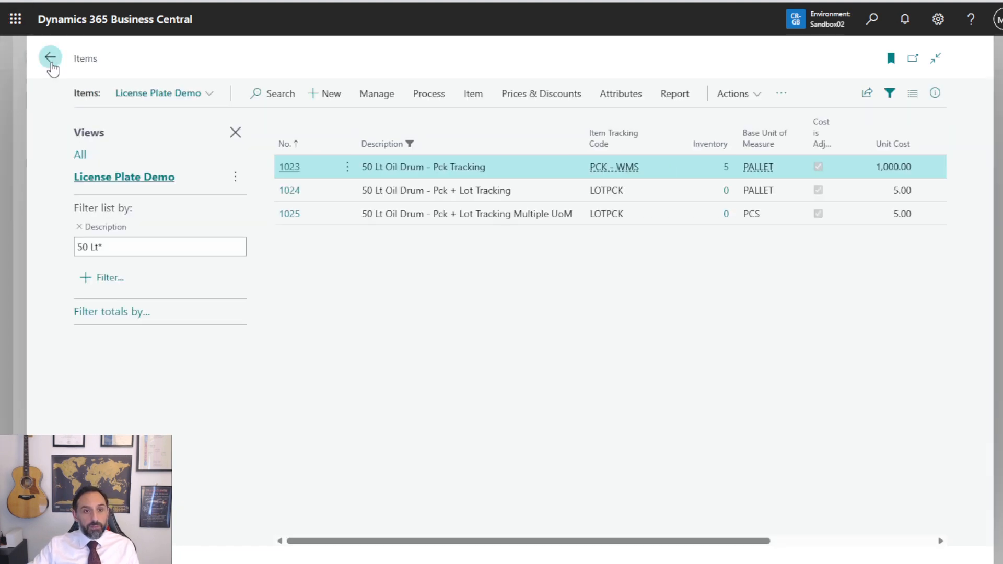
left_click(783, 96)
mouse_move(781, 134)
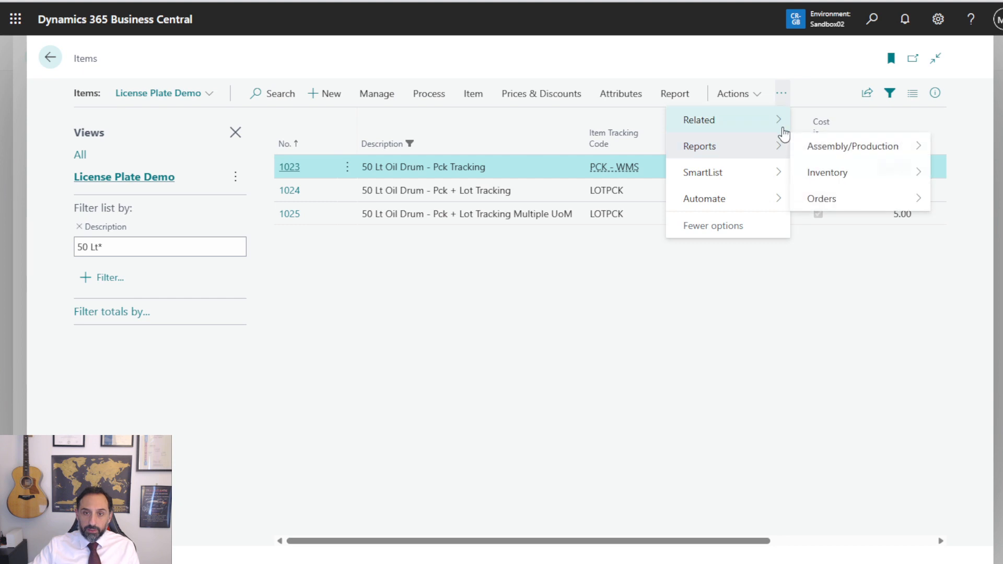
mouse_move(863, 226)
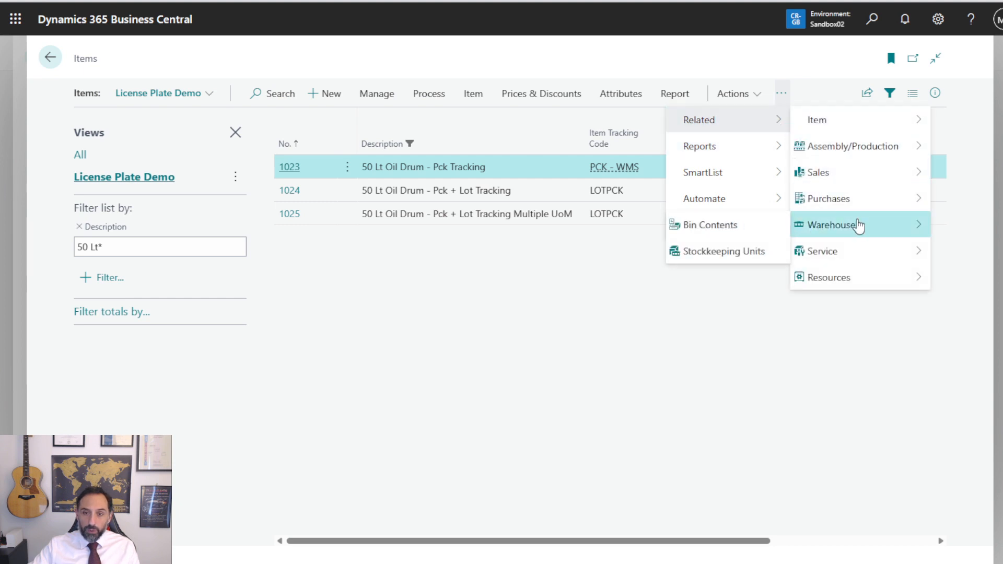
left_click(726, 227)
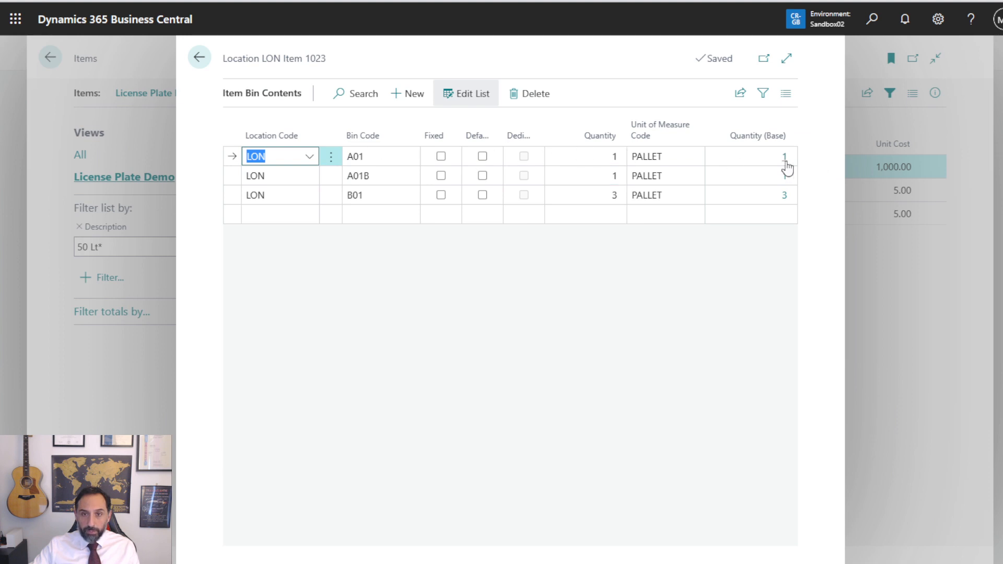
left_click(231, 175)
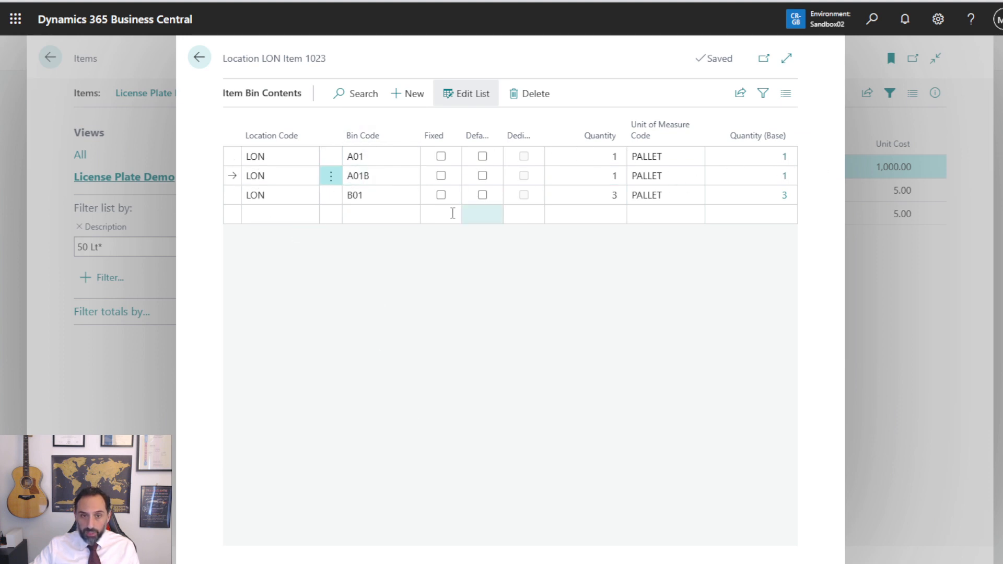
left_click(227, 196)
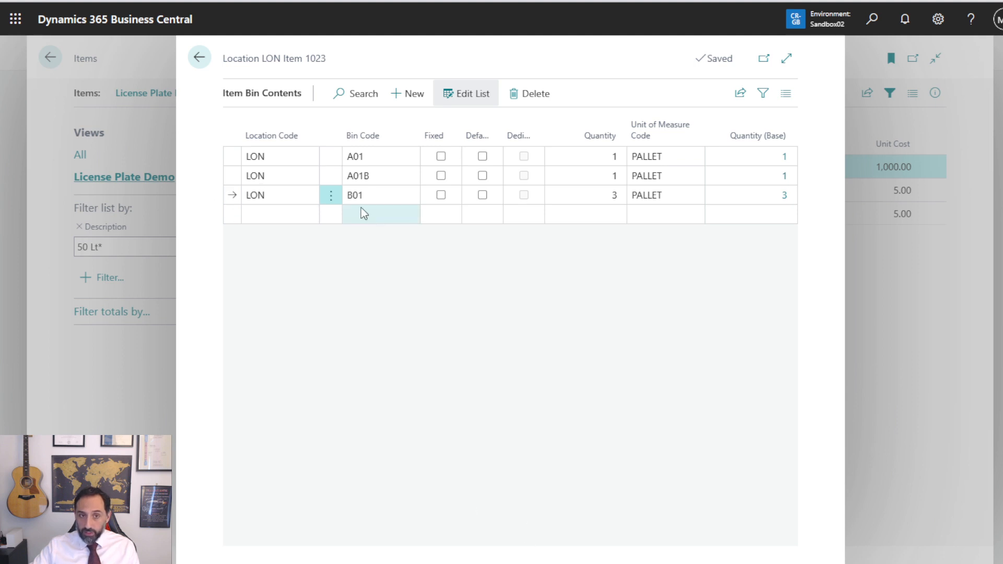
Step: View the warehouse entries behind the base quantity in bin B01, and return to the item list
left_click(785, 196)
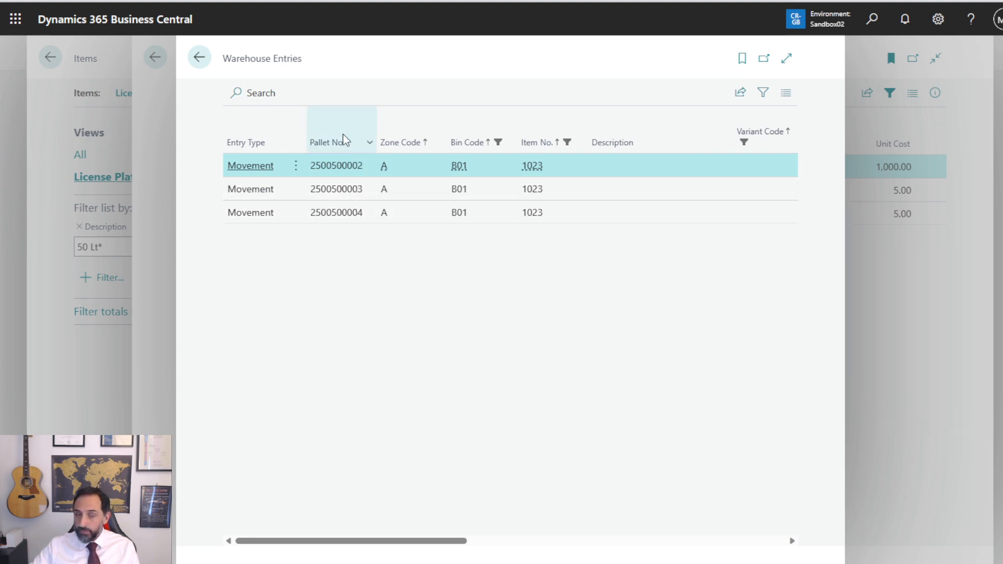
left_click(208, 57)
left_click(197, 59)
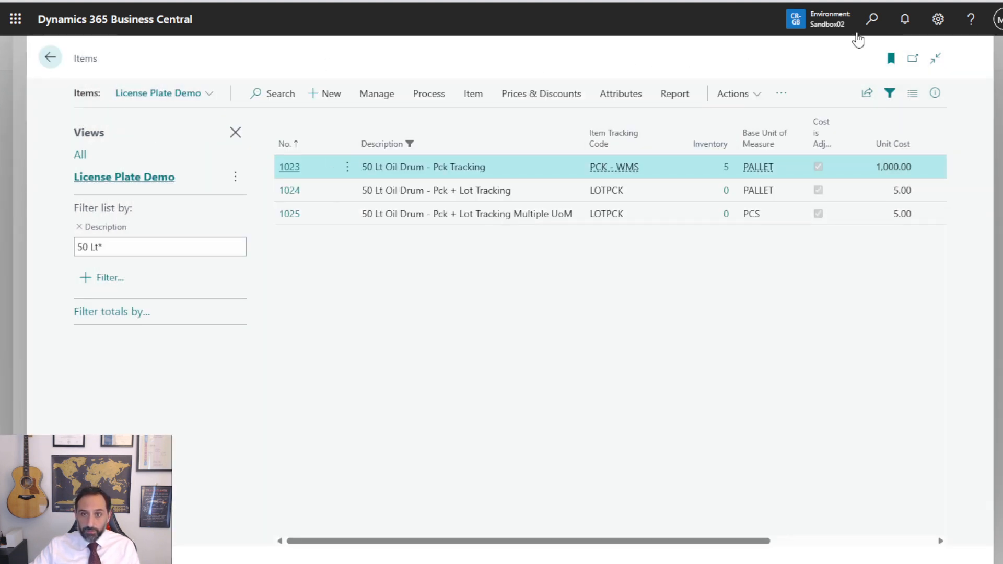
Step: Search for "mov work" and open the Movement Worksheets page
key("alt+q")
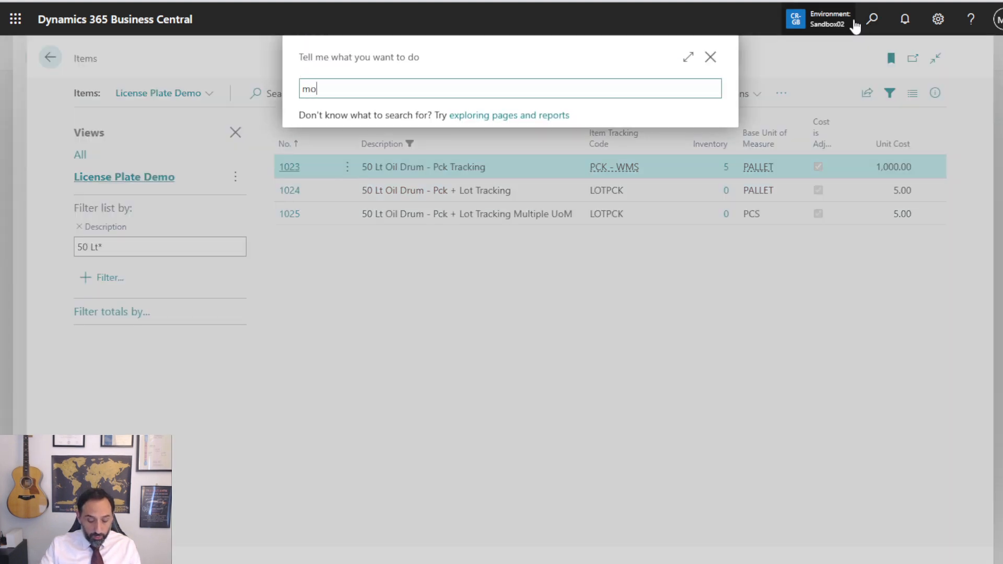
type("mov work")
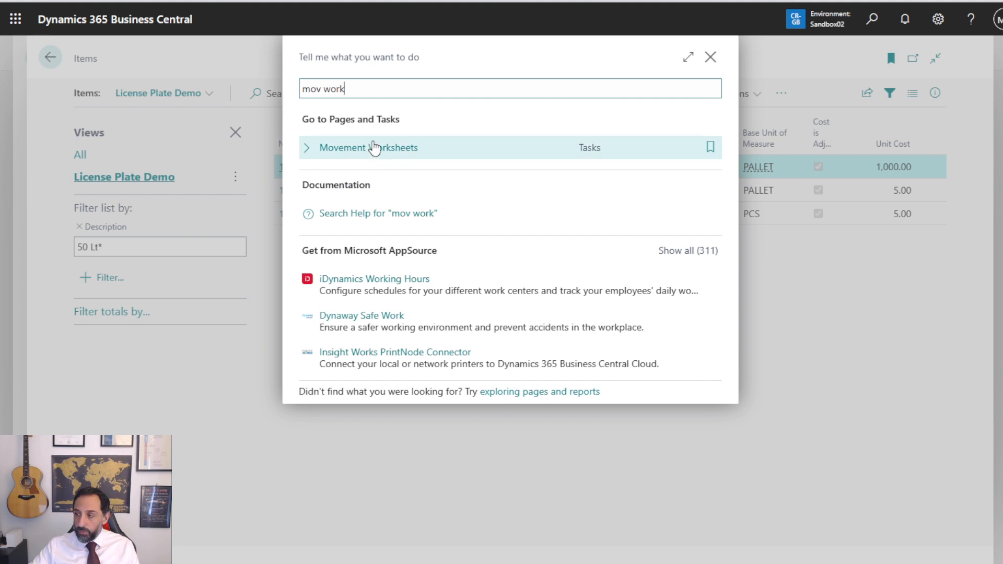
key("Return")
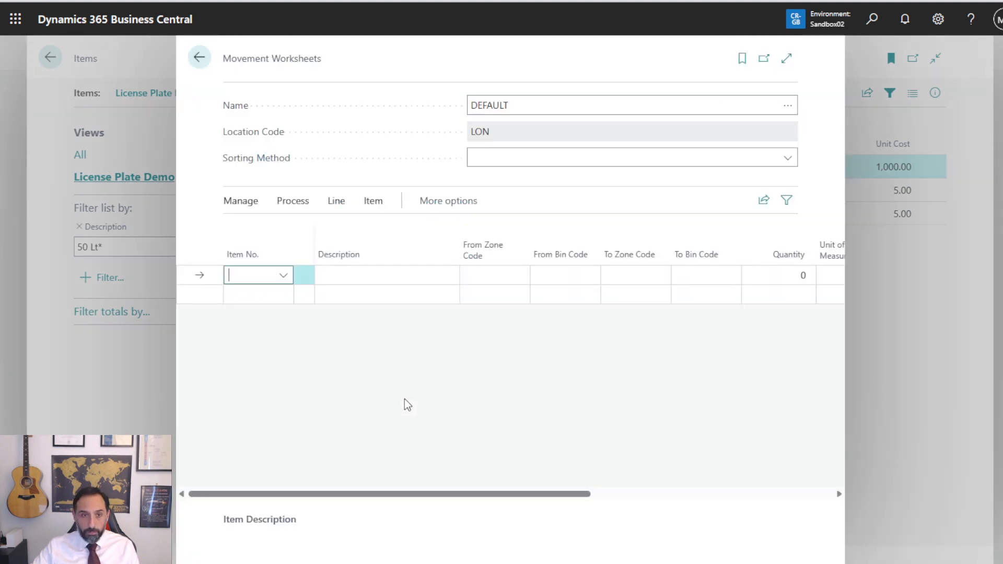
Step: Get the bin content for item 1023 at location LON into the movement worksheet
left_click(295, 205)
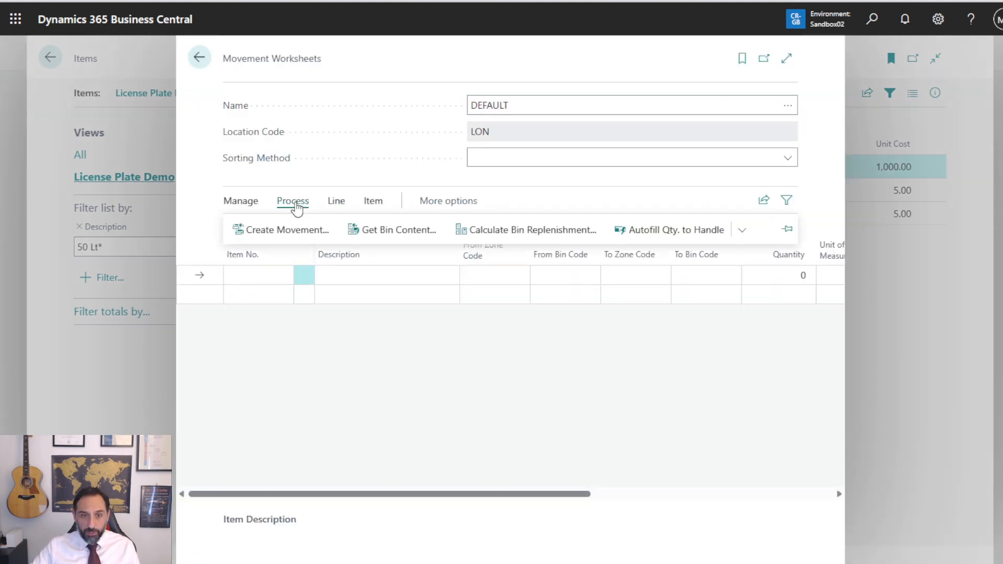
left_click(396, 229)
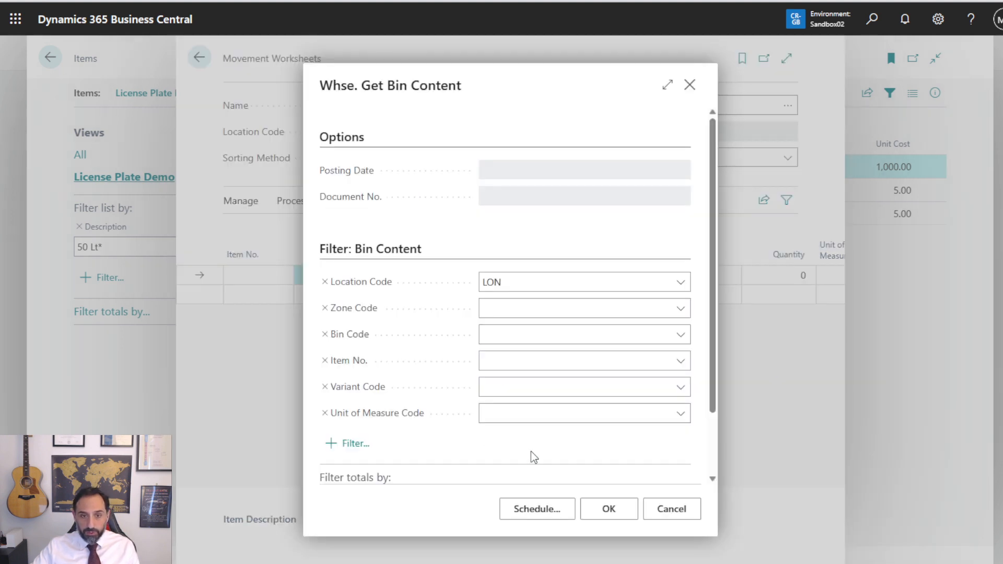
left_click(678, 360)
type("50")
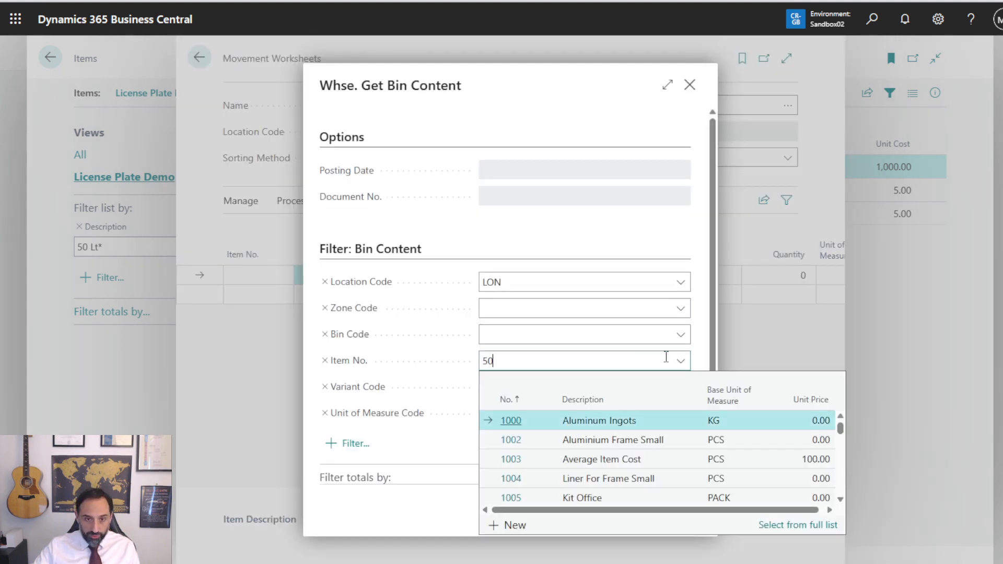
left_click(682, 419)
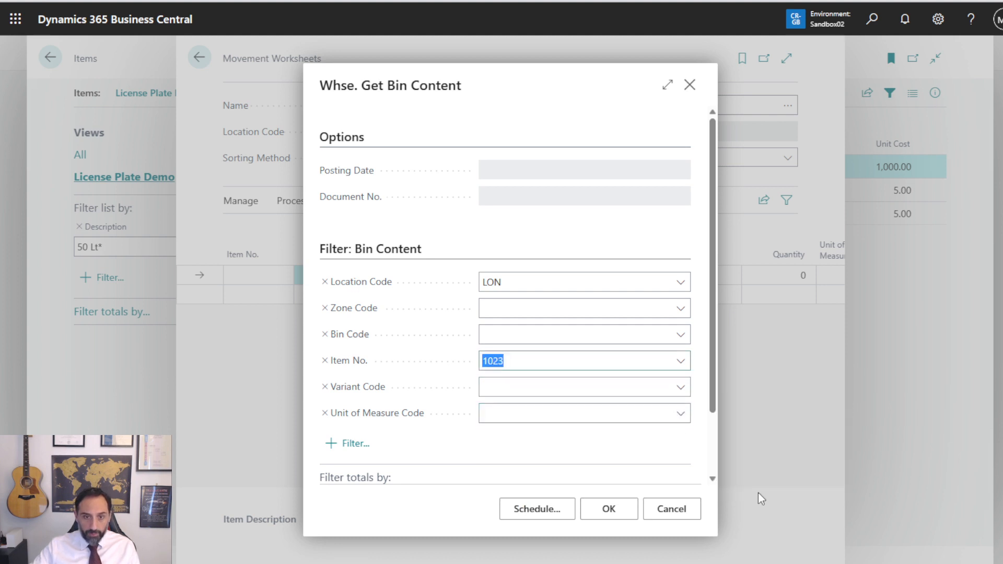
left_click(467, 448)
left_click(609, 509)
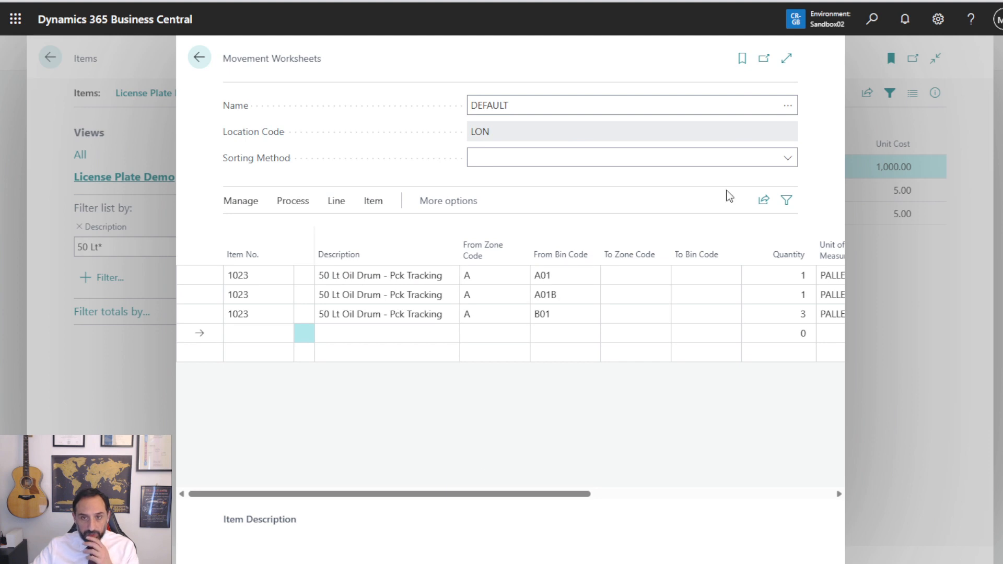
Step: Expand the worksheet and inspect the pallet numbers in the item tracking lines from bins B01 and A01B
left_click(786, 59)
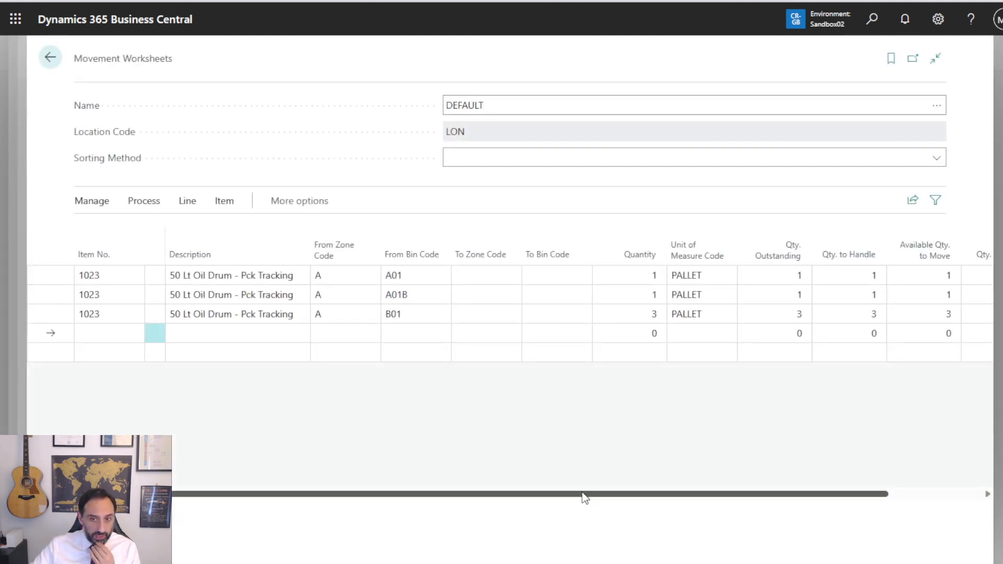
mouse_move(605, 497)
left_mouse_down()
mouse_move(910, 492)
mouse_move(611, 513)
left_mouse_up()
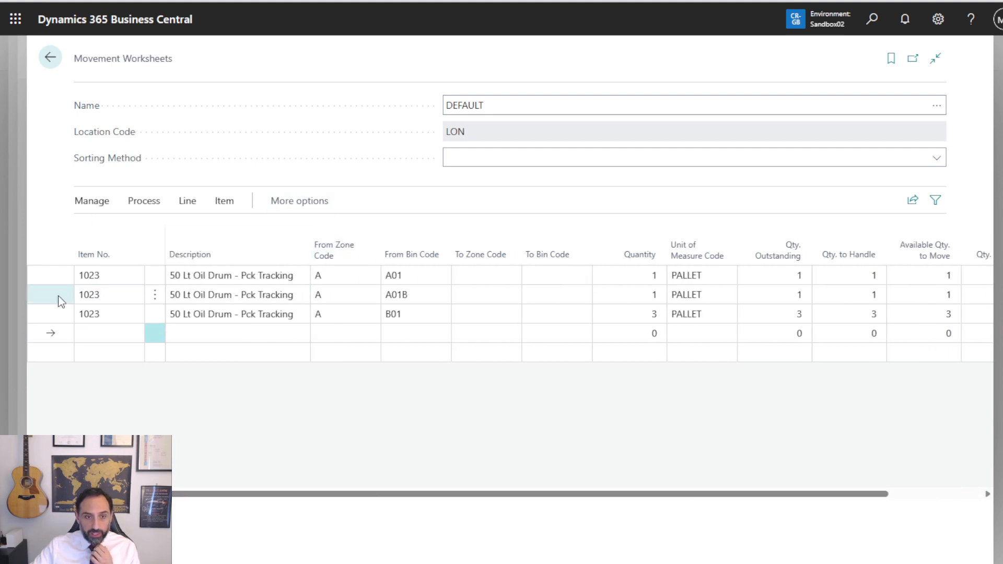
left_click(56, 274)
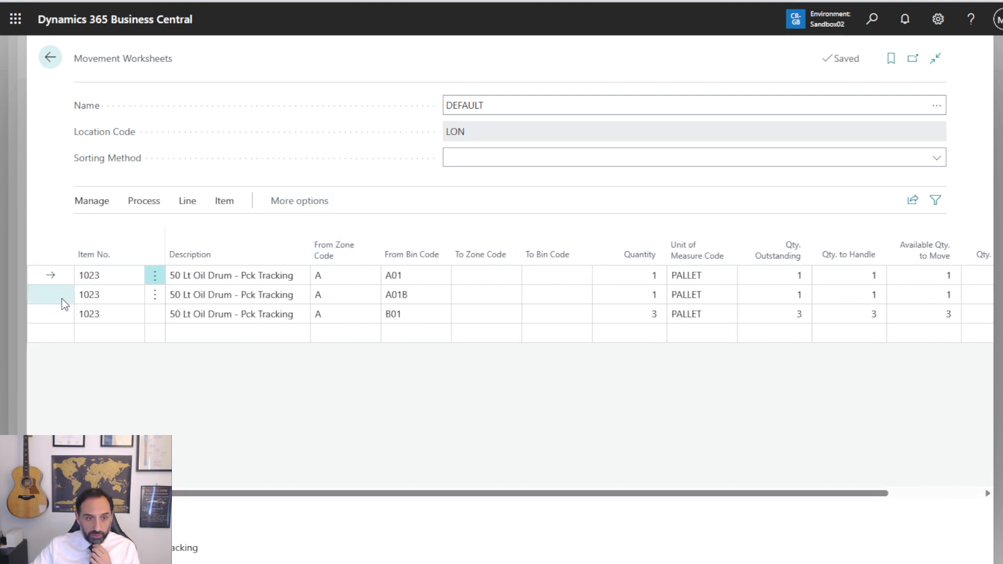
left_click(50, 315)
left_click(224, 201)
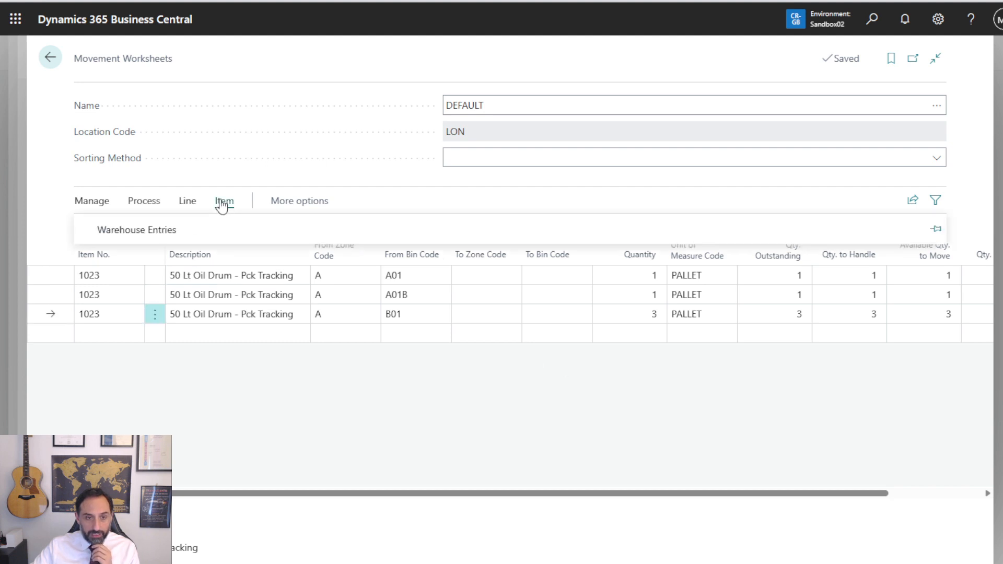
left_click(175, 204)
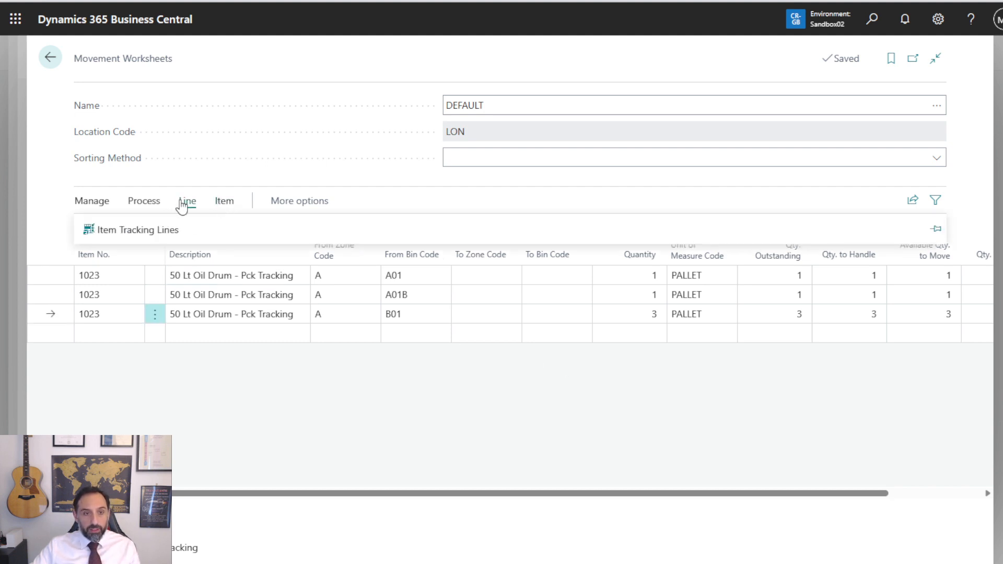
left_click(166, 238)
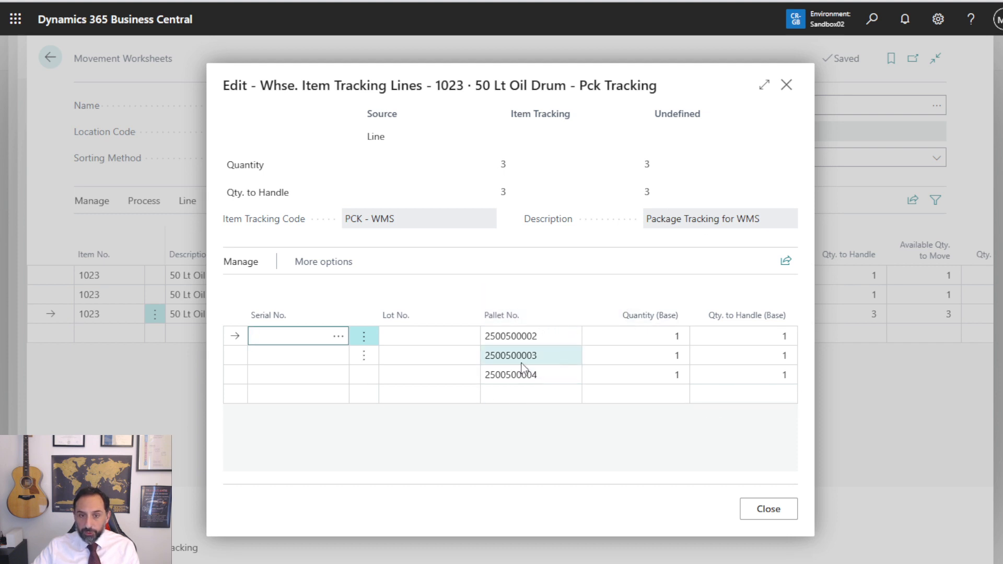
left_click(787, 85)
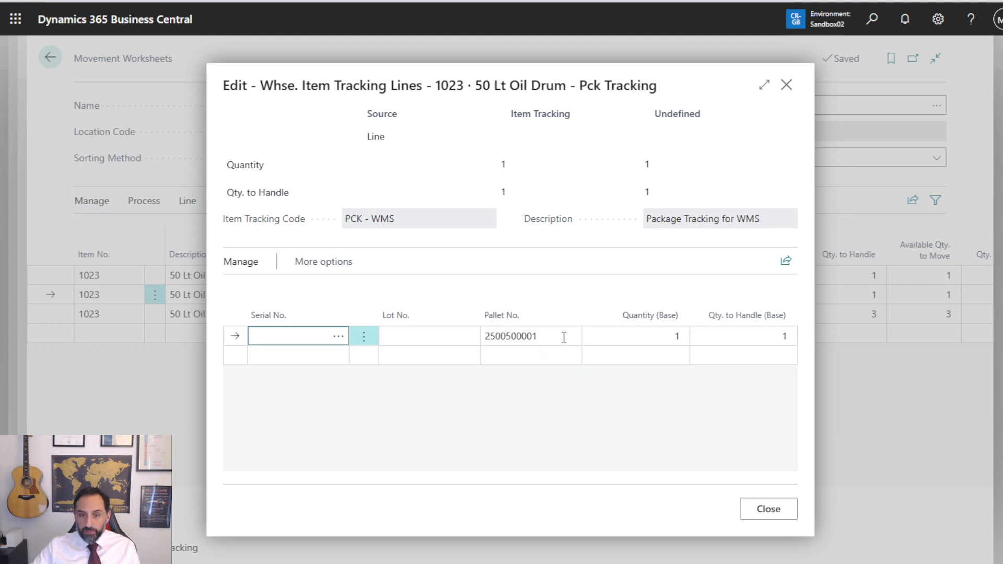
left_click(768, 509)
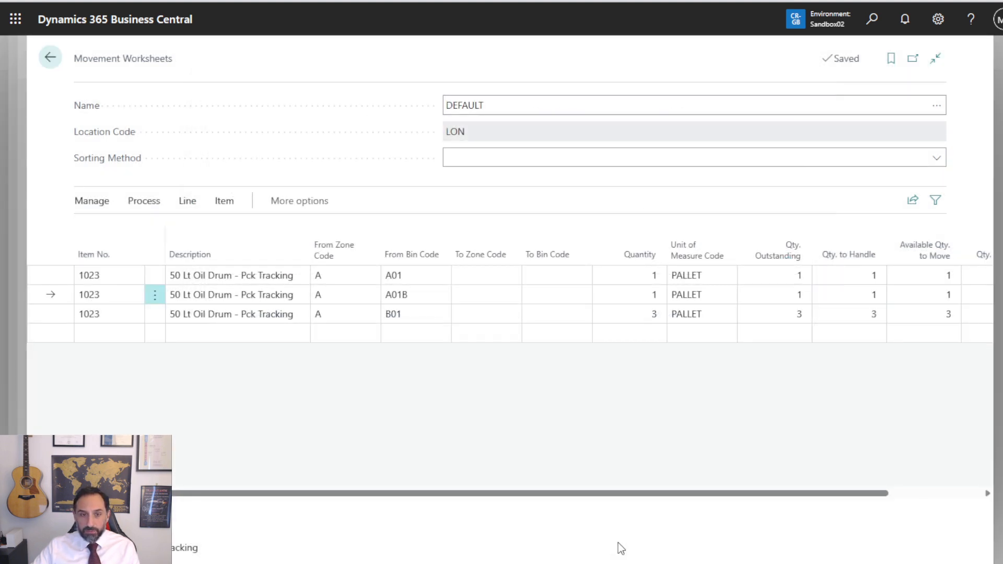
Step: Delete the worksheet lines moving from bins A01 and A01B, confirming the deletion
left_click(155, 281)
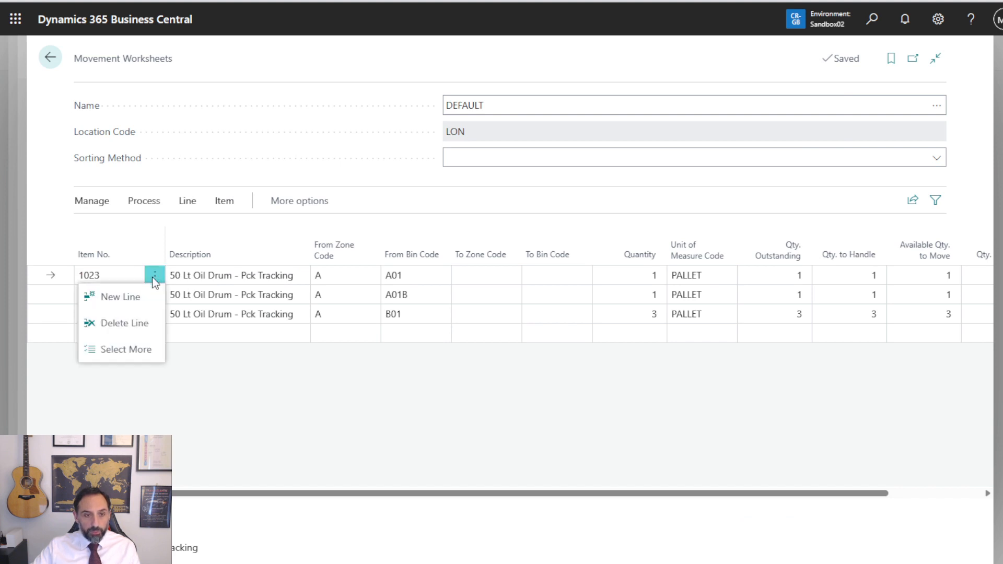
left_click(123, 350)
left_click(87, 294)
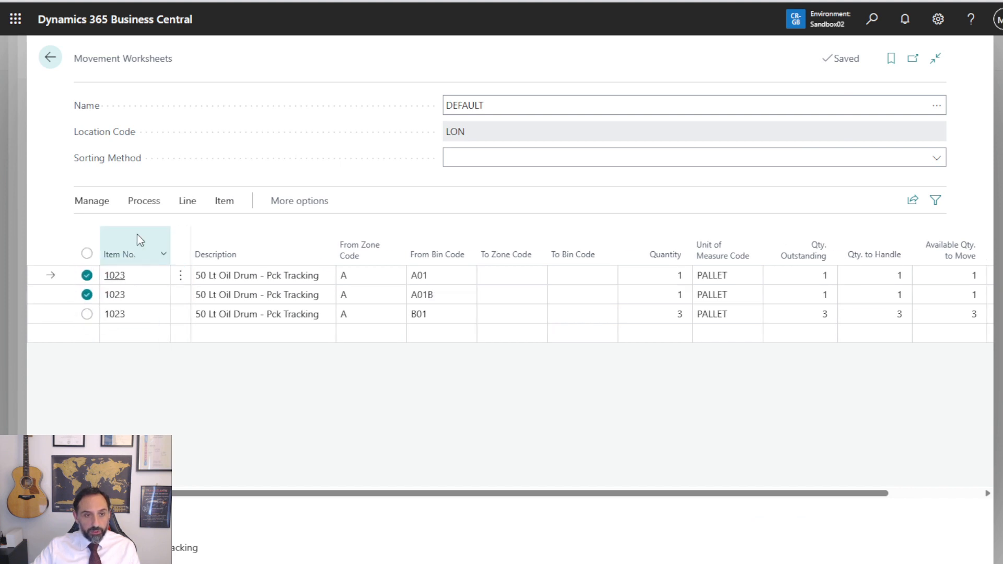
left_click(144, 202)
left_click(91, 202)
left_click(106, 240)
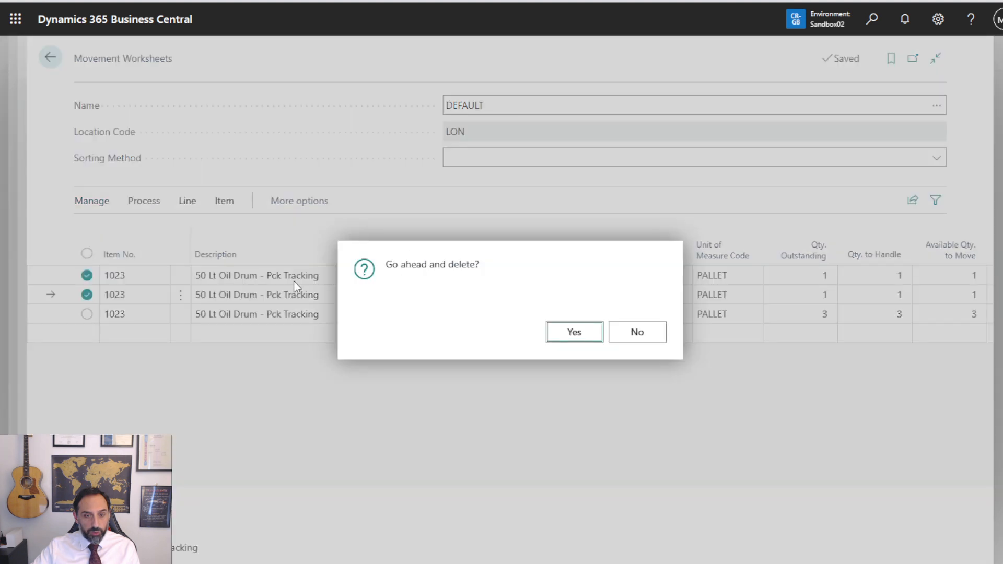
left_click(578, 332)
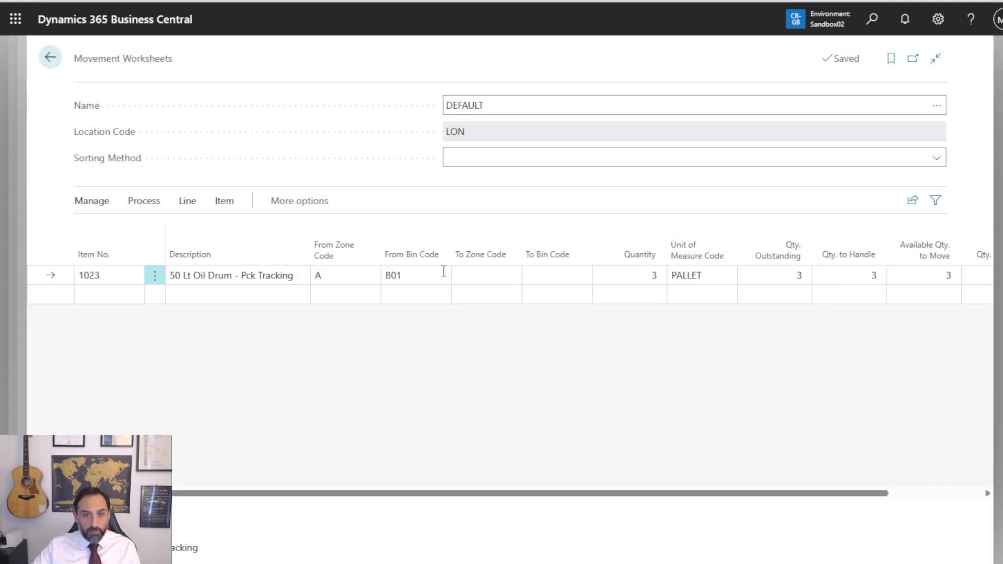
Step: Set the To Bin Code of the worksheet line from bin B01 to B02
left_click(538, 275)
left_click(582, 275)
scroll(635, 392, "down", 3)
scroll(629, 387, "down", 5)
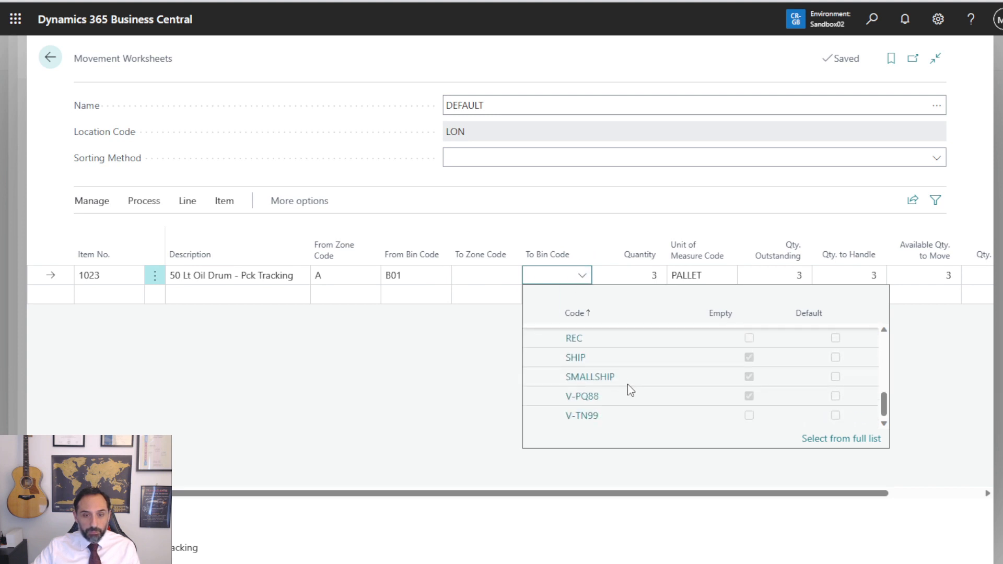
scroll(629, 387, "up", 4)
left_click(623, 346)
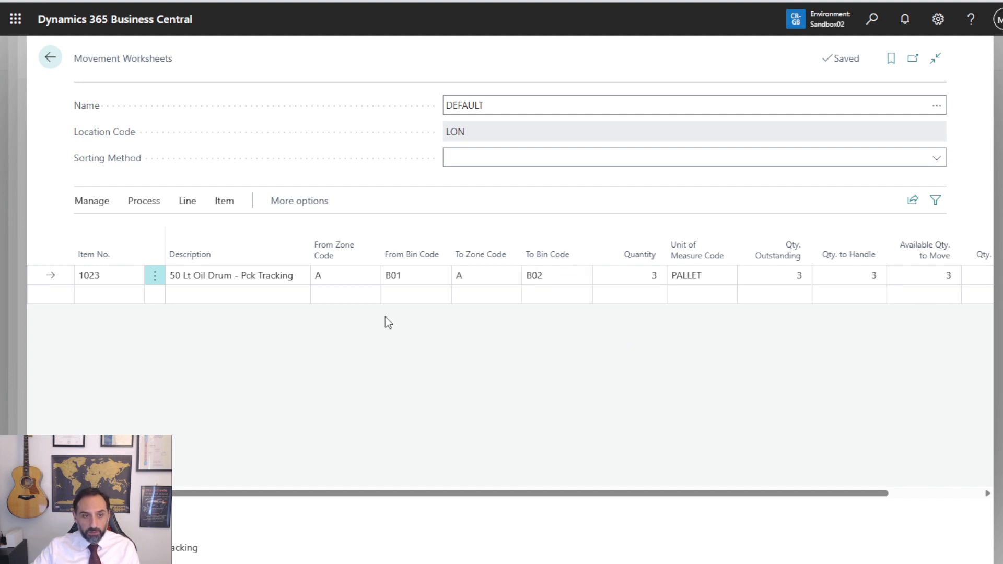
left_click(189, 205)
left_click(172, 228)
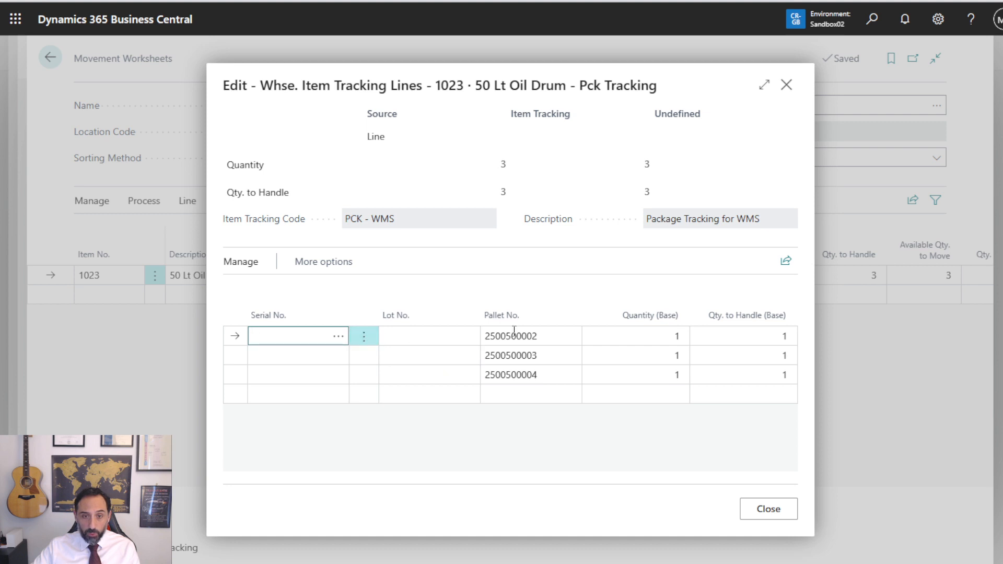
left_click(364, 336)
left_click(354, 383)
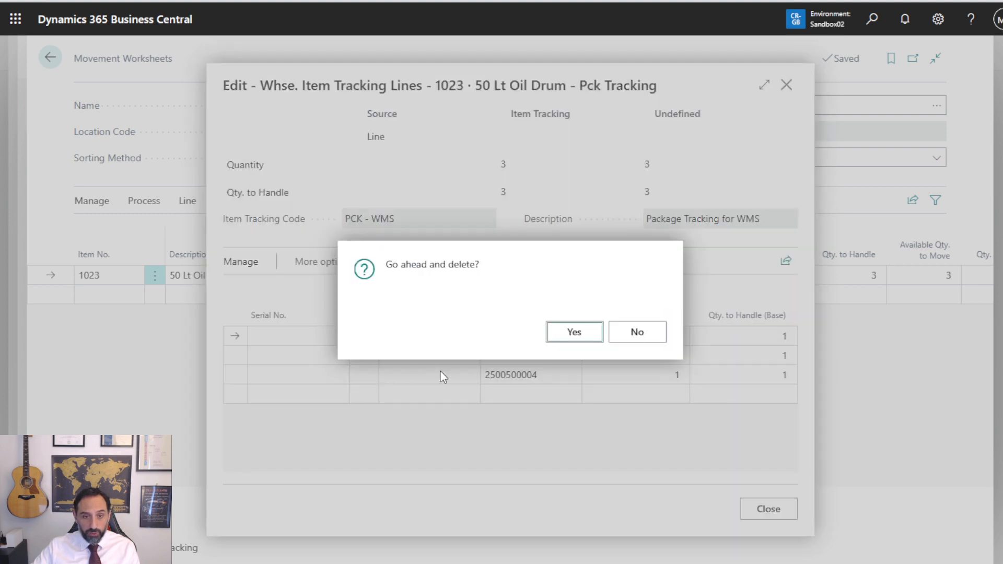
left_click(576, 331)
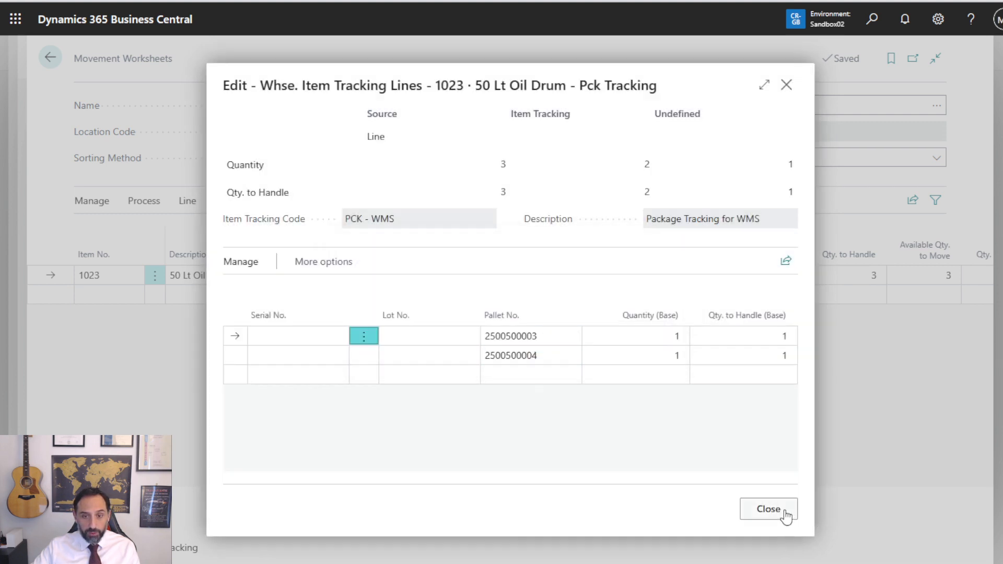
left_click(768, 509)
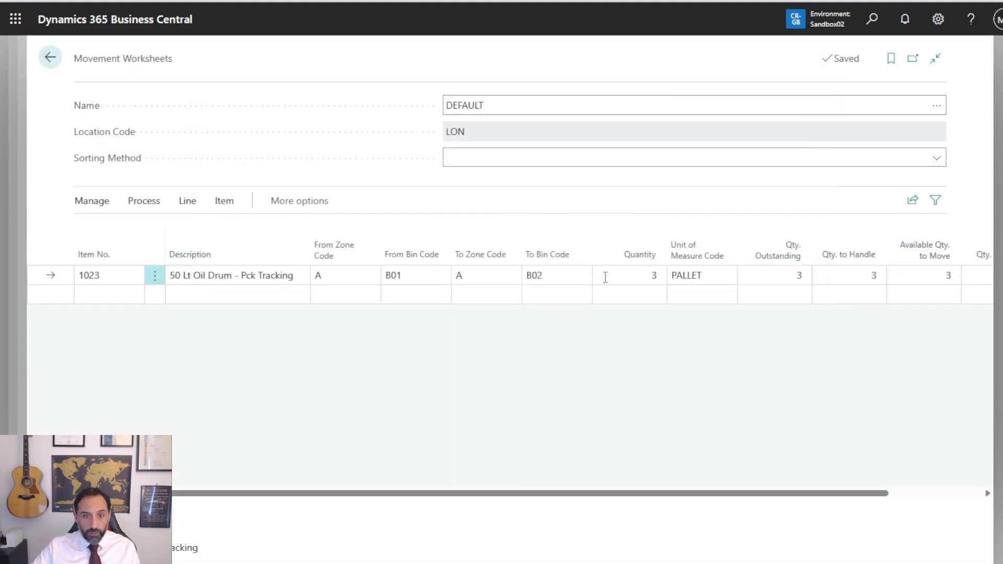
Step: Set the quantity of the movement line from B01 to B02 to 2
left_click(645, 276)
type("2")
key("Tab")
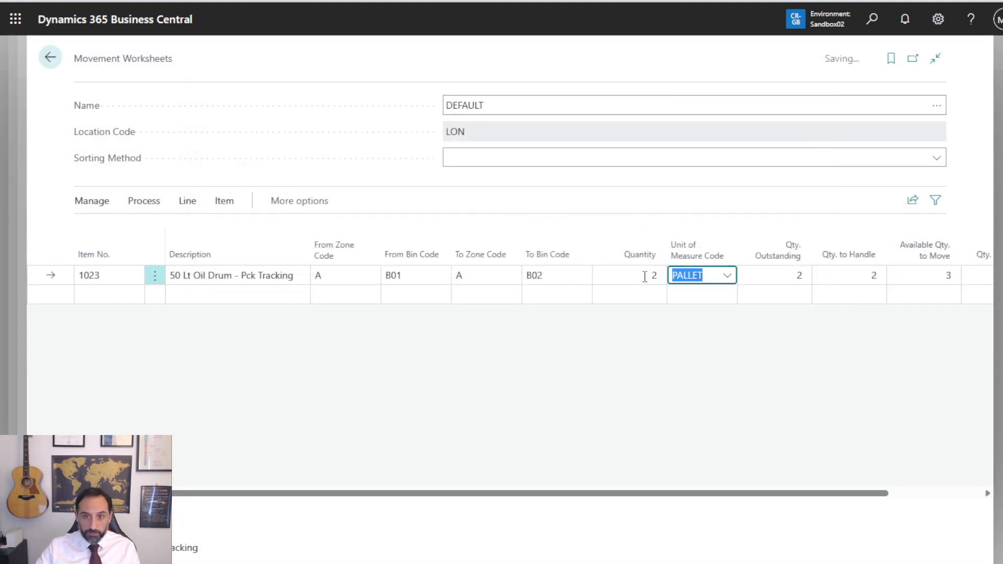
Step: Create a warehouse movement document from the worksheet line with the default creation options, and acknowledge the message
key("Tab")
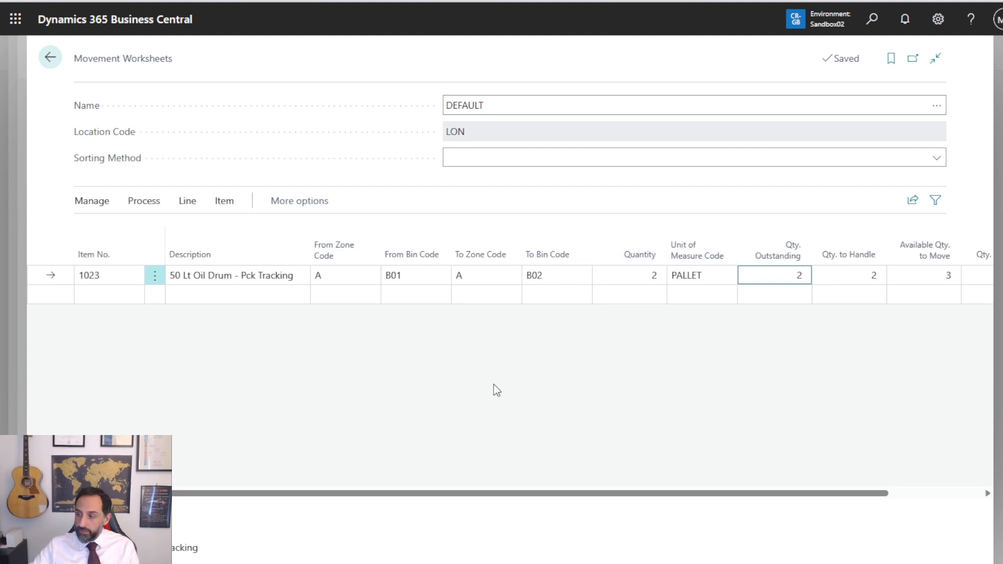
left_click(103, 207)
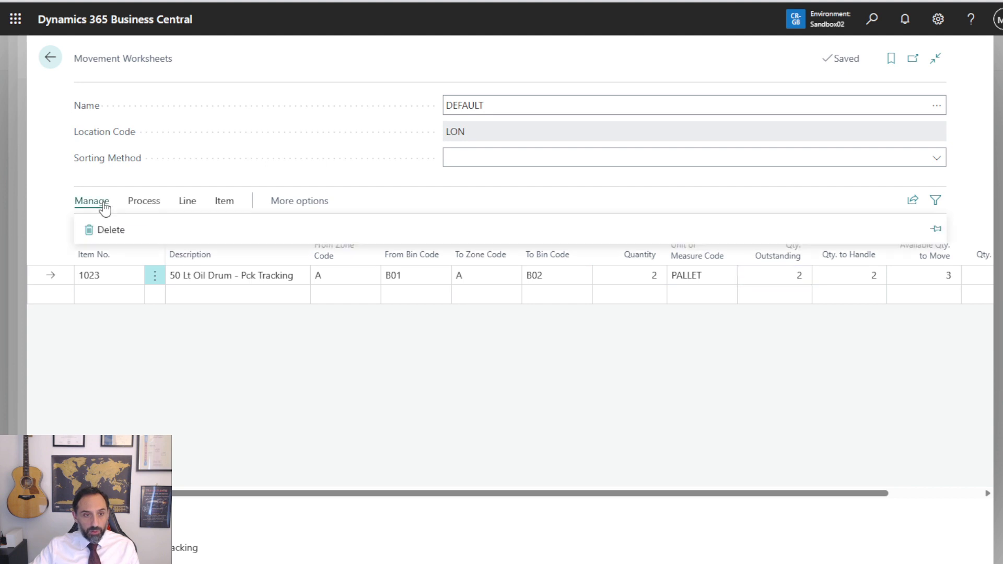
left_click(147, 205)
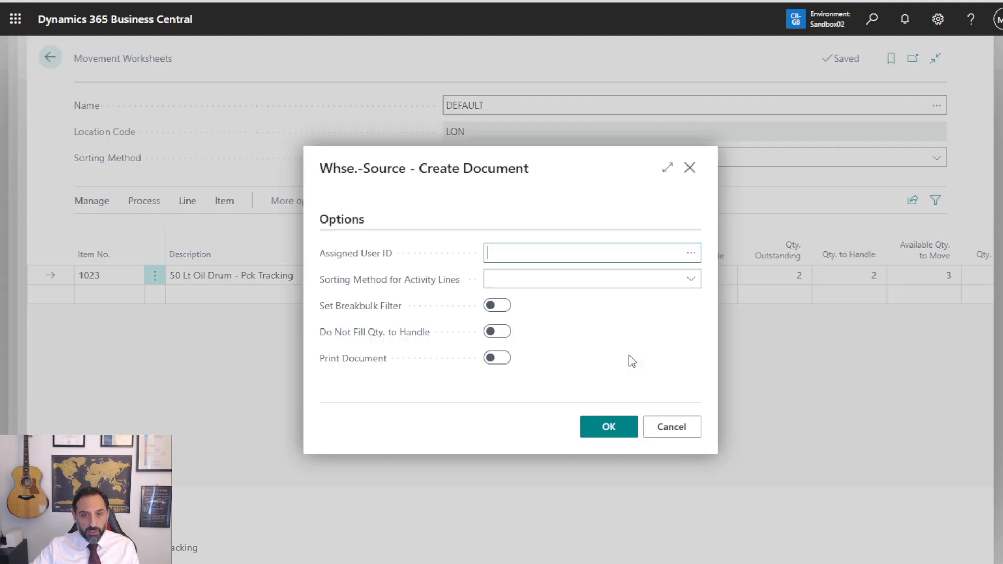
left_click(619, 431)
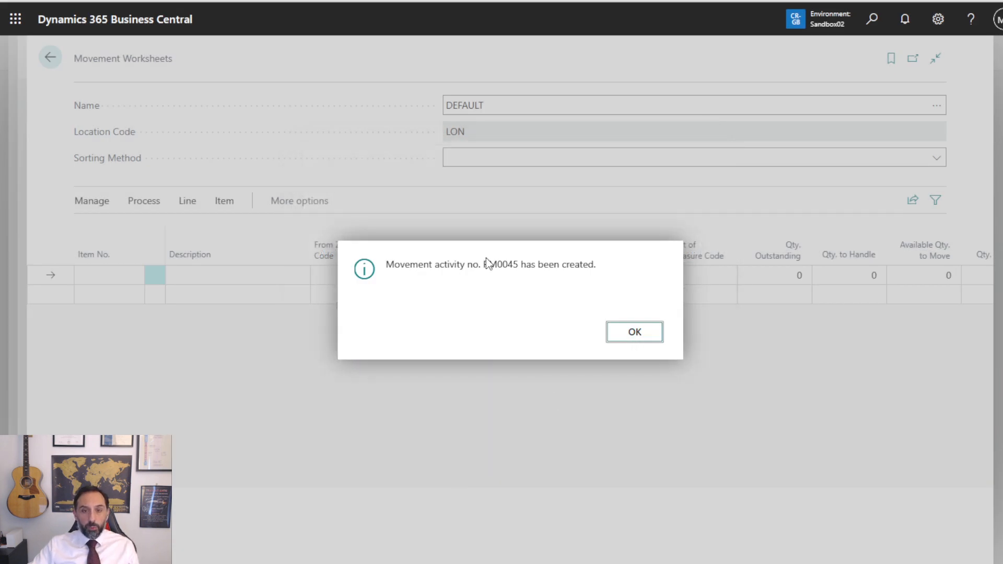
left_click(657, 339)
Step: Find the warehouse movements list, open movement PM0045, and hide its details pane to show more line columns
left_click(875, 21)
type("ware mo")
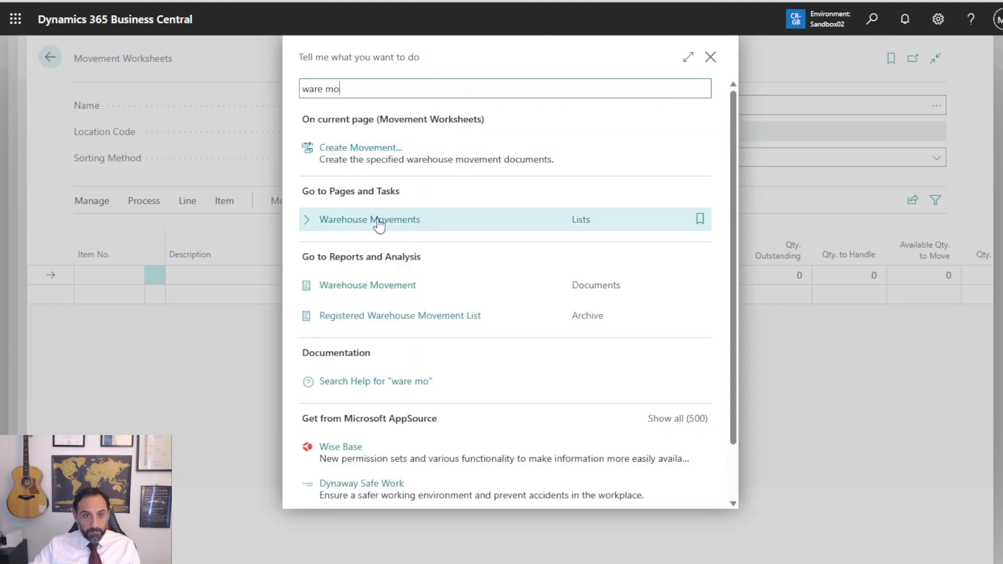
left_click(376, 221)
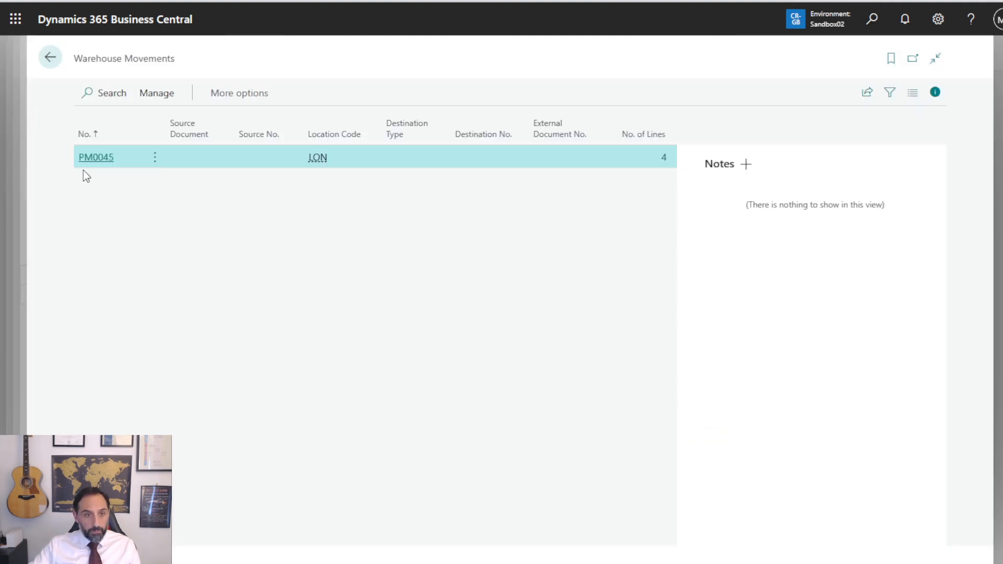
left_click(100, 159)
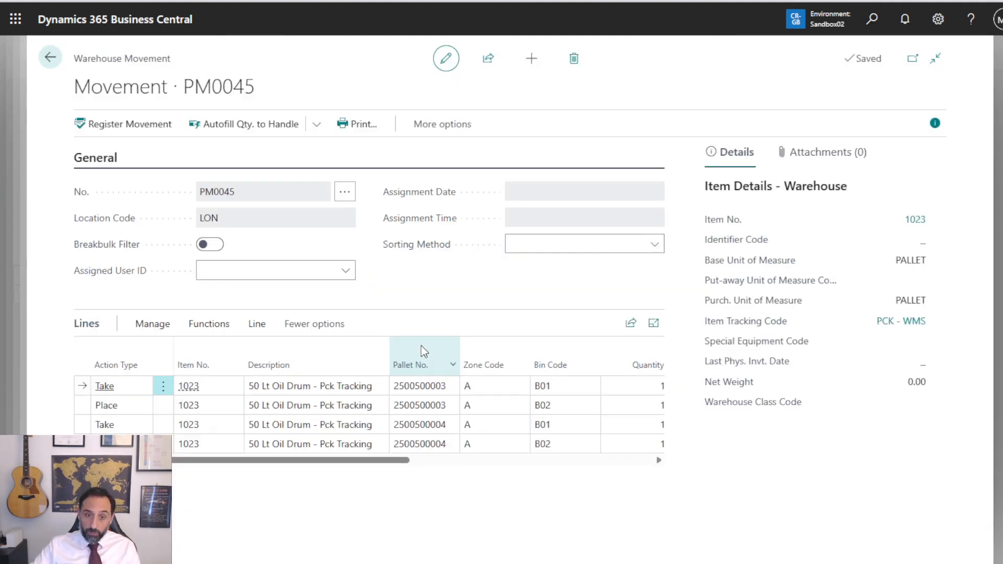
left_click(935, 125)
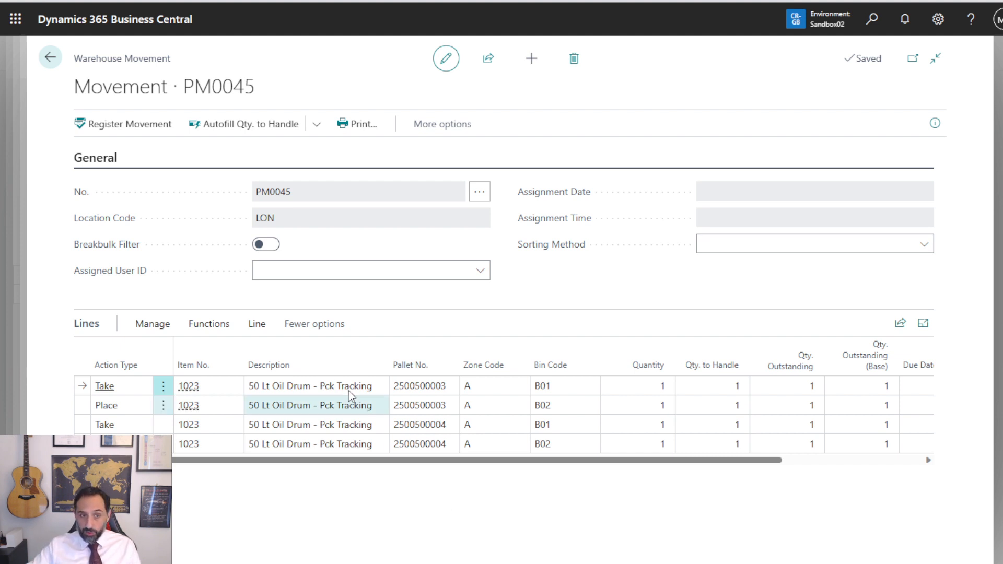
Step: Register the movement document, confirm the registration, and return to the items list
left_click(90, 124)
left_click(555, 342)
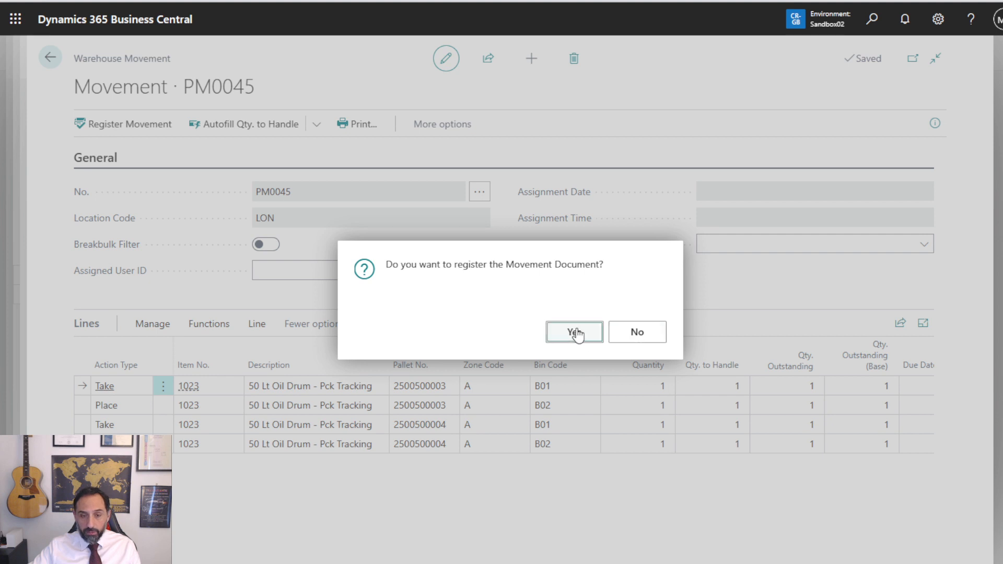
left_click(49, 59)
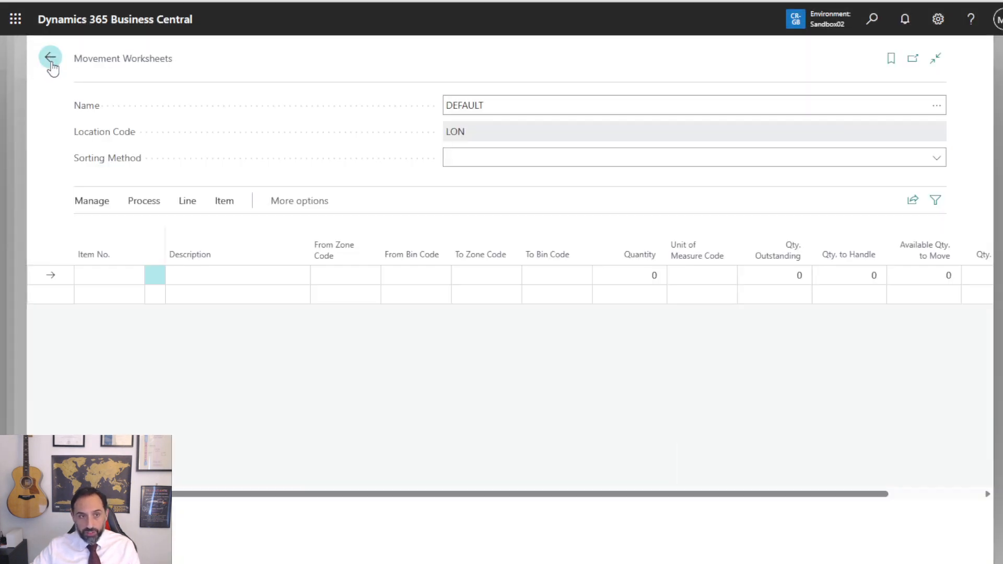
left_click(48, 60)
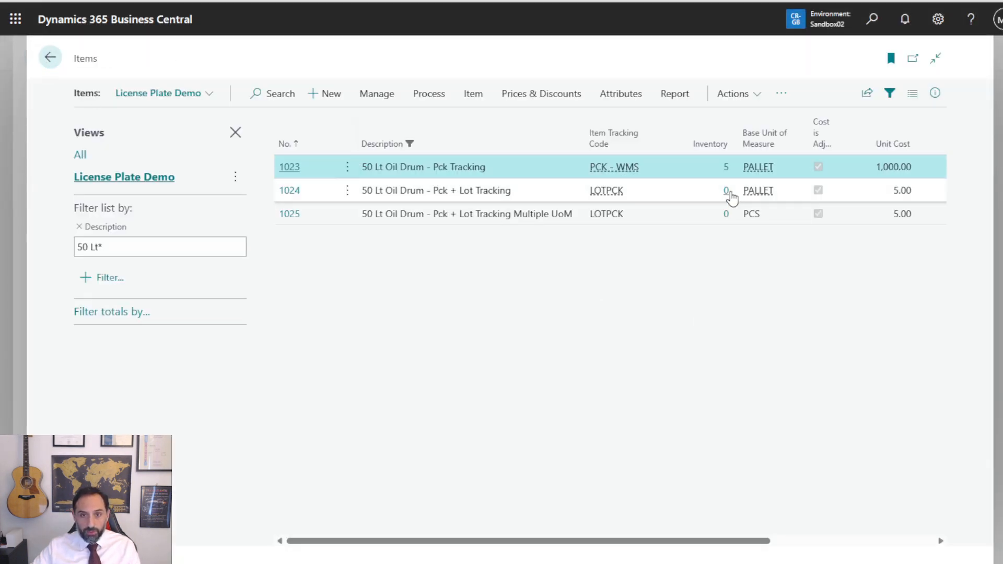
Step: Open the bin contents of item 1023 and check the quantities in bins B01 and B02
left_click(787, 95)
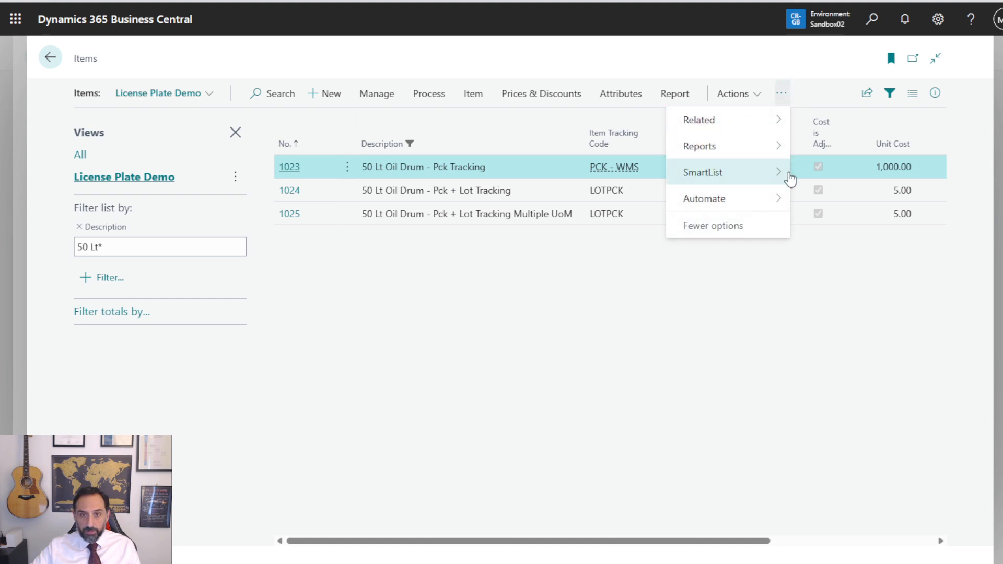
mouse_move(781, 123)
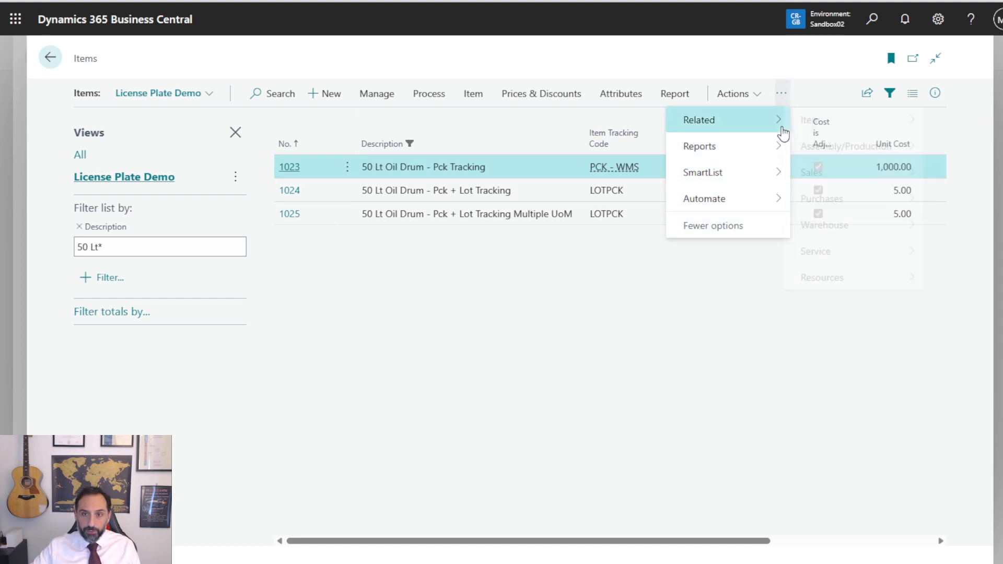
mouse_move(828, 222)
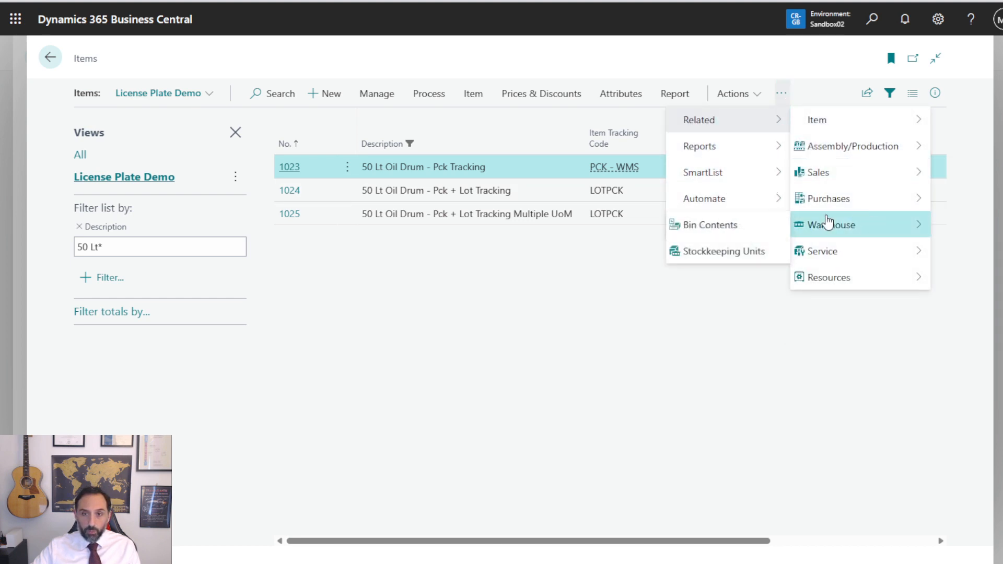
left_click(741, 225)
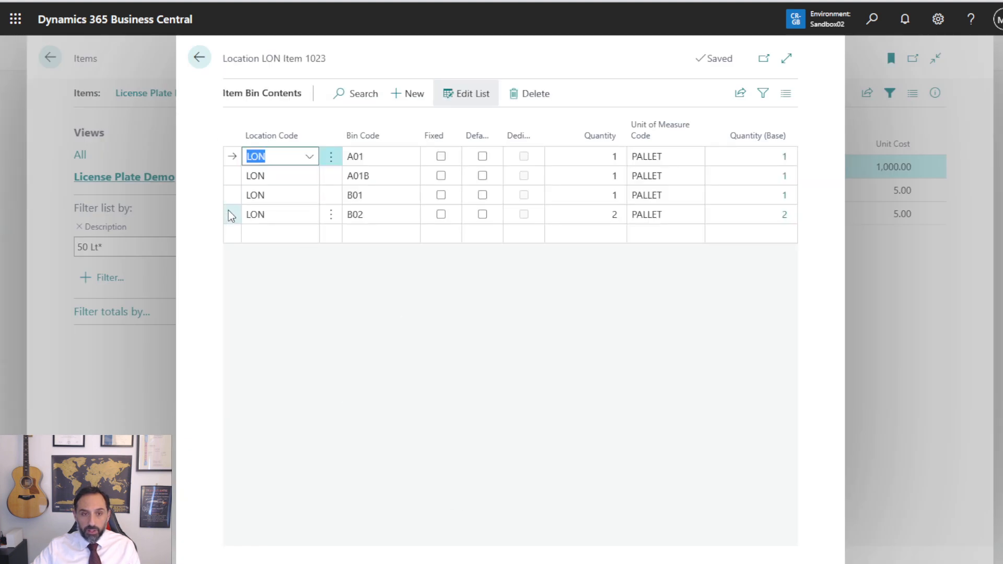
left_click(230, 197)
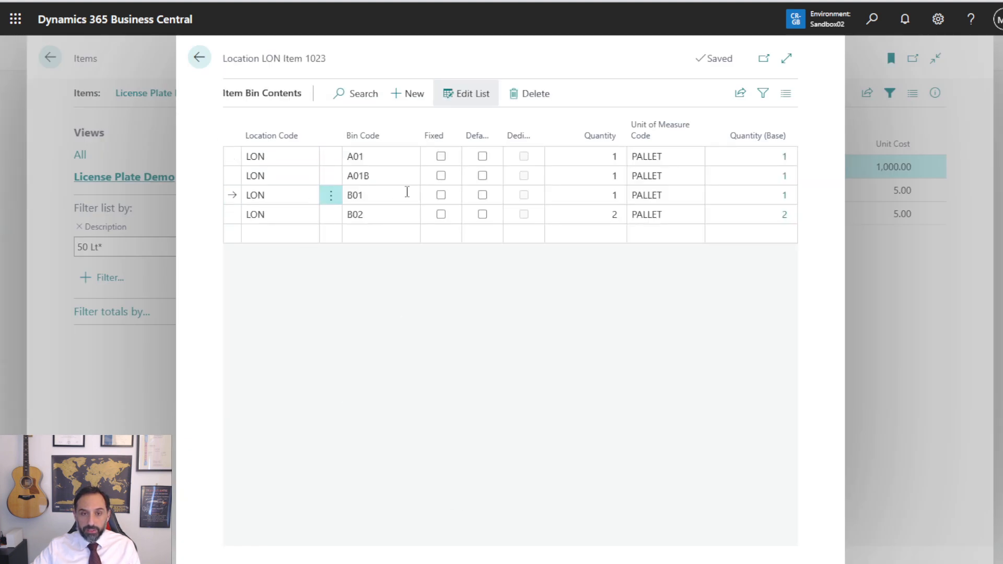
left_click(233, 215)
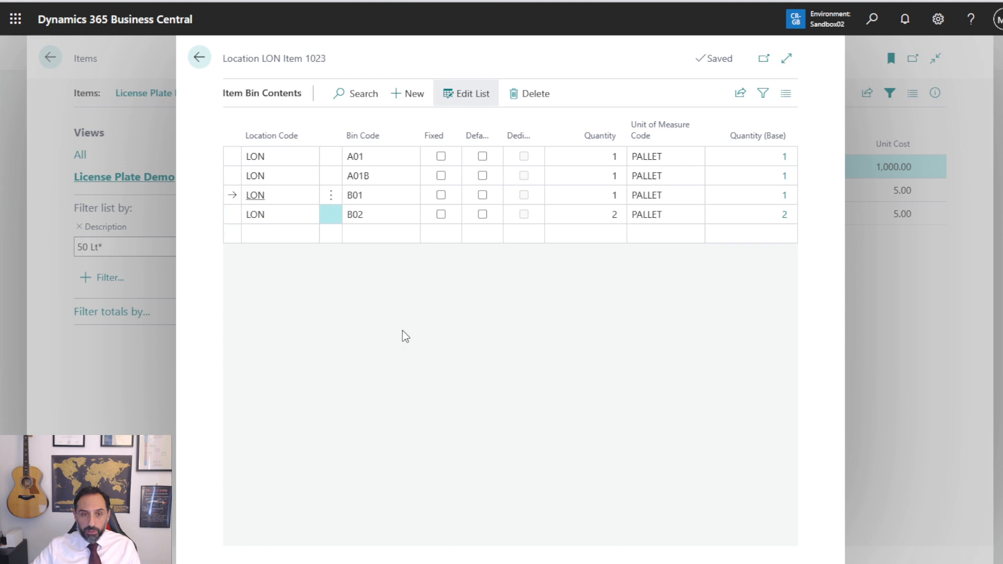
Step: Inspect the warehouse entries behind bin B02's base quantity, then return to the items list
left_click(783, 216)
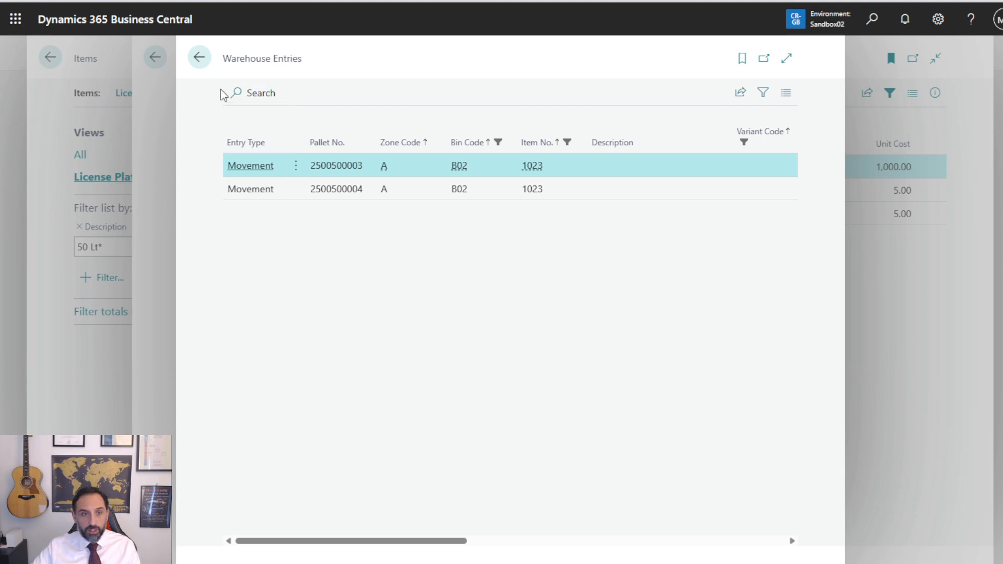
left_click(199, 57)
left_click(199, 59)
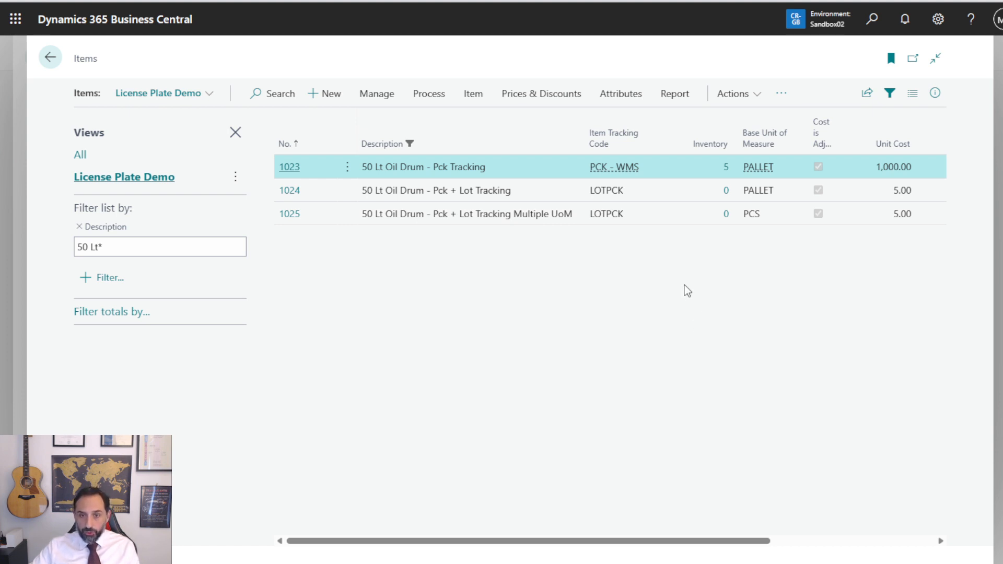
Step: Review the lot and package tracked items 1024 and 1025, and open the item ledger entries for item 1025
left_click(556, 191)
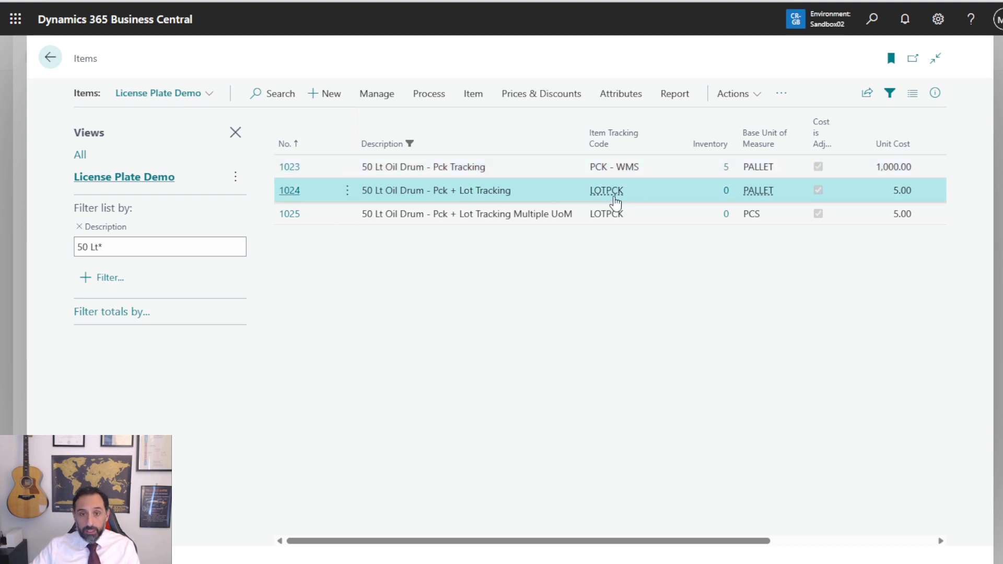
left_click(680, 220)
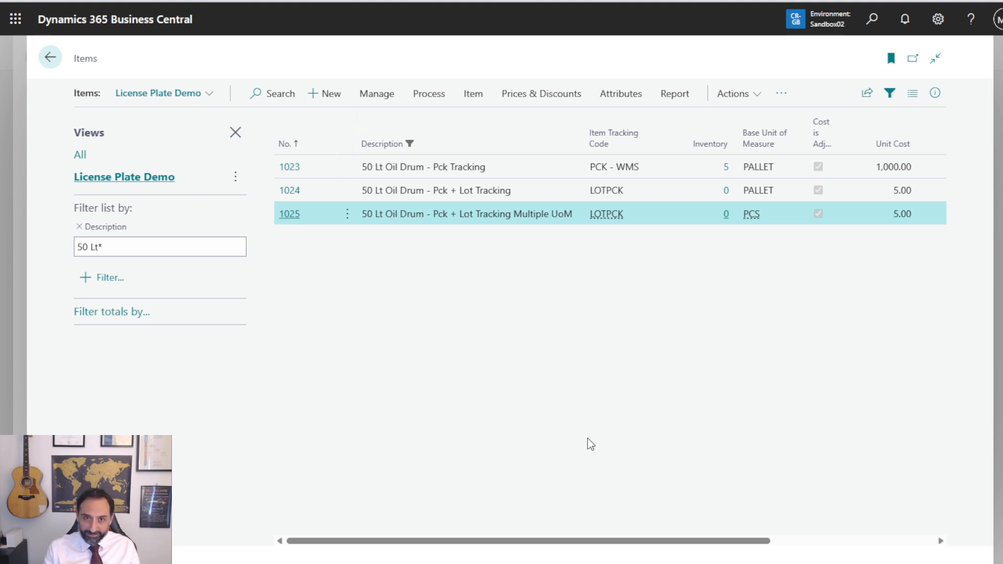
key("ctrl+F7")
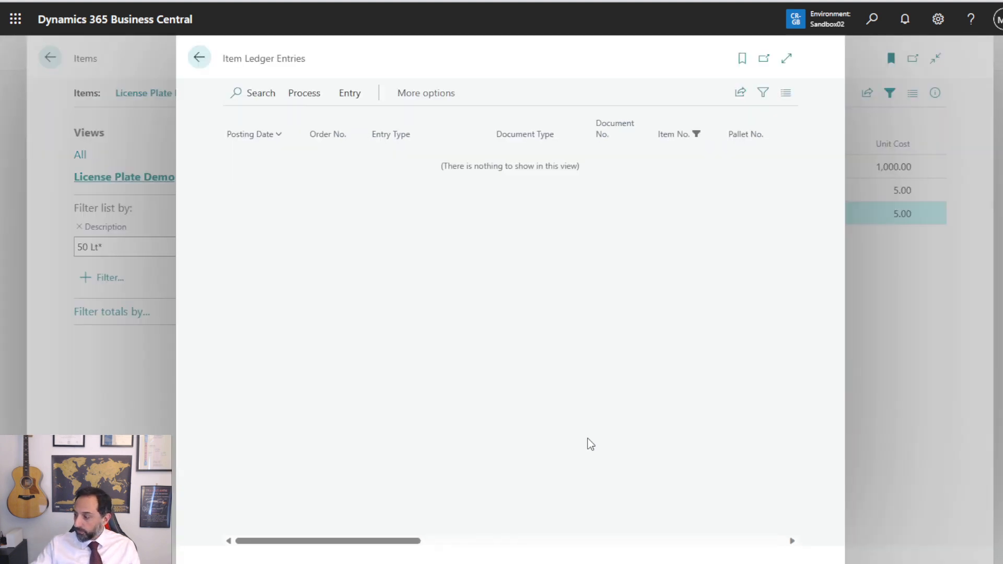